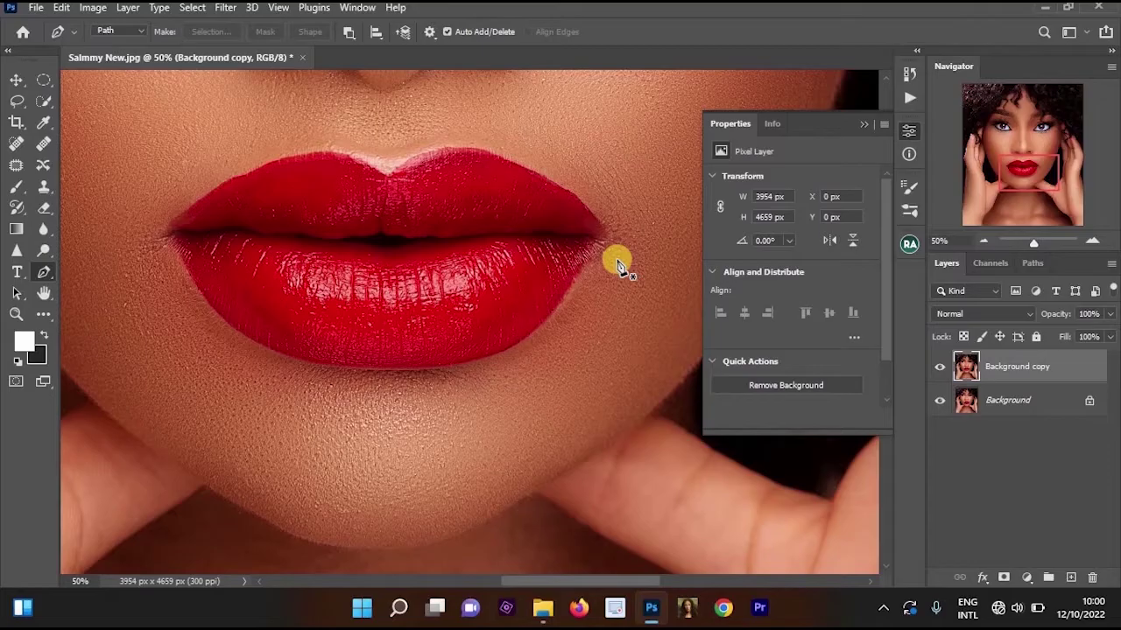
left_click(43, 100)
mouse_move(370, 212)
left_mouse_down()
mouse_move(285, 250)
mouse_move(307, 238)
mouse_move(481, 224)
mouse_move(451, 178)
mouse_move(401, 175)
left_mouse_up()
left_click(19, 101)
left_click(133, 135)
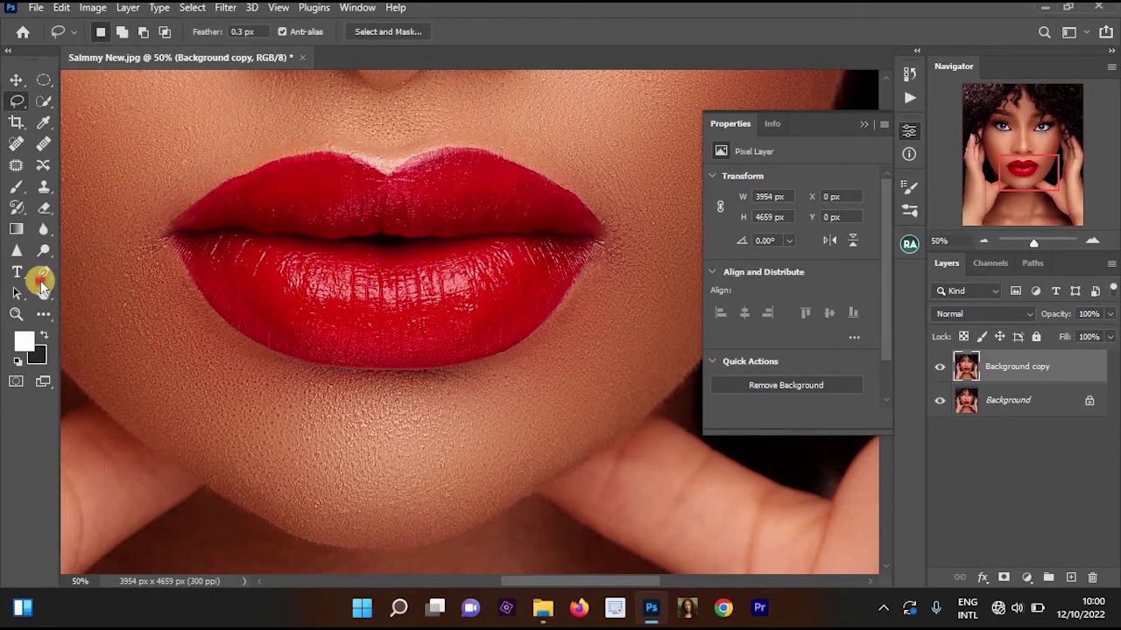
left_click(42, 274)
left_click(170, 235)
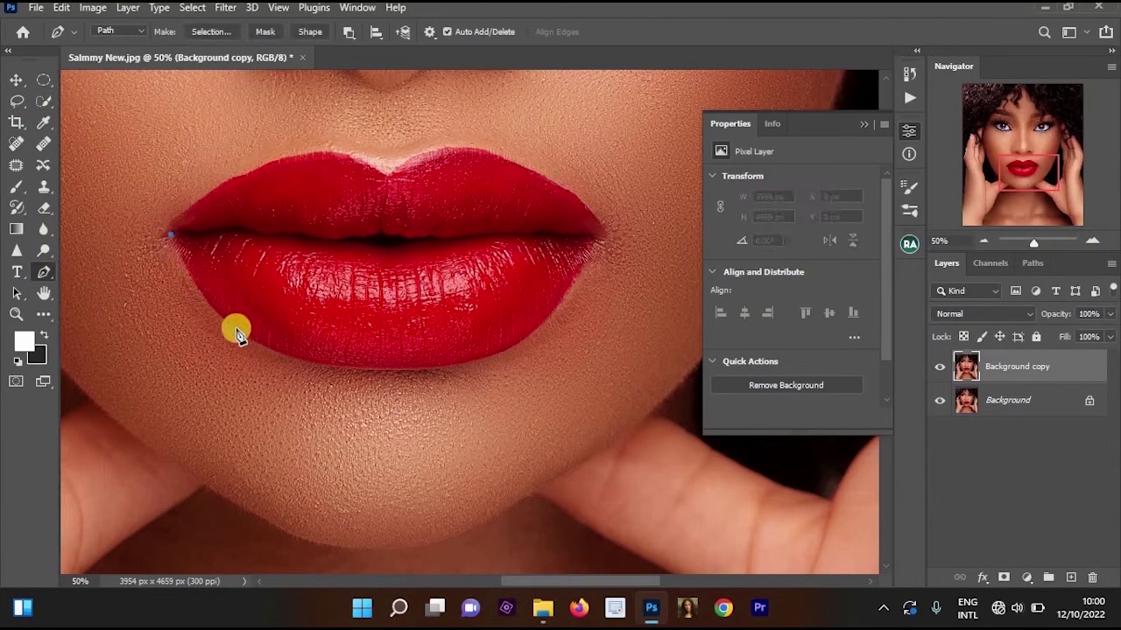
left_click_drag(236, 329, 260, 339)
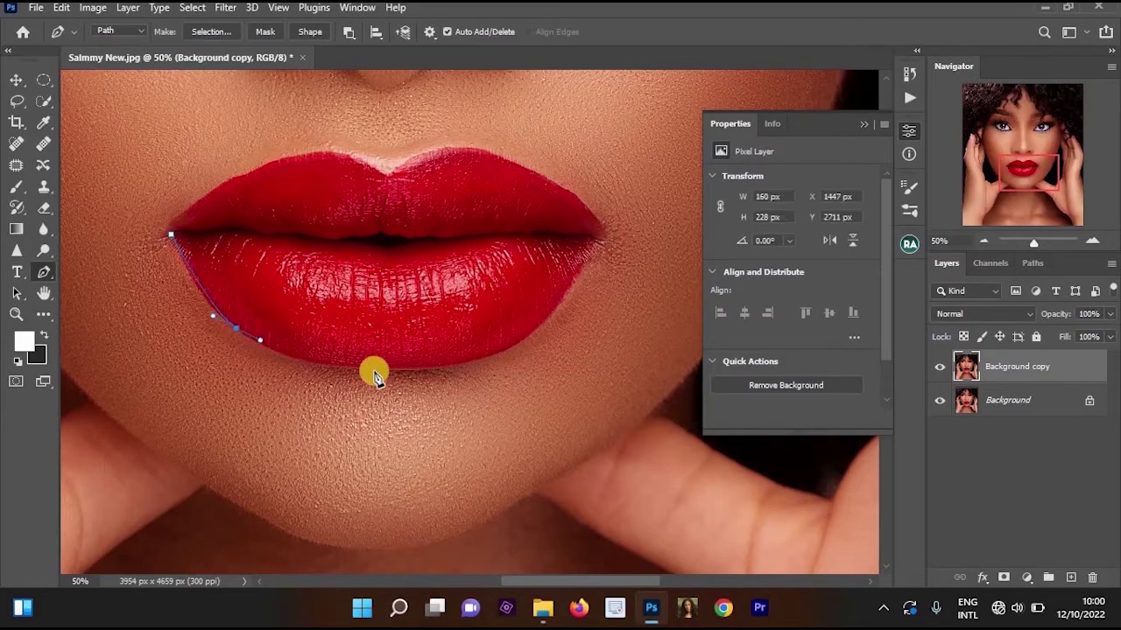
left_click_drag(386, 362, 407, 357)
left_click(544, 289)
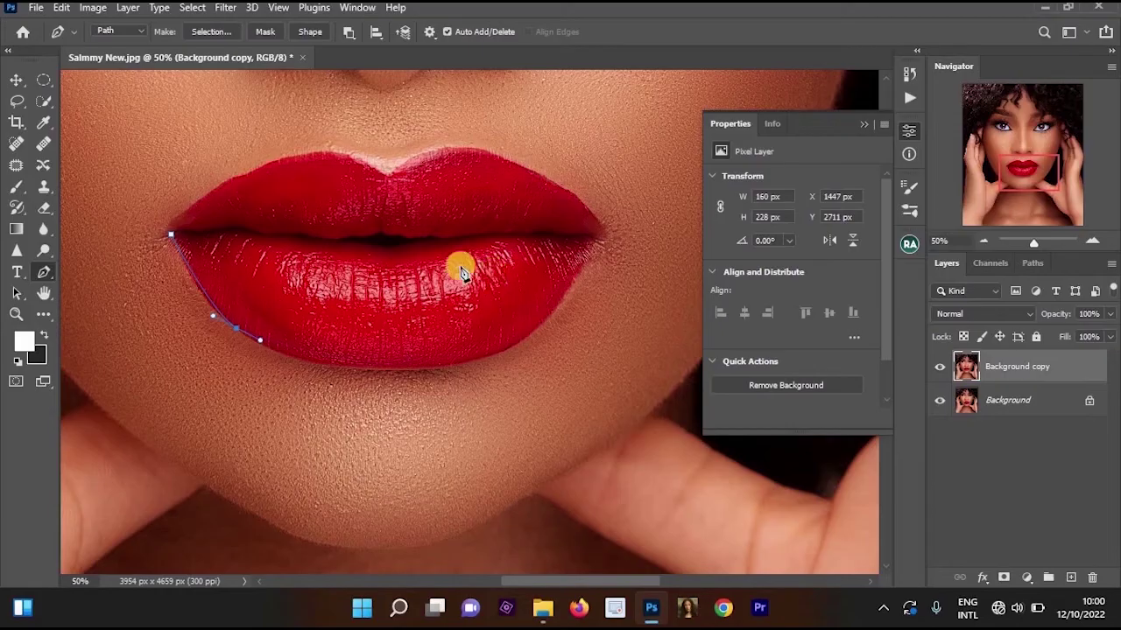
key("ctrl+z")
key("ctrl+z")
Select the upper and lower lips together with the Quick Selection tool.
left_click(32, 100)
left_click(35, 101)
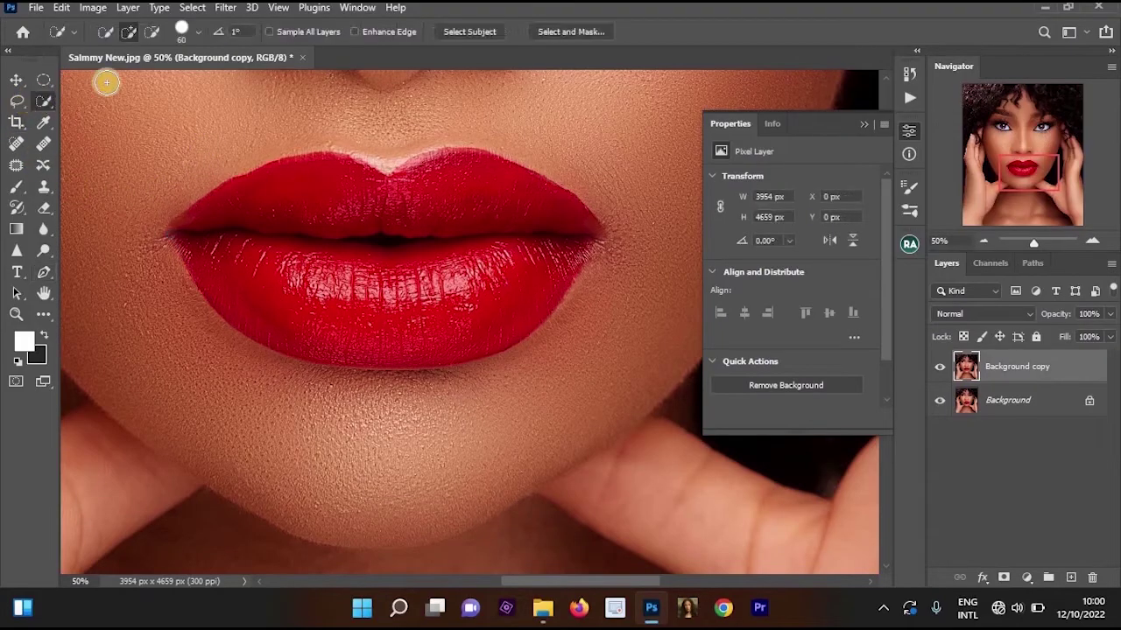
left_click(316, 208)
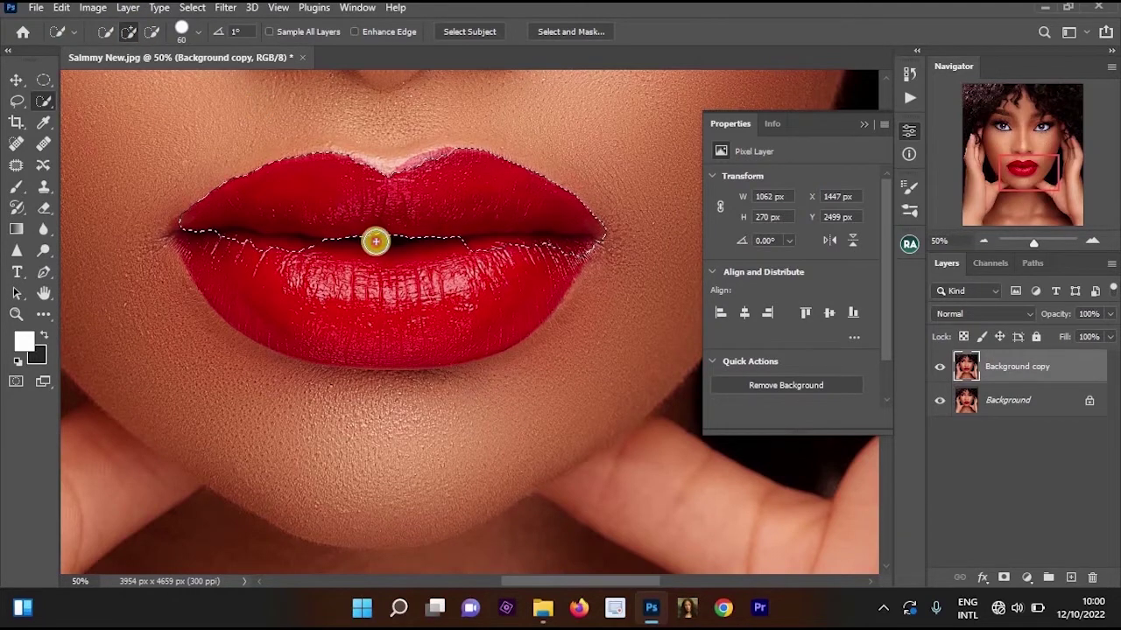
mouse_move(376, 238)
left_mouse_down()
mouse_move(473, 262)
mouse_move(506, 253)
mouse_move(488, 280)
mouse_move(534, 263)
mouse_move(495, 297)
mouse_move(435, 168)
mouse_move(418, 172)
mouse_move(438, 160)
mouse_move(368, 196)
mouse_move(352, 180)
mouse_move(530, 302)
left_mouse_up()
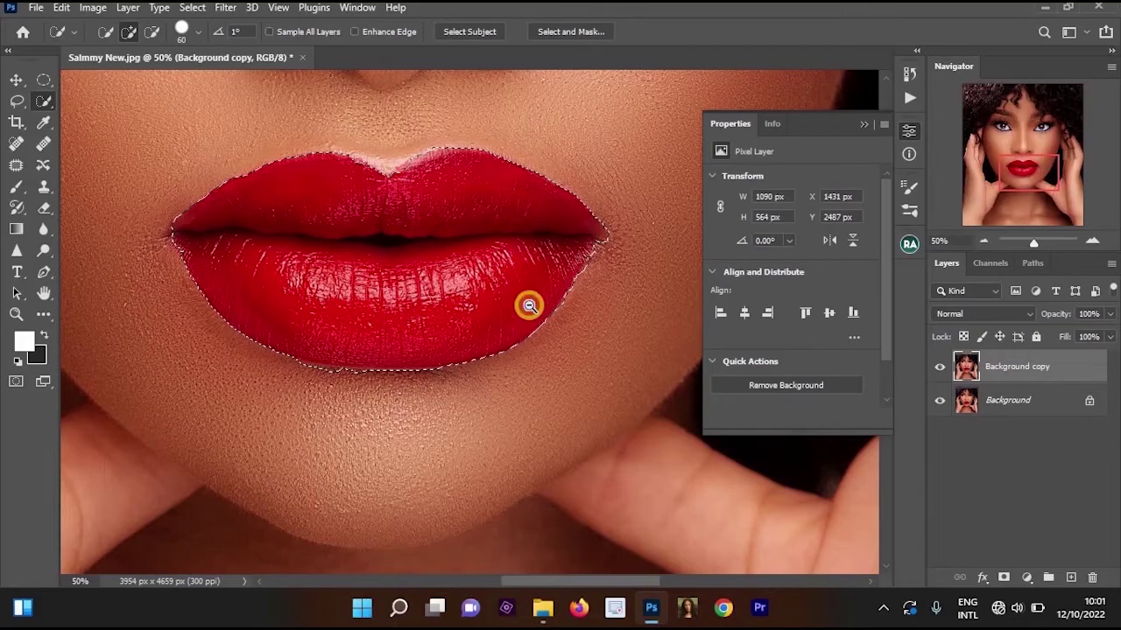
Add a Gradient Map adjustment layer masked to the lip selection.
key("ctrl+minus")
key("ctrl+minus")
left_click(1027, 578)
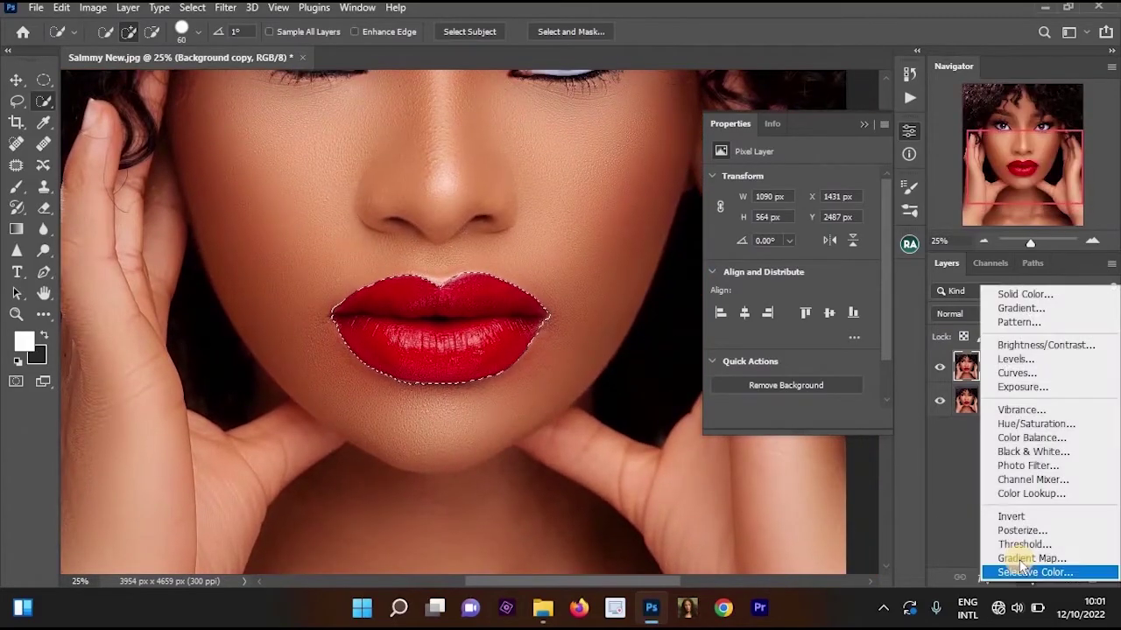
left_click(1018, 557)
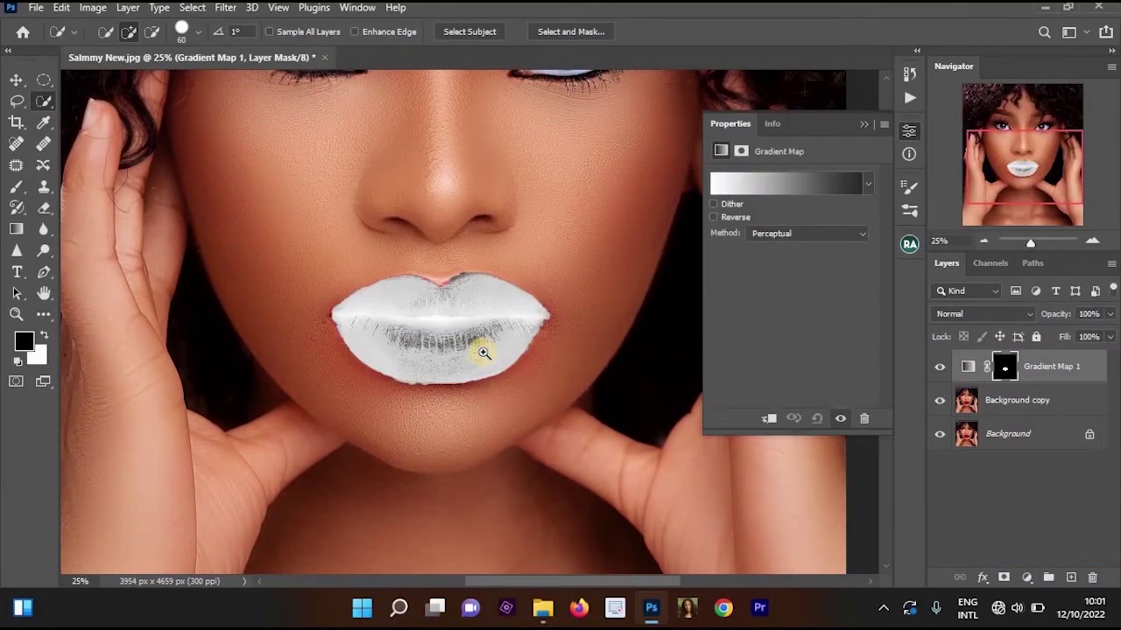
Apply the Black, White preset from the Basics gradients to the lips' gradient map.
scroll(483, 350, "up", 1)
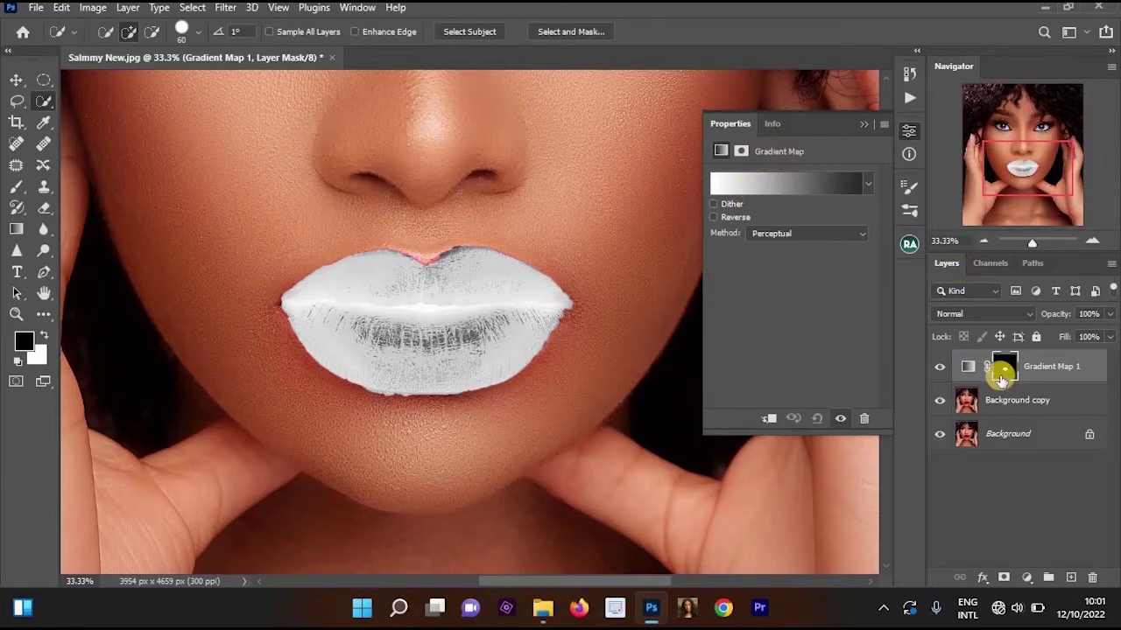
left_click(968, 367)
left_click(968, 365)
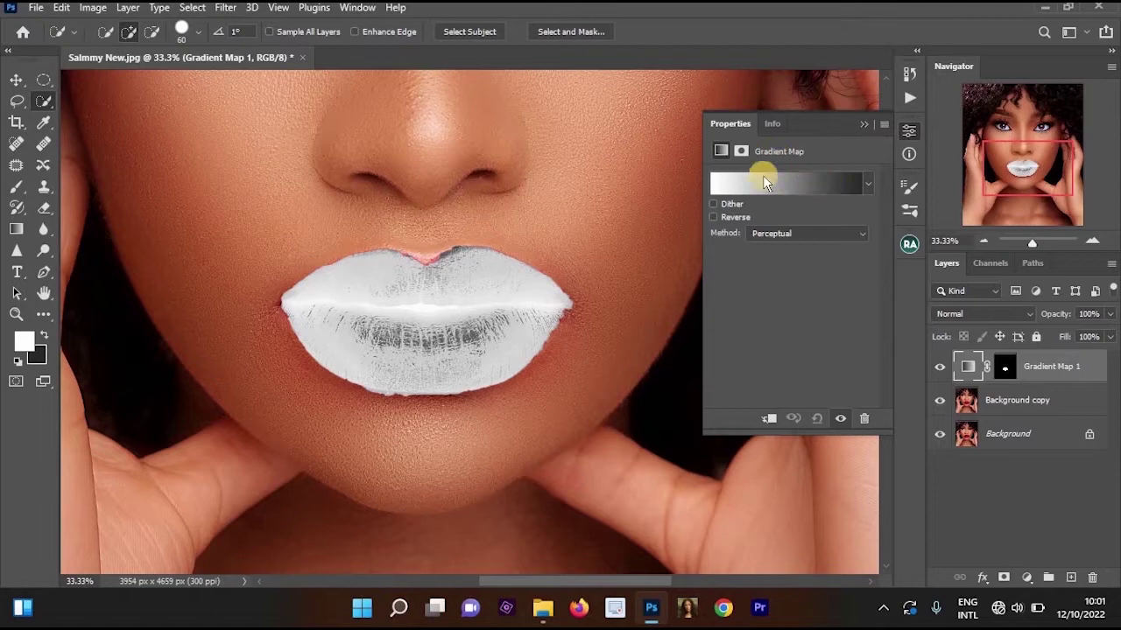
left_click(809, 186)
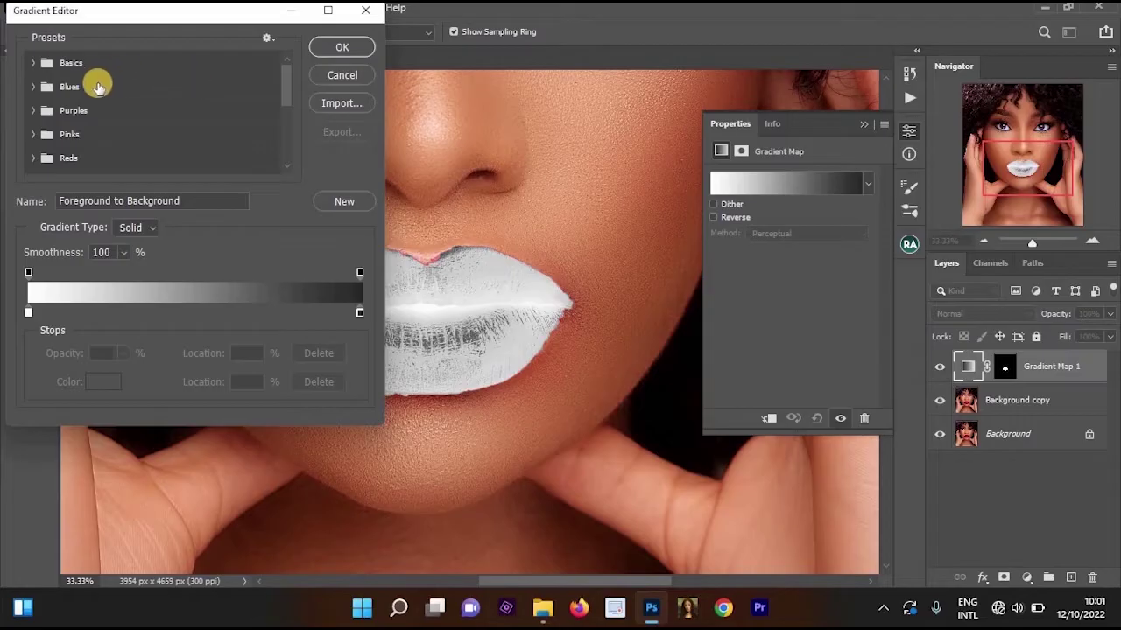
left_click(31, 67)
left_click(32, 62)
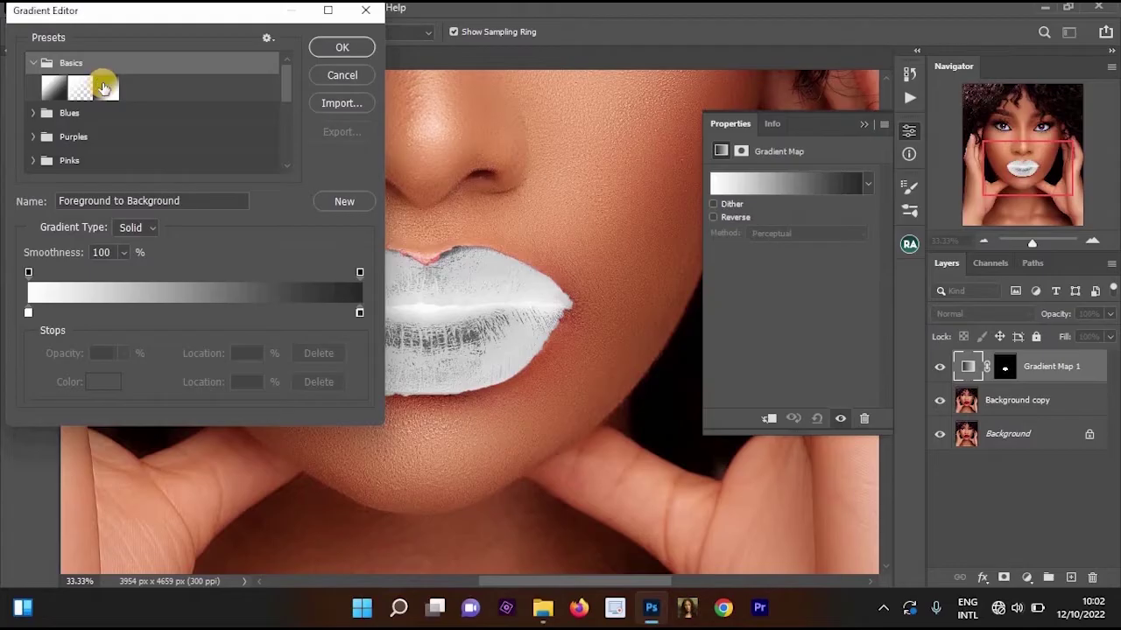
left_click(106, 89)
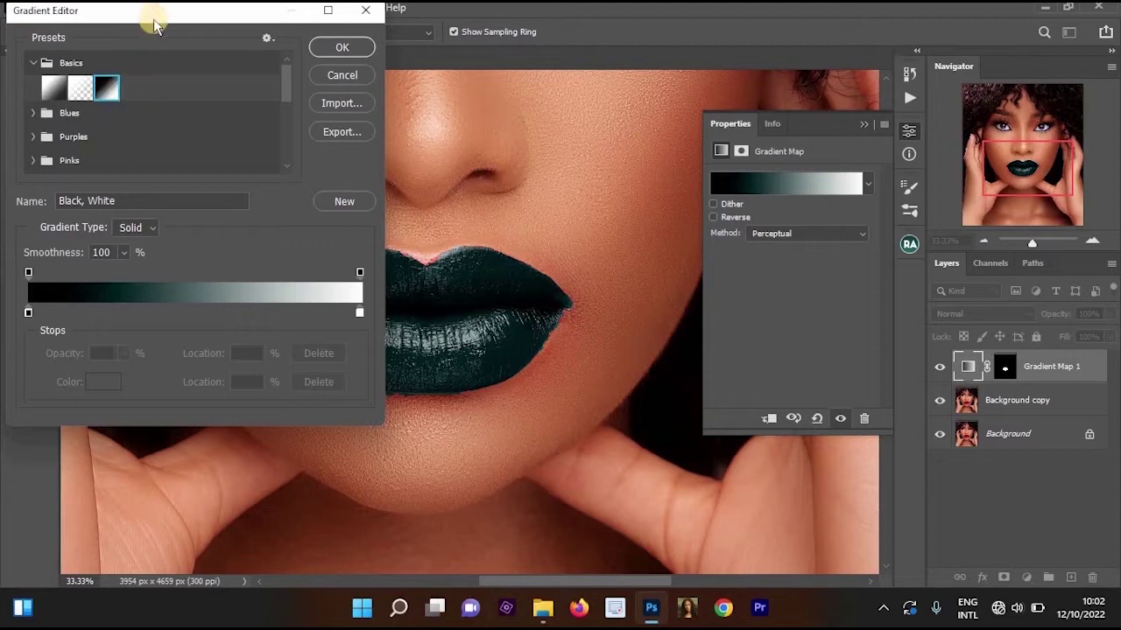
Add a colour stop at 42% between the gradient's black and white ends and open its colour for editing.
left_click_drag(153, 19, 772, 45)
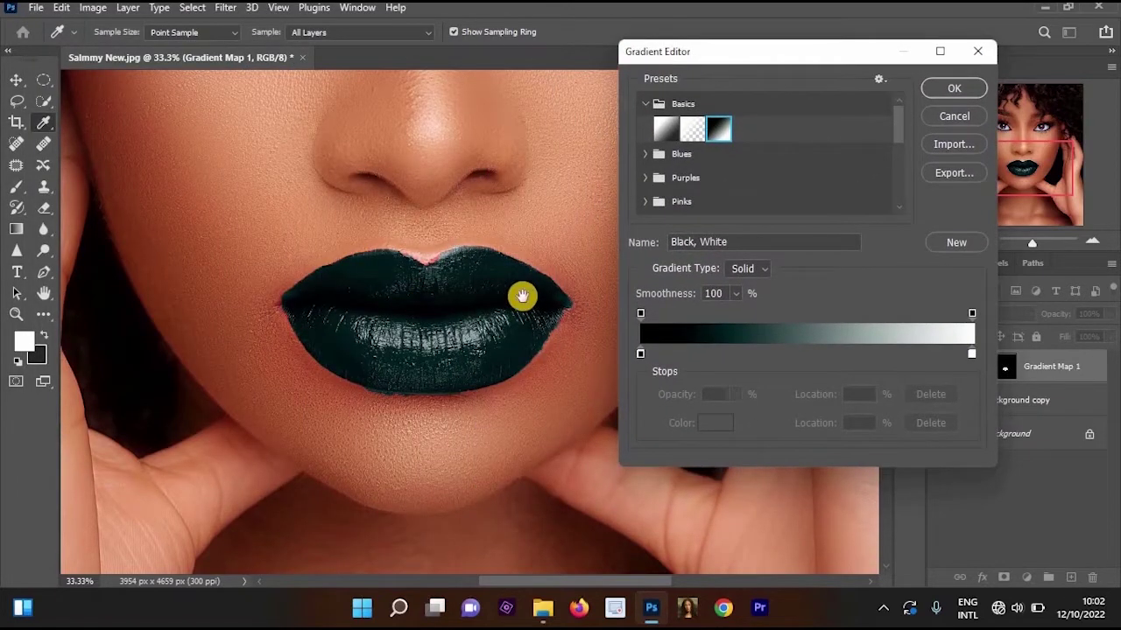
left_click_drag(522, 296, 453, 399)
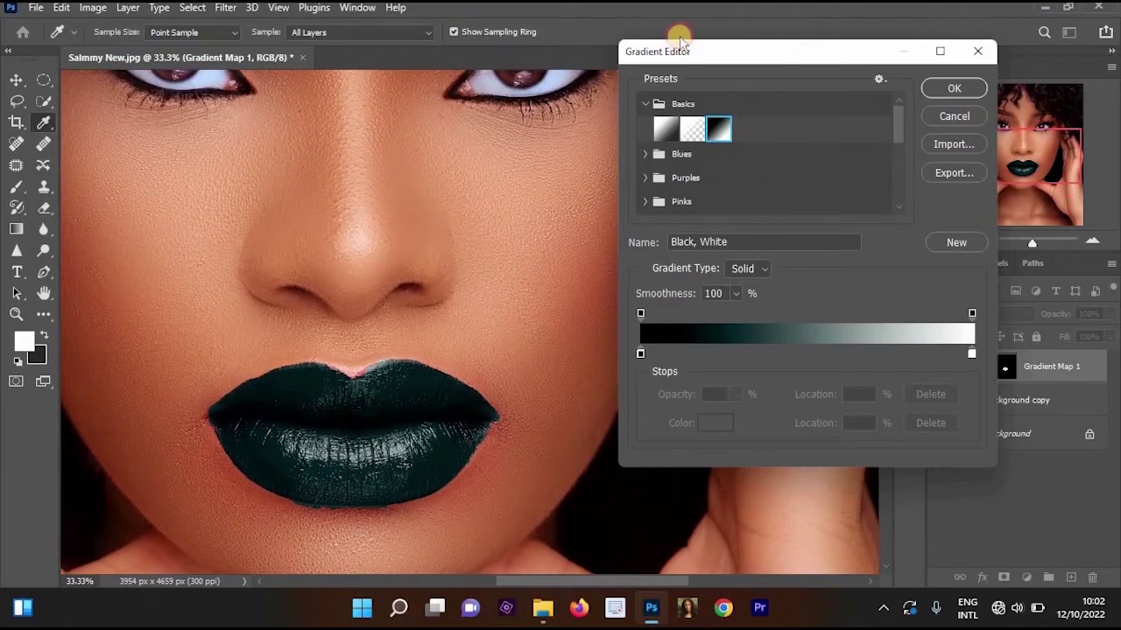
left_click_drag(680, 39, 549, 17)
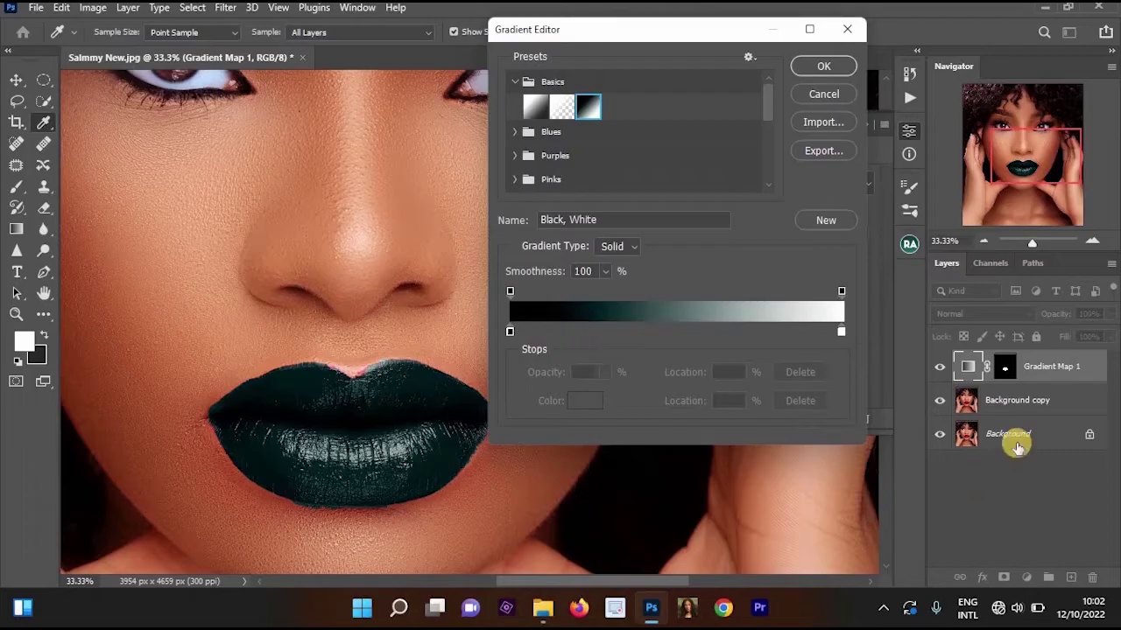
left_click(938, 372)
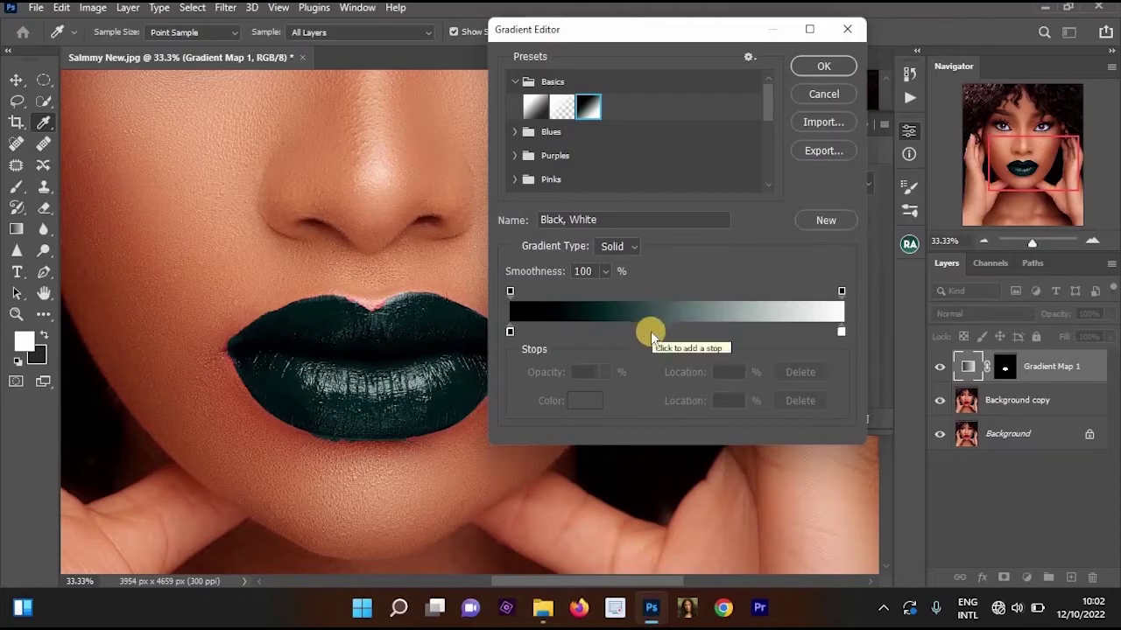
left_click(650, 330)
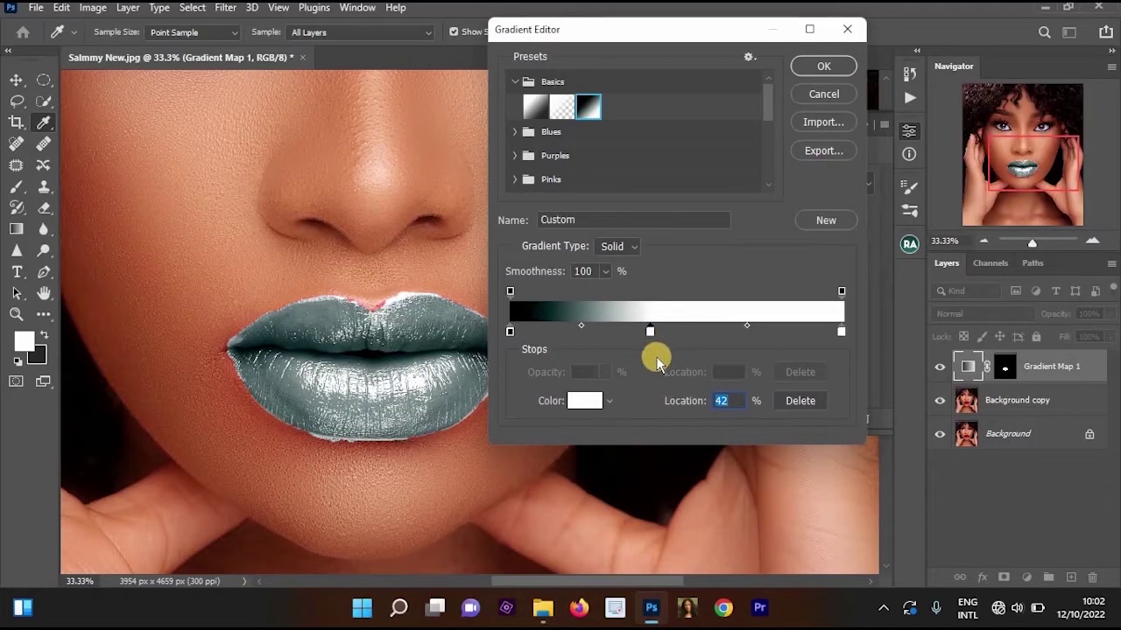
left_click_drag(451, 333, 405, 289)
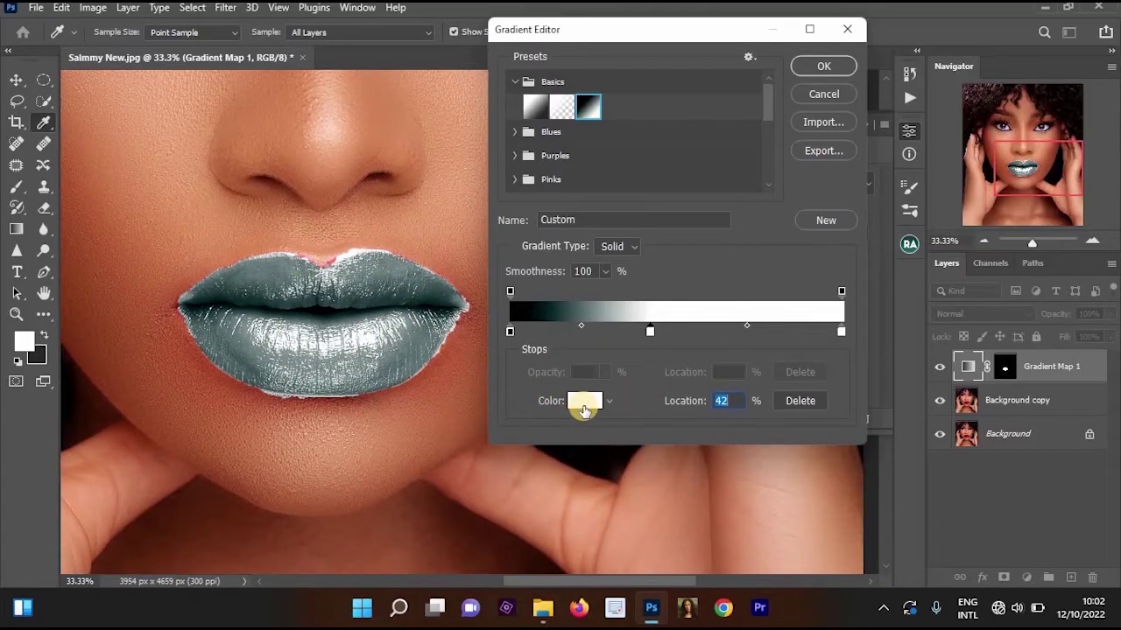
left_click(585, 404)
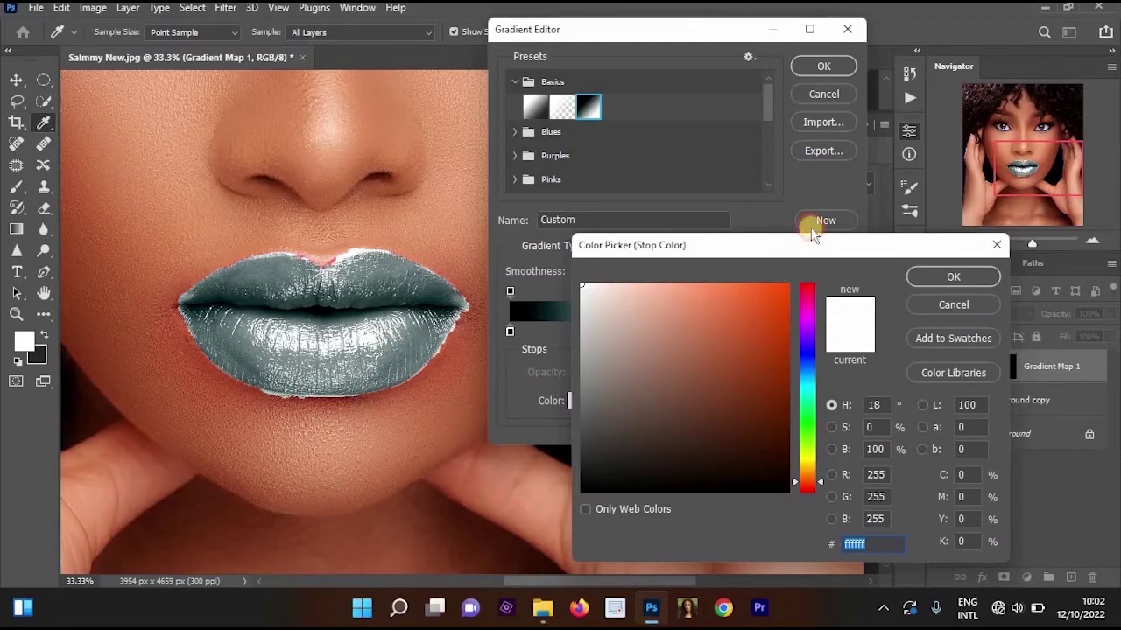
left_click_drag(813, 240, 891, 125)
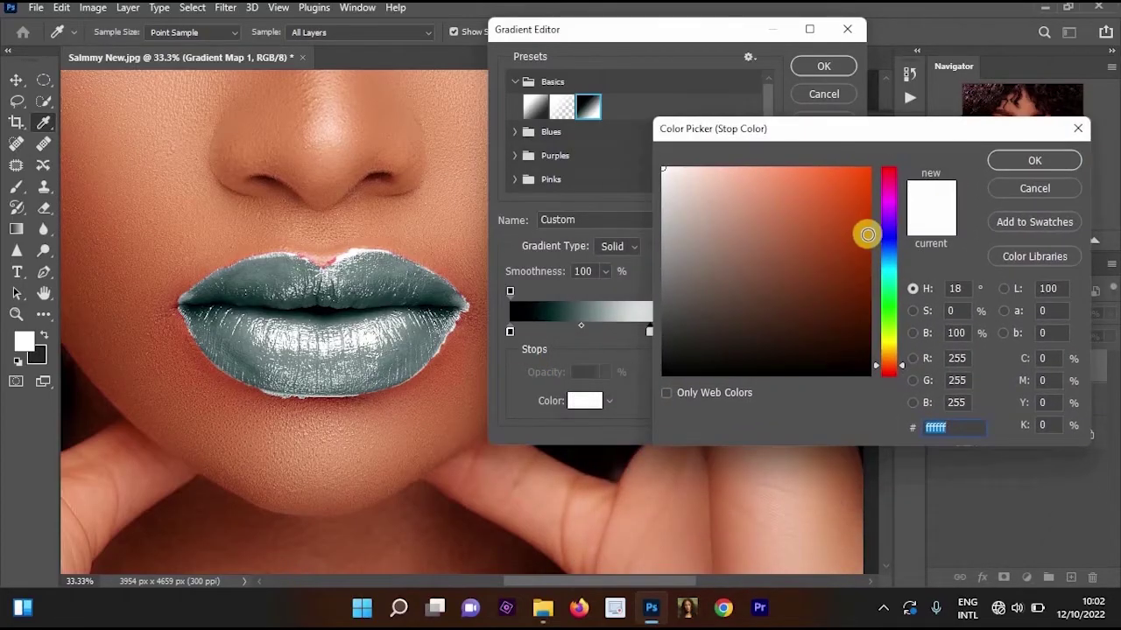
Try green, magenta, red, yellow and turquoise as the colour of the gradient's middle stop.
left_click(890, 301)
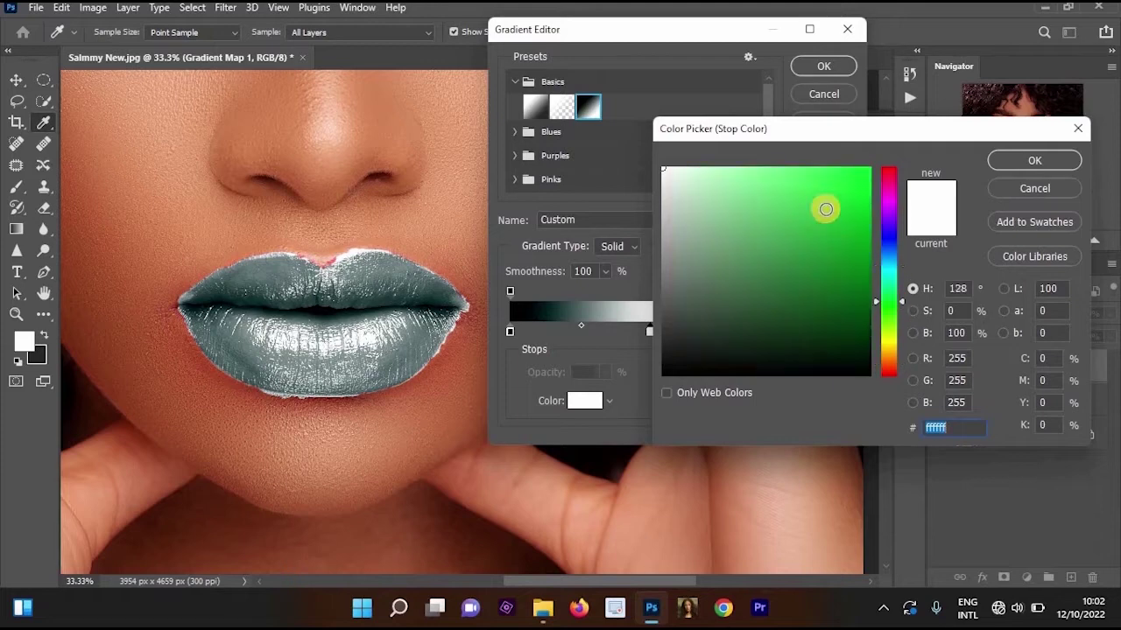
left_click(850, 177)
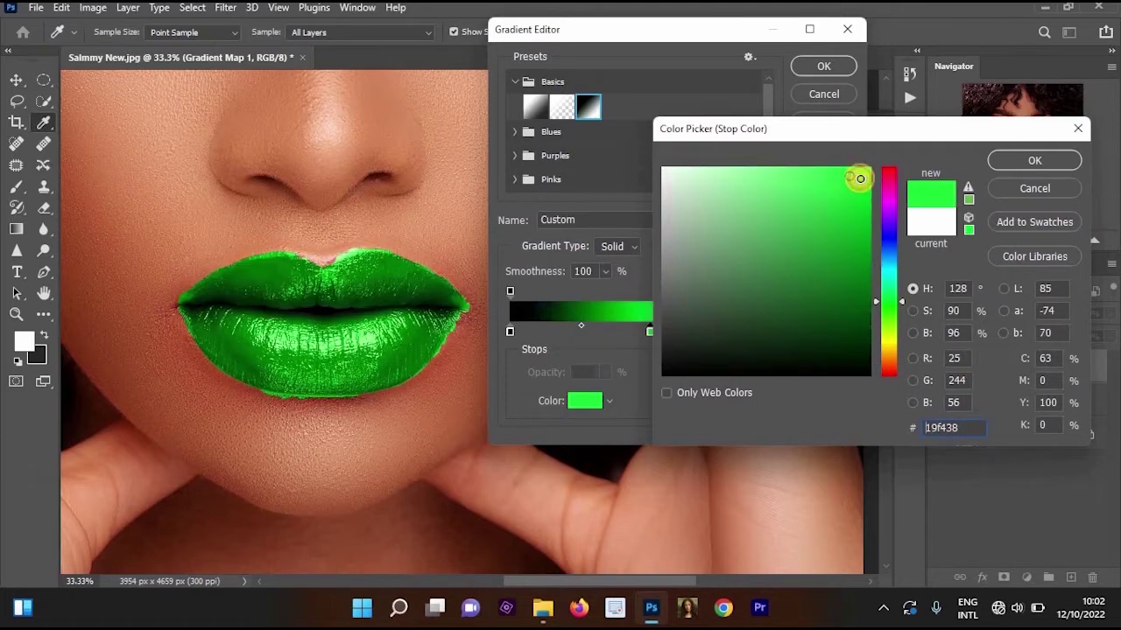
left_click(860, 178)
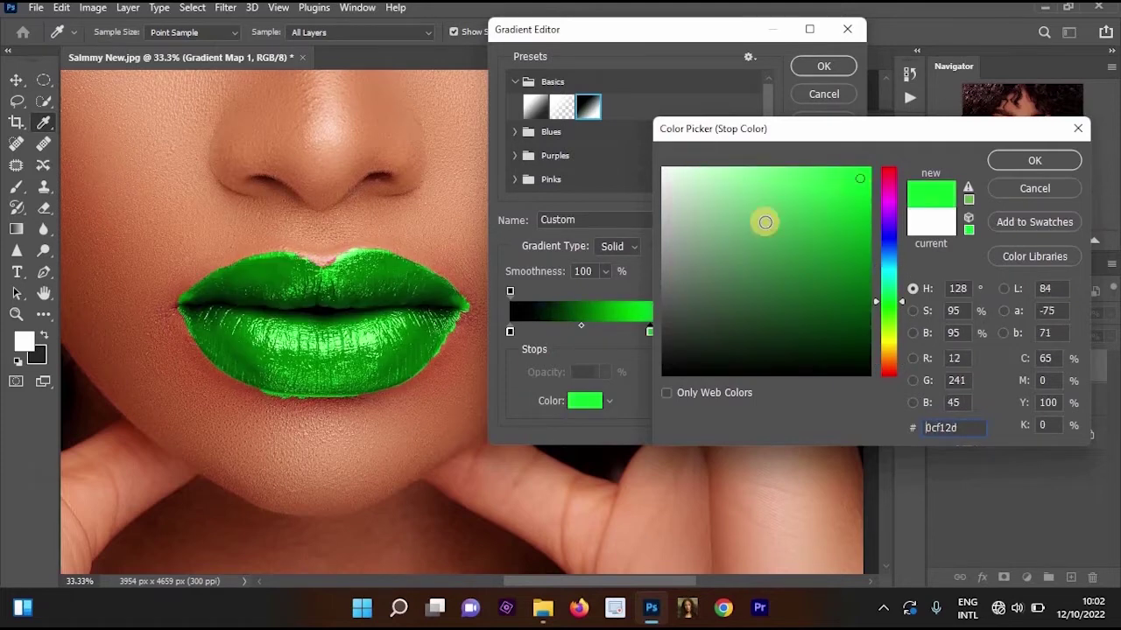
left_click(893, 194)
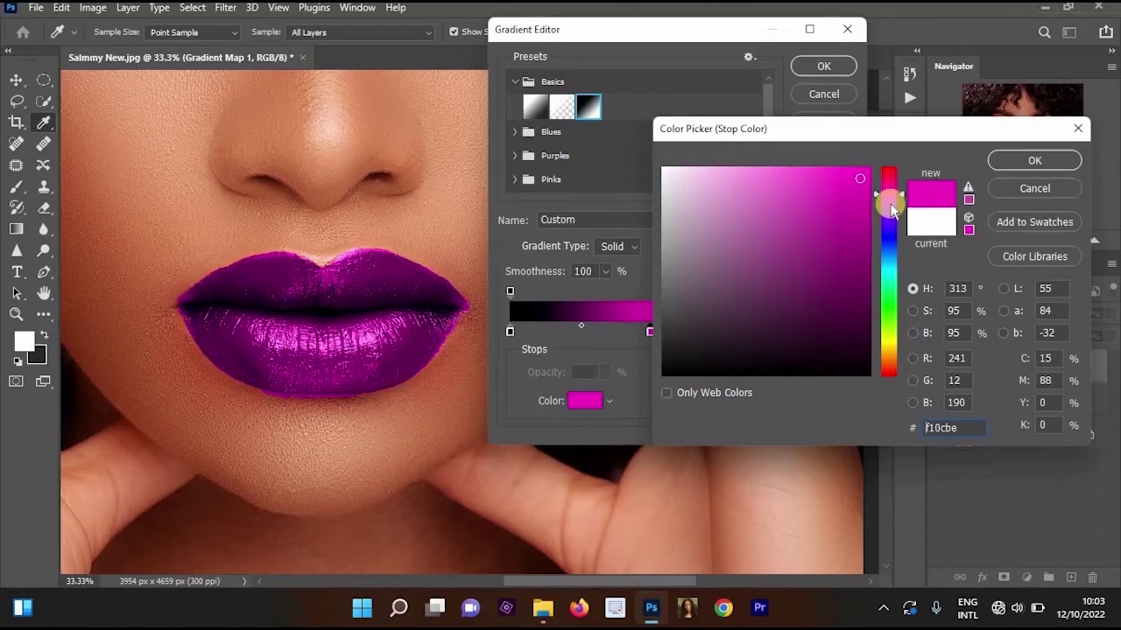
left_click_drag(891, 178, 890, 171)
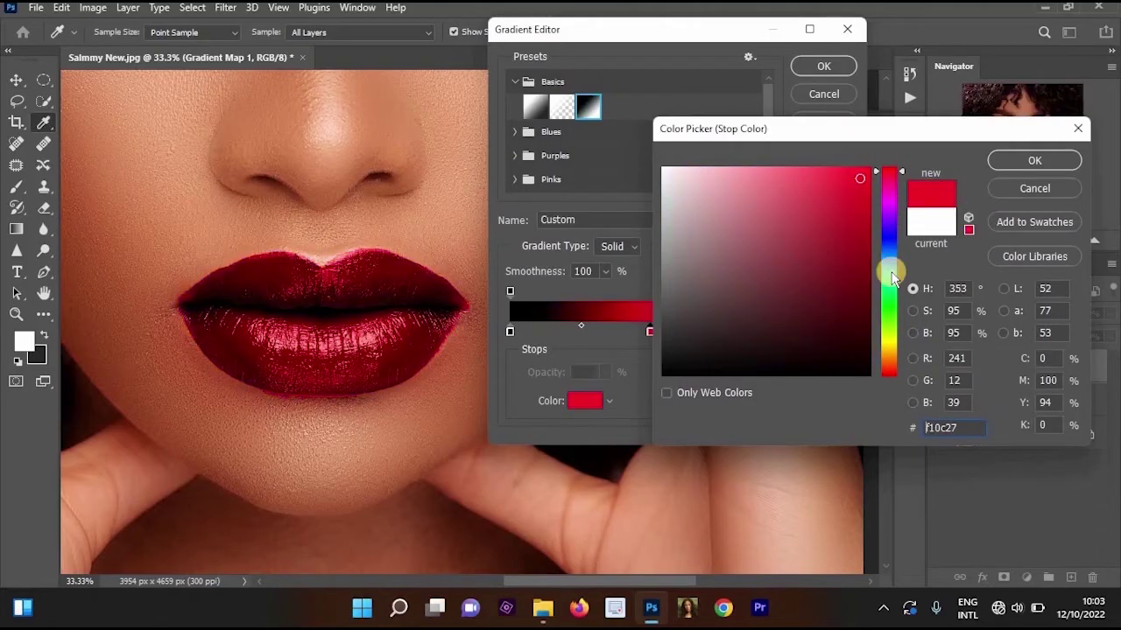
left_click(885, 343)
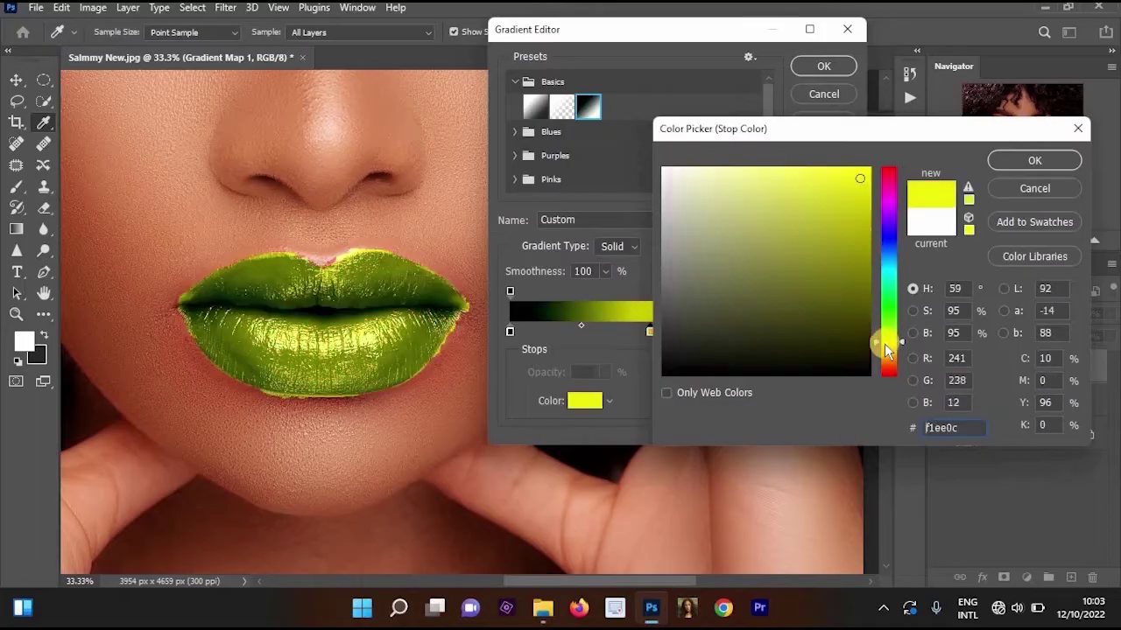
left_click(888, 277)
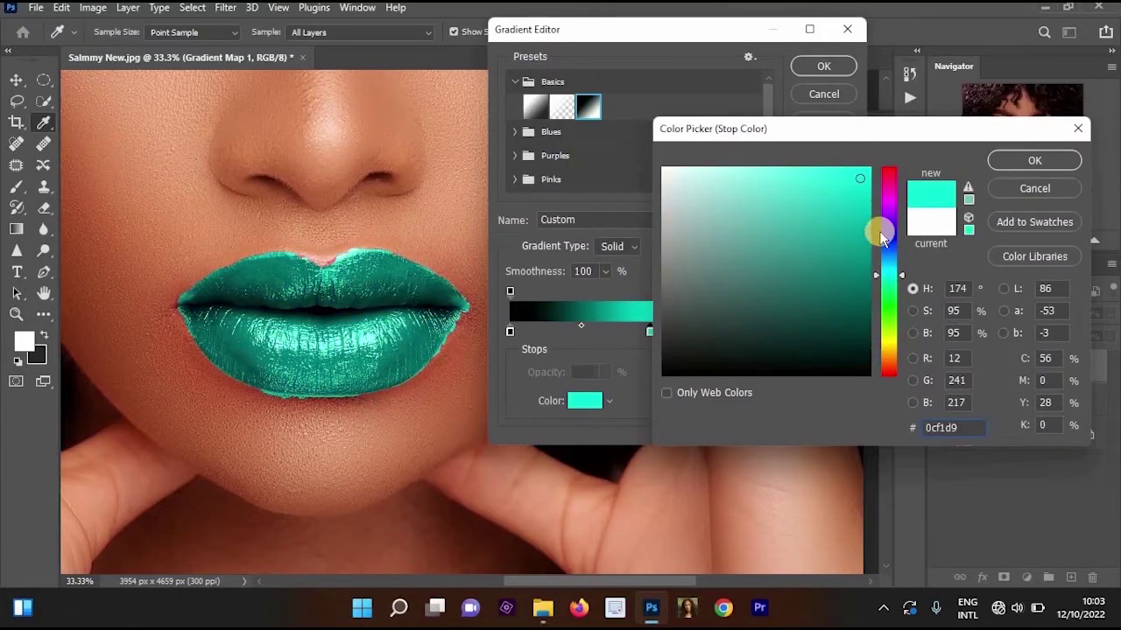
Set the middle stop's colour to bright green #00fe18.
left_click(889, 304)
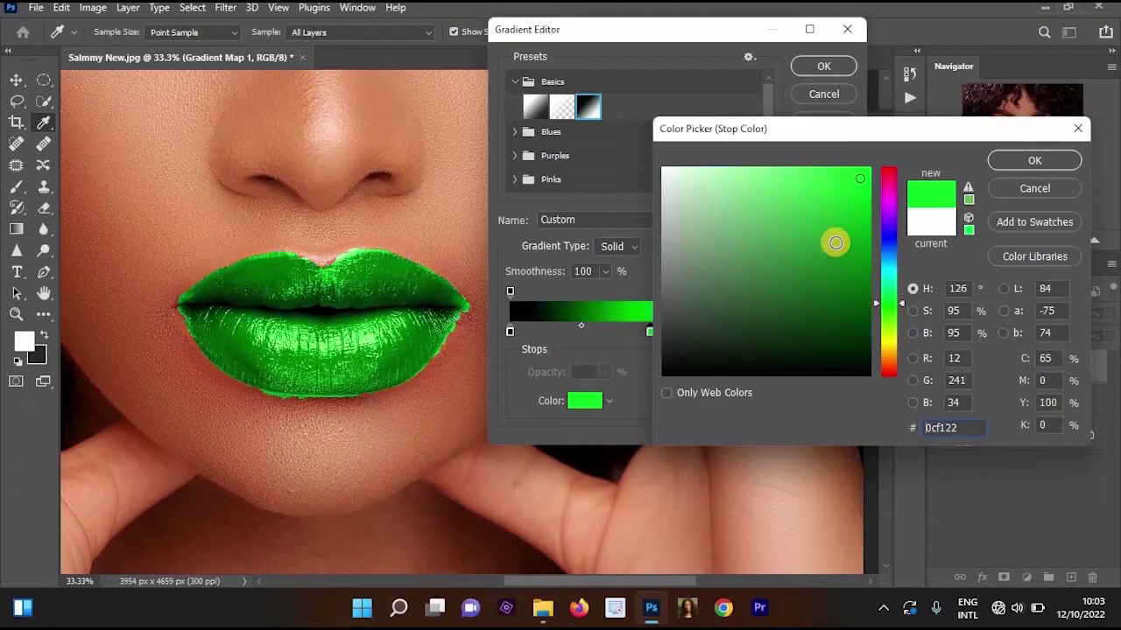
left_click_drag(866, 172, 870, 166)
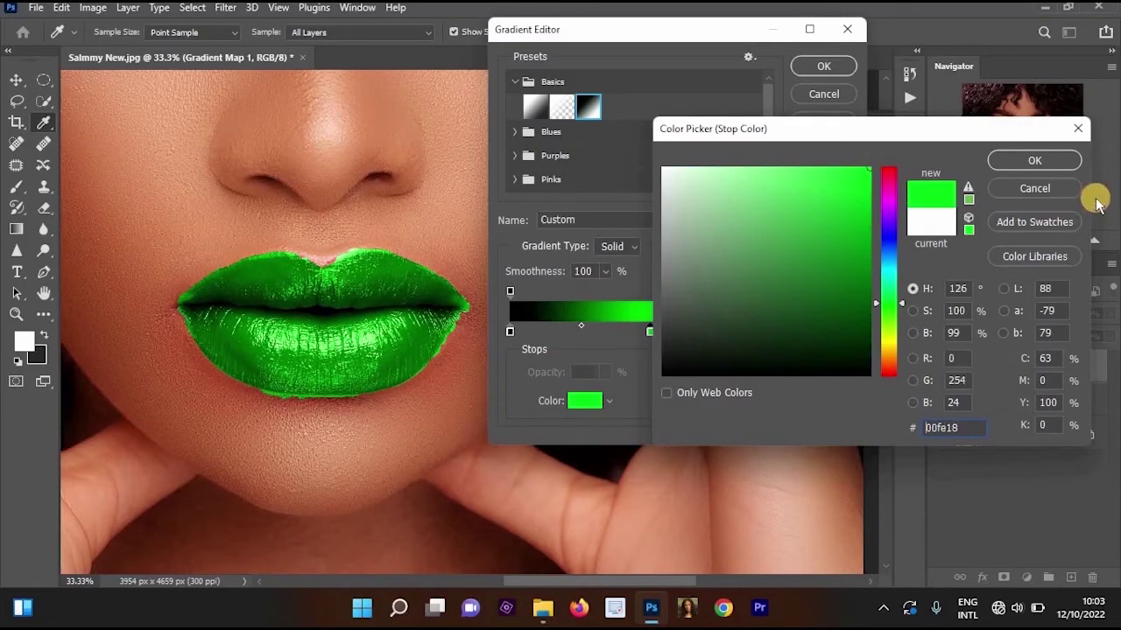
left_click(1034, 164)
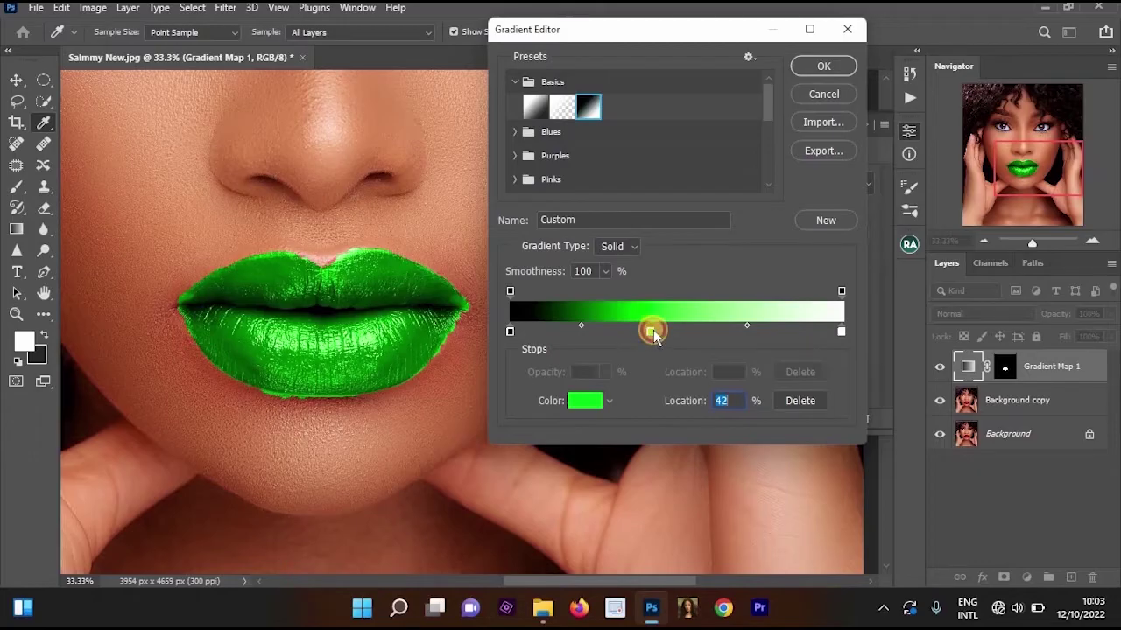
Try the gradient's green middle stop at several locations, set it to 50%, and apply the gradient.
left_click_drag(684, 332, 717, 332)
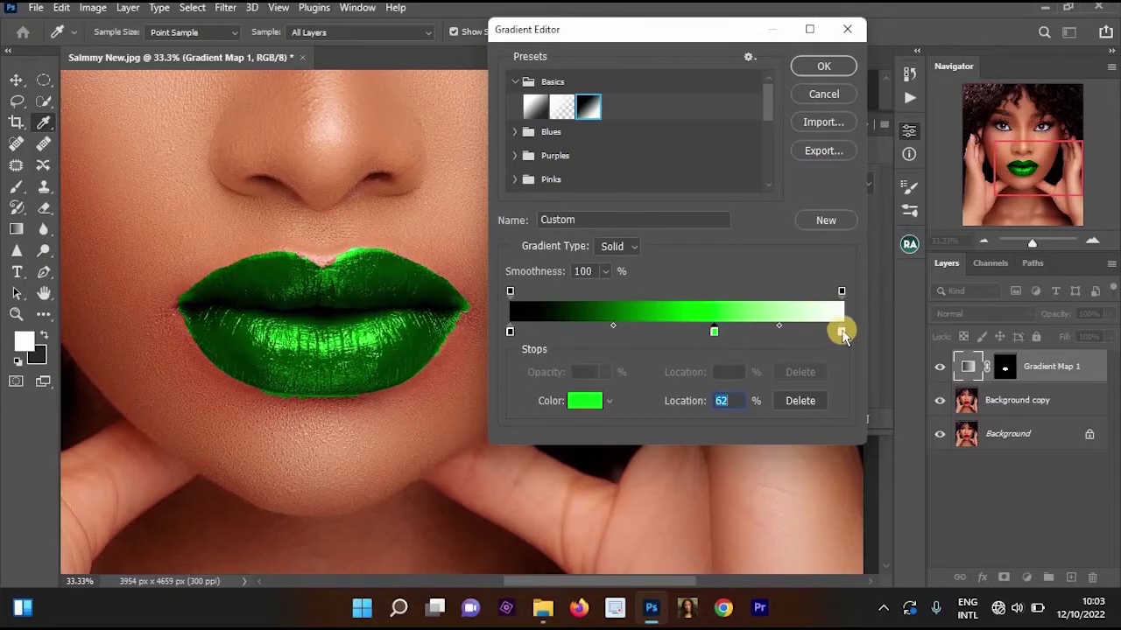
left_click_drag(836, 330, 819, 334)
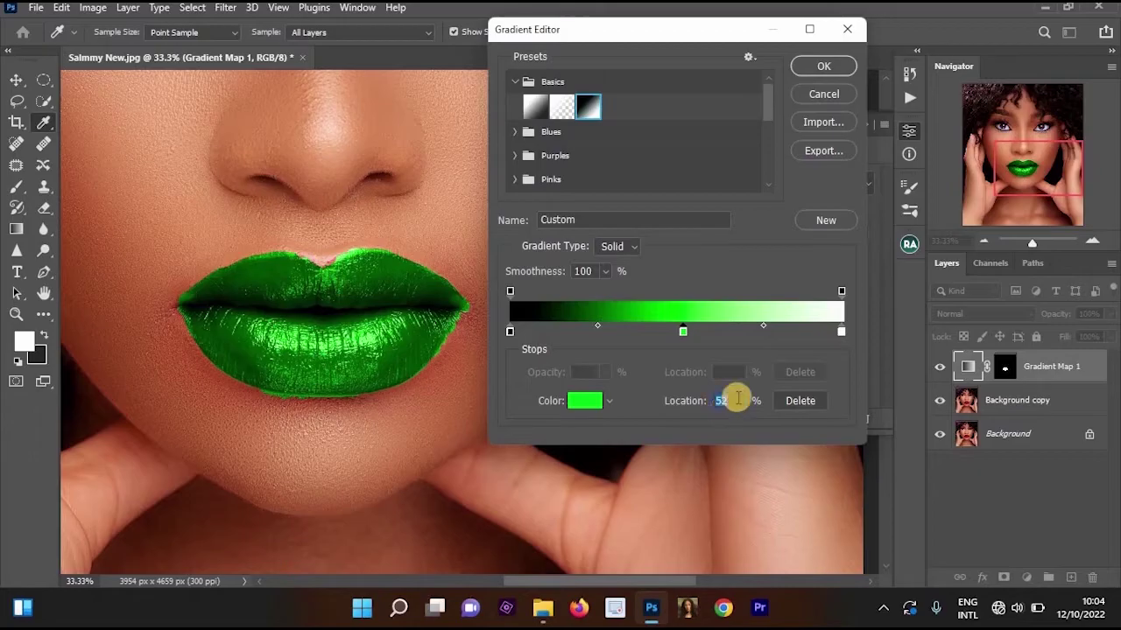
left_click_drag(736, 398, 705, 402)
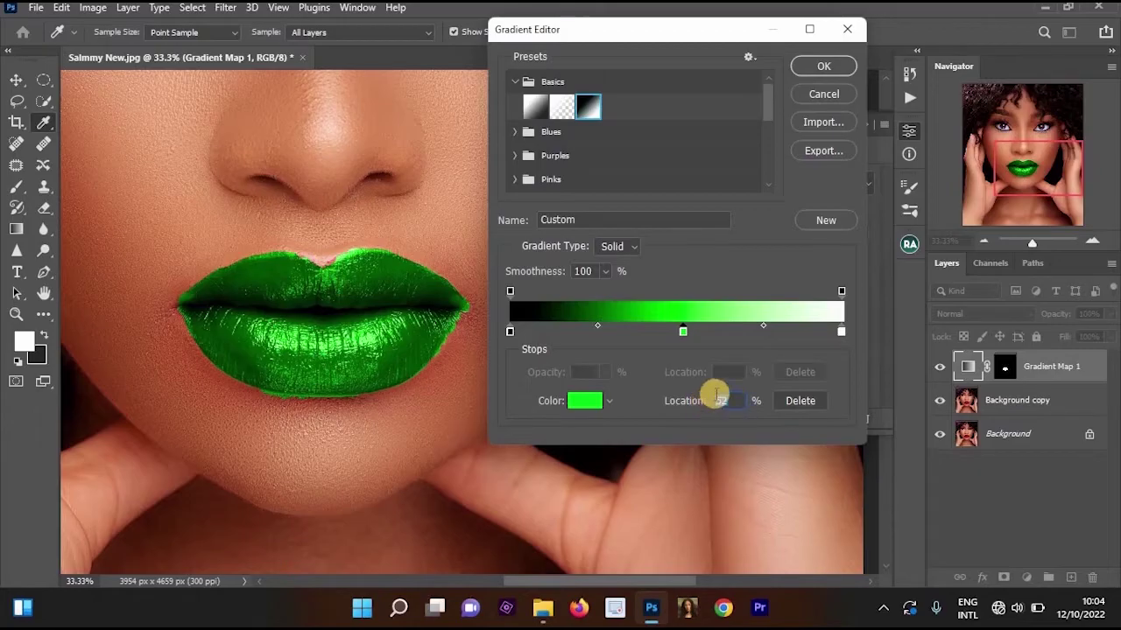
type("50")
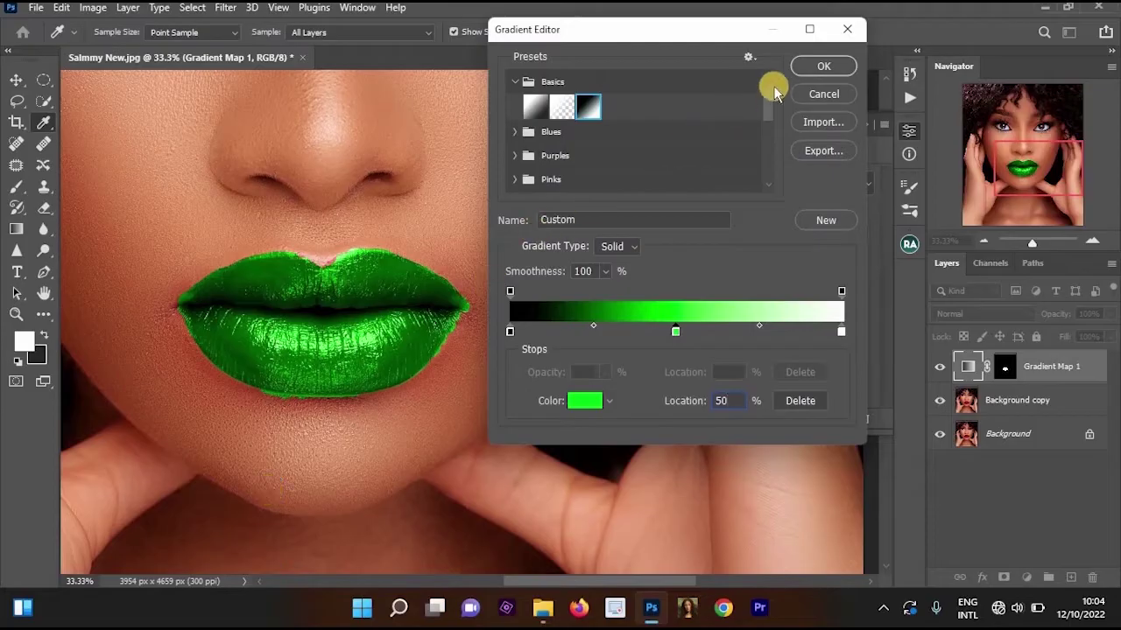
left_click(823, 70)
Compare the lips with and without the Gradient Map 1 layer by toggling its visibility.
key("w")
scroll(483, 243, "down", 2)
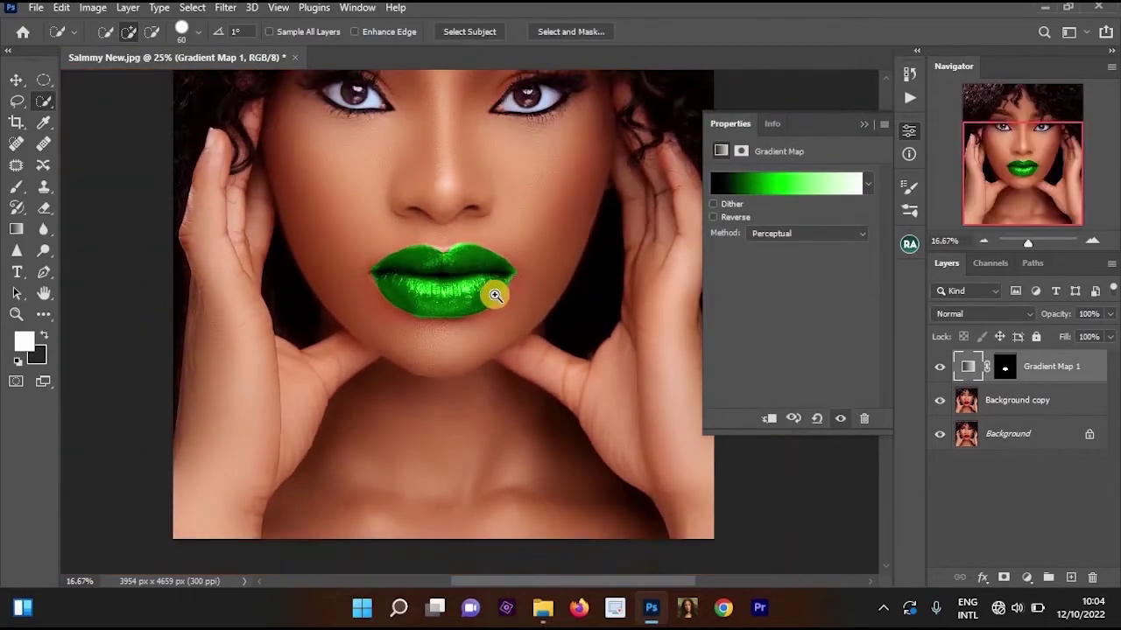
scroll(531, 323, "up", 3)
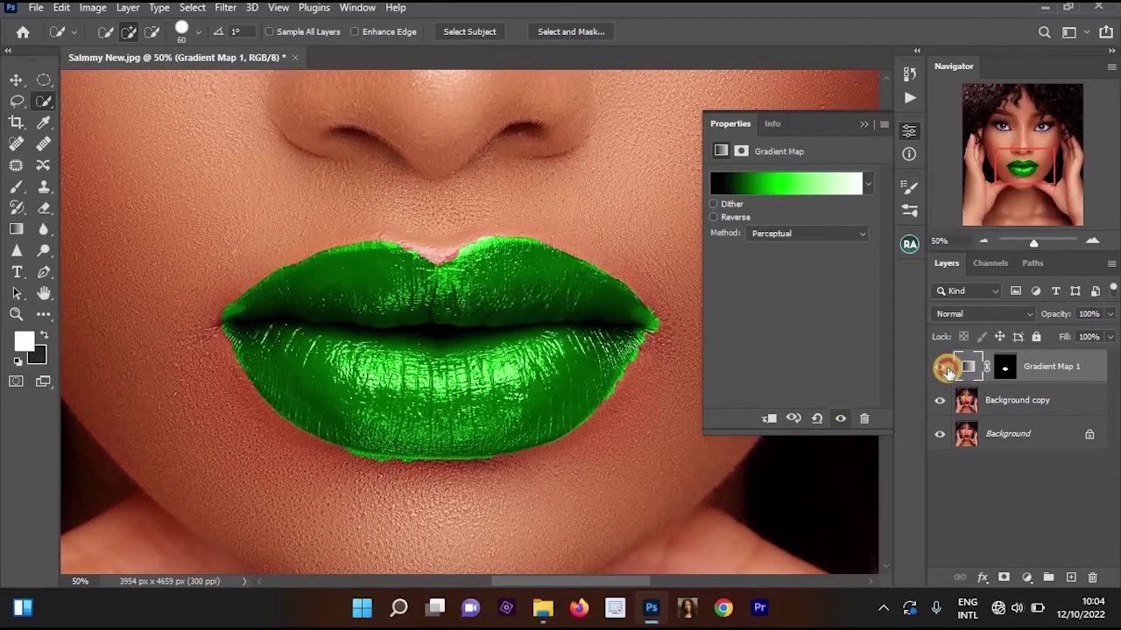
left_click(941, 368)
left_click(941, 368)
scroll(533, 304, "up", 1)
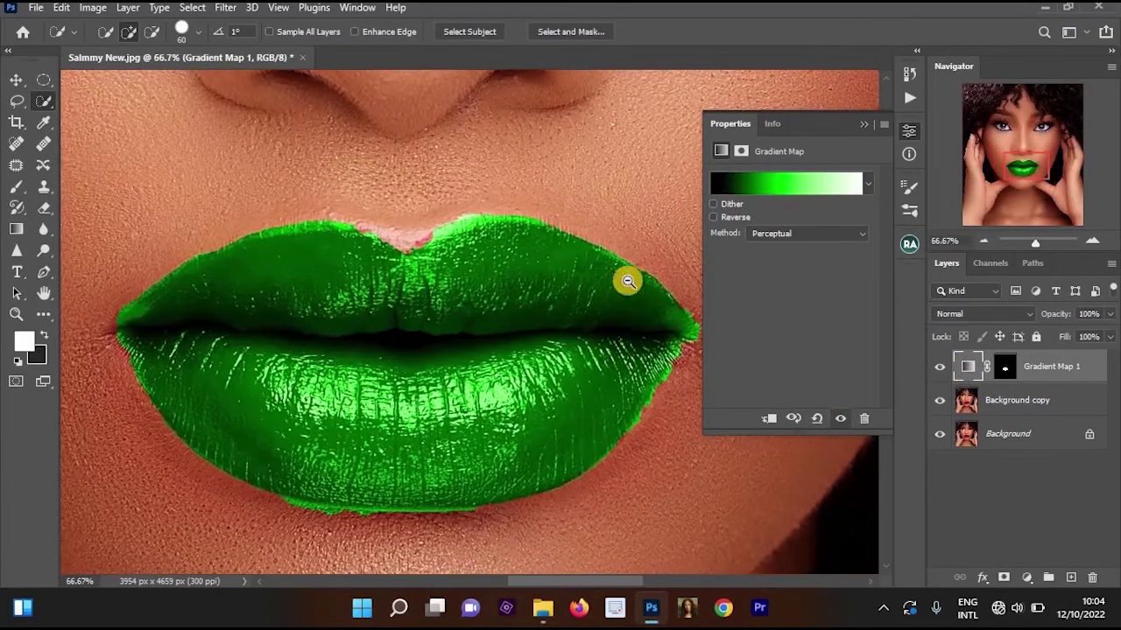
scroll(628, 281, "down", 1)
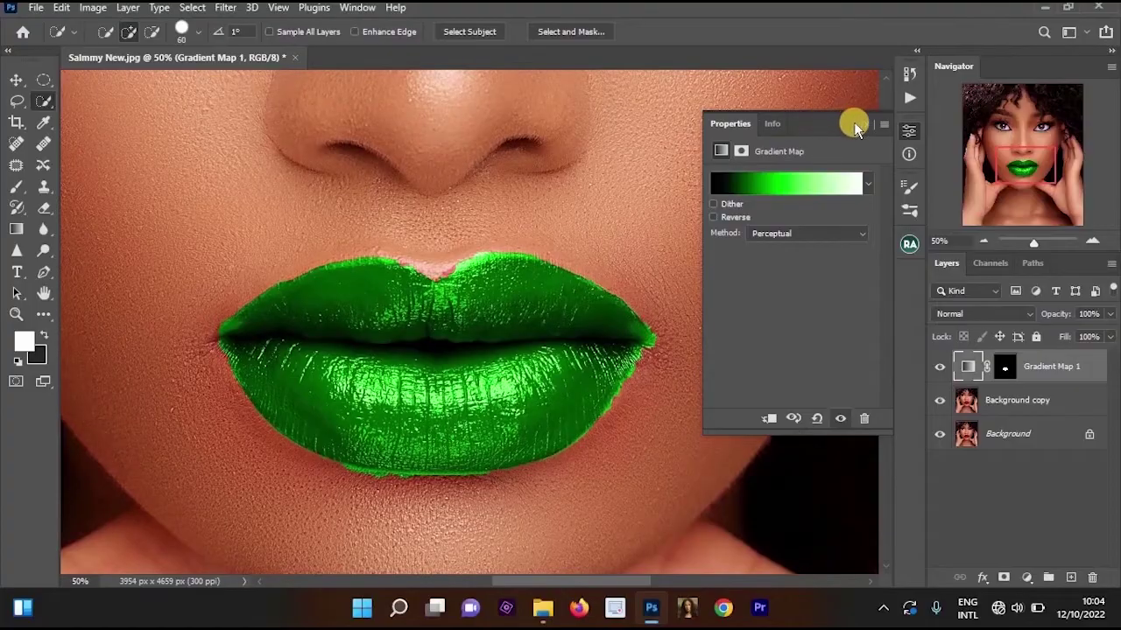
Target the Gradient Map 1 layer mask and ready a black brush at size 45.
left_click(863, 126)
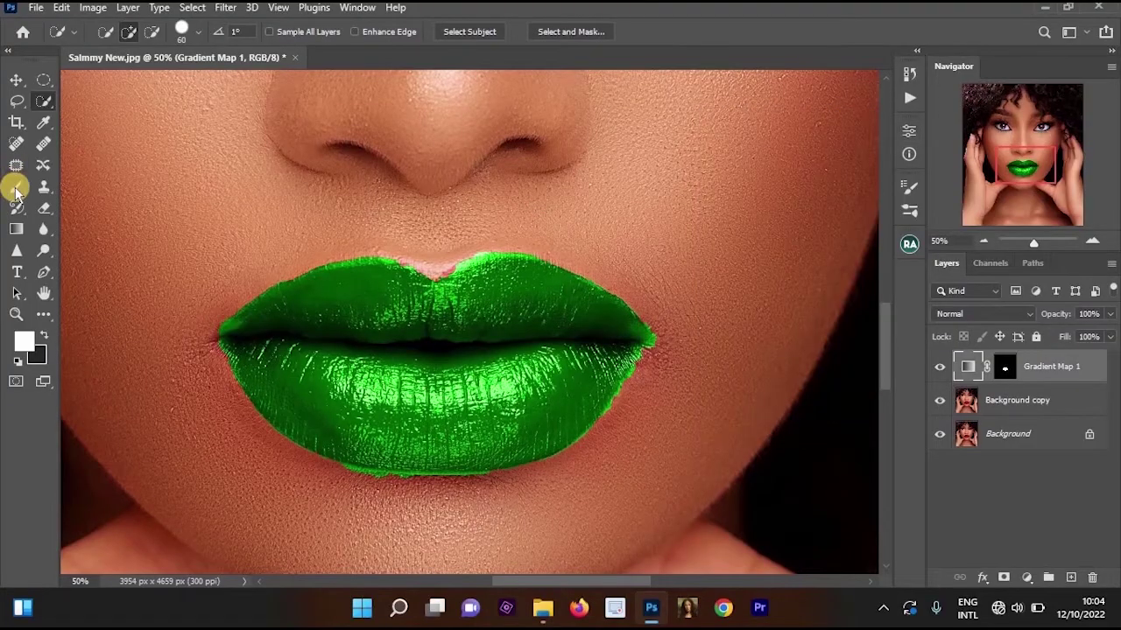
left_click(16, 187)
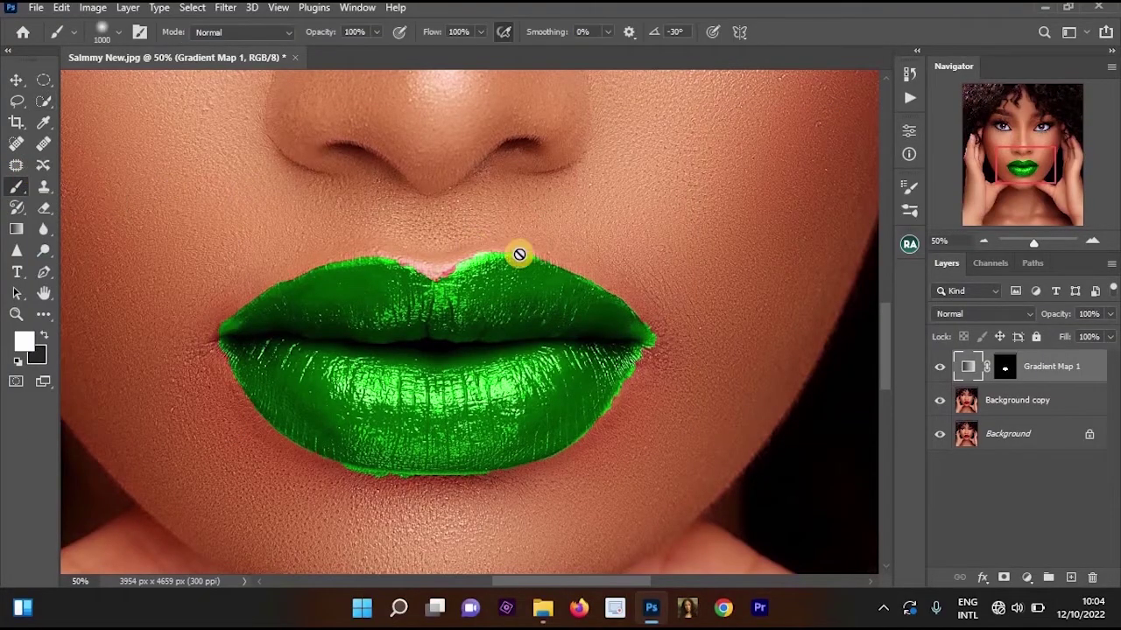
scroll(570, 292, "up", 1)
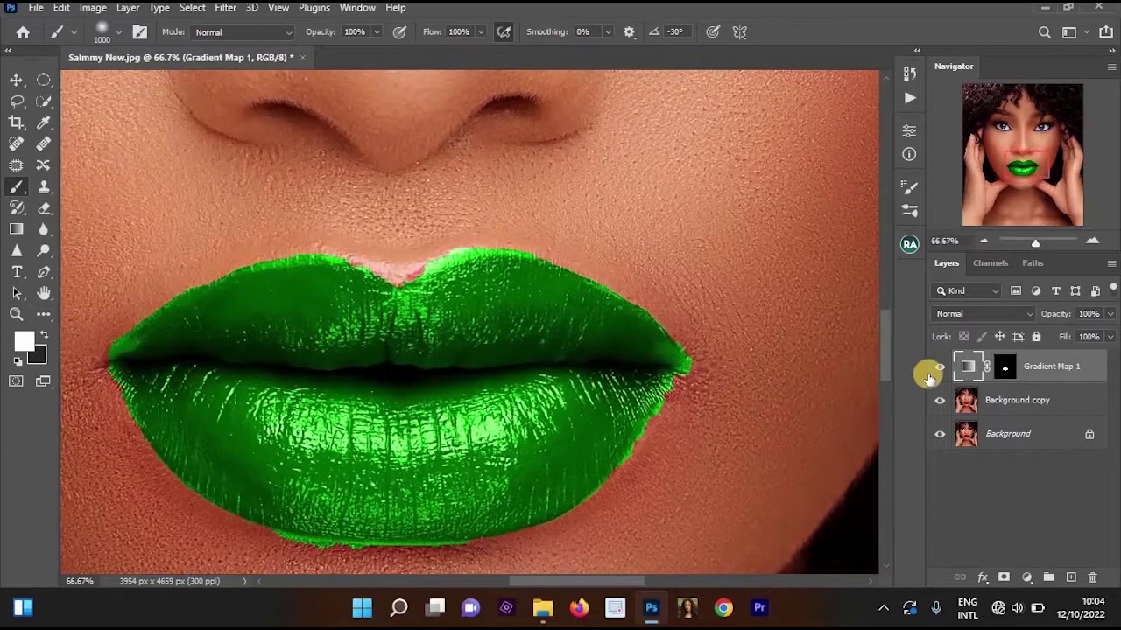
left_click(1000, 373)
key("x")
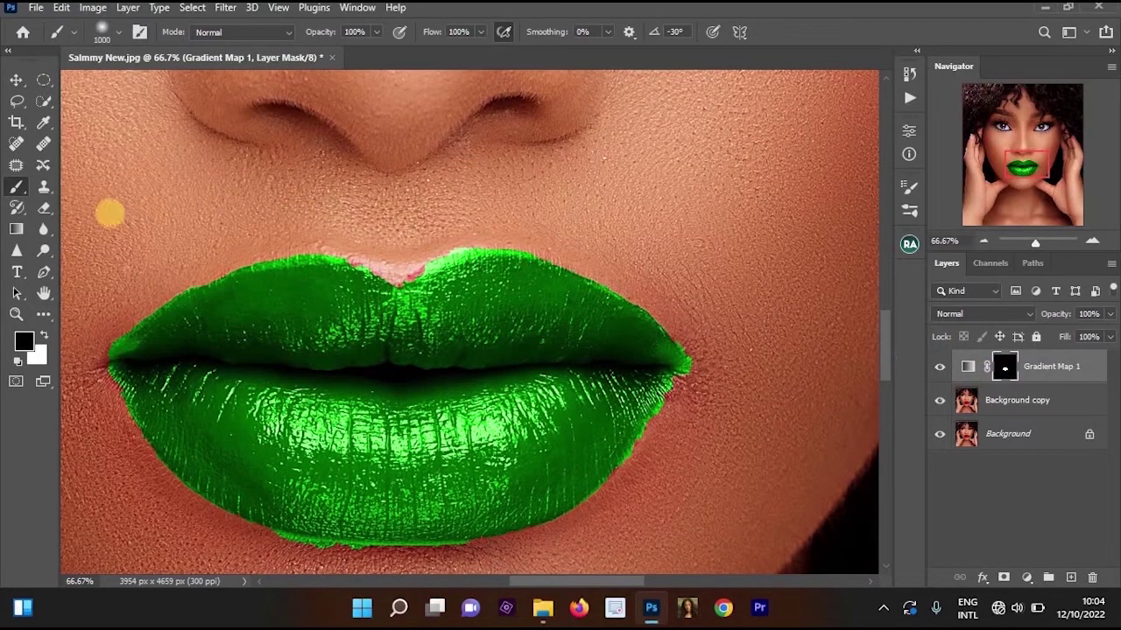
key("bracketleft")
key("bracketleft")
key("bracketleft")
key("bracketleft")
key("bracketleft")
key("bracketleft")
key("bracketleft")
key("bracketleft")
key("bracketleft")
key("bracketleft")
key("bracketleft")
key("bracketleft")
key("bracketleft")
key("bracketleft")
key("bracketleft")
key("bracketleft")
key("bracketleft")
key("bracketleft")
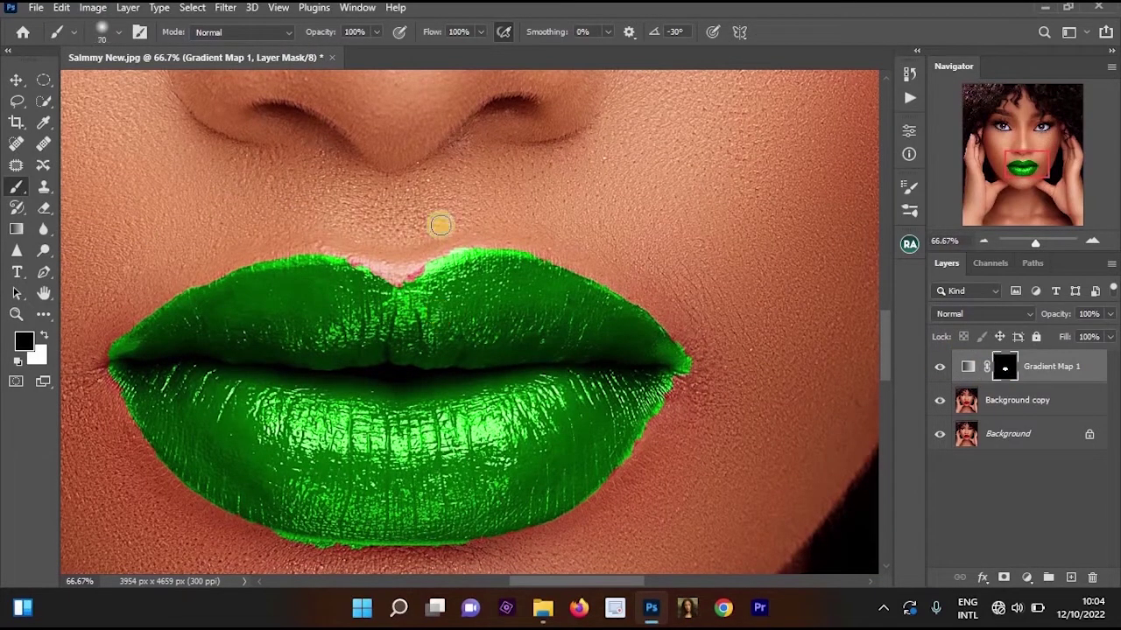
key("bracketleft")
key("bracketleft")
key("bracketleft")
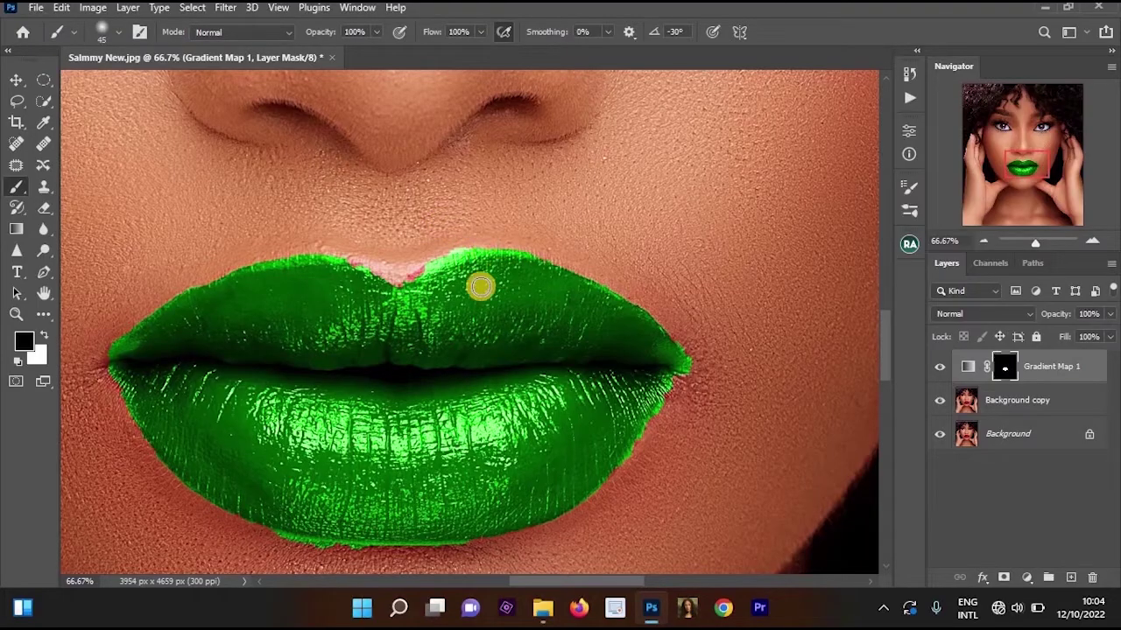
Inspect the lip edges and check the foreground and background colours used for painting on the mask.
left_click_drag(381, 316, 428, 244)
left_click(428, 245, "ctrl")
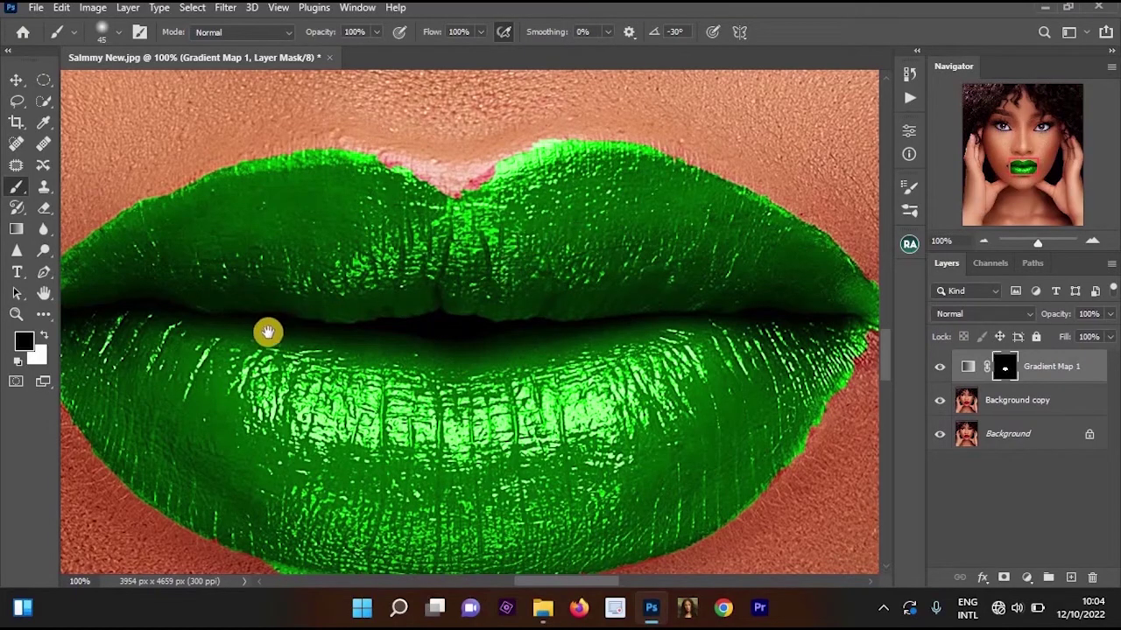
left_click_drag(403, 209, 517, 112)
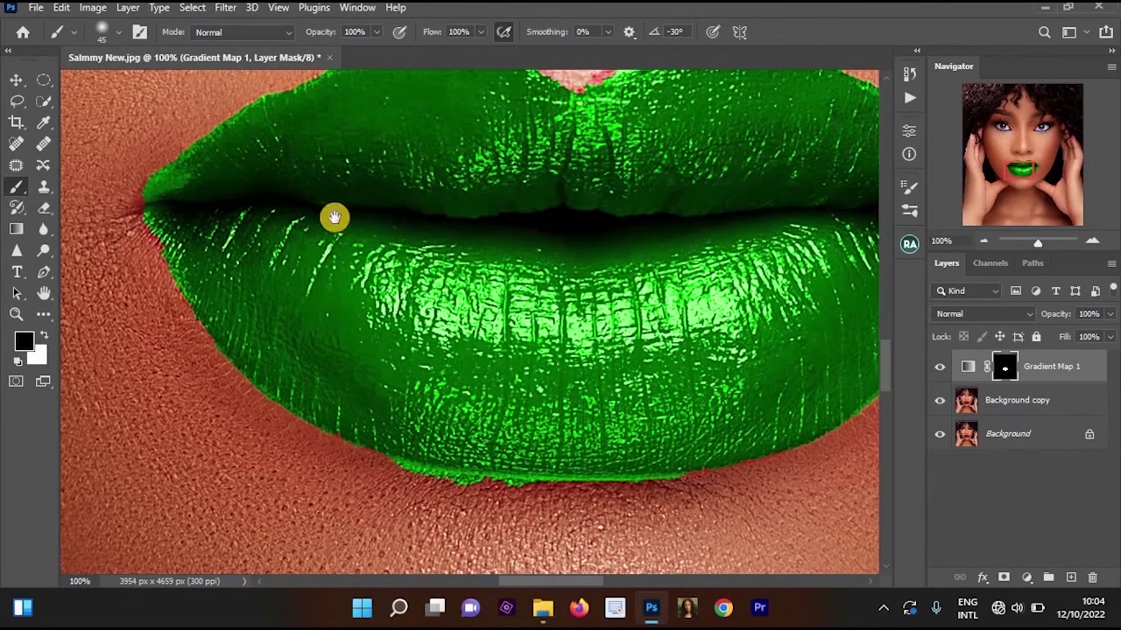
left_click_drag(268, 275, 263, 346)
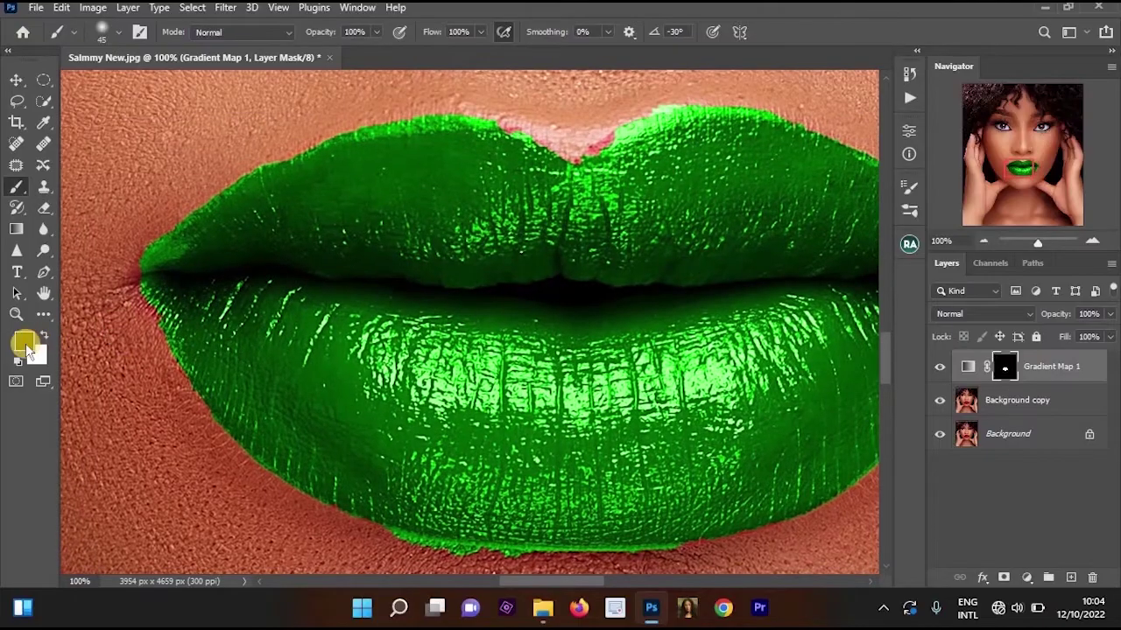
left_click(25, 340)
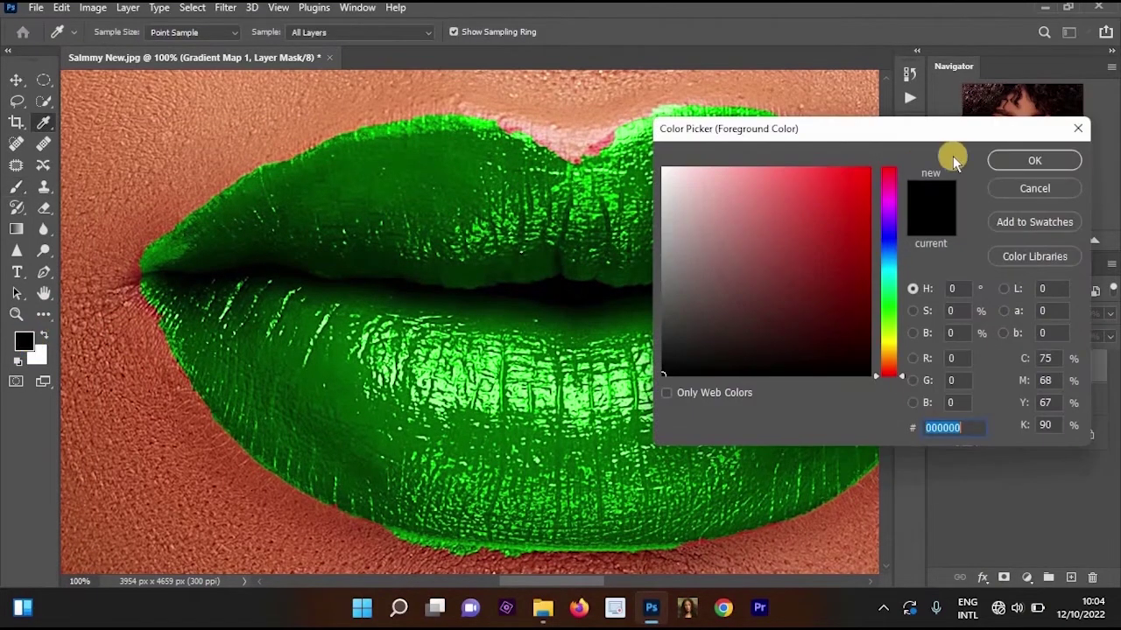
left_click(1075, 132)
key("b")
left_click(26, 342)
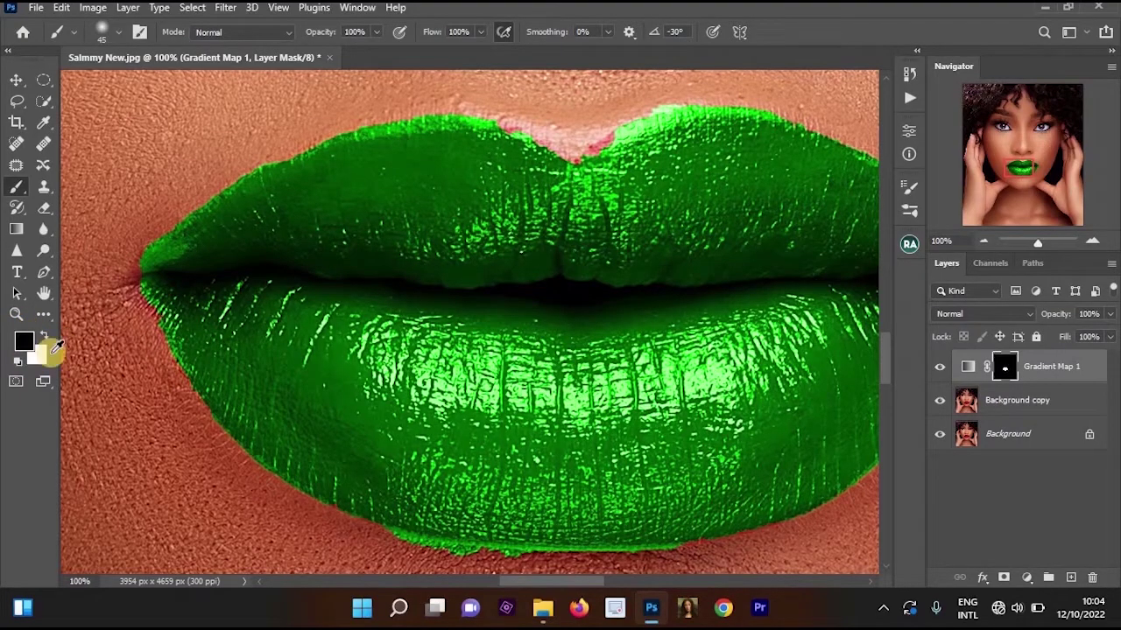
left_click(44, 354)
left_click(1076, 132)
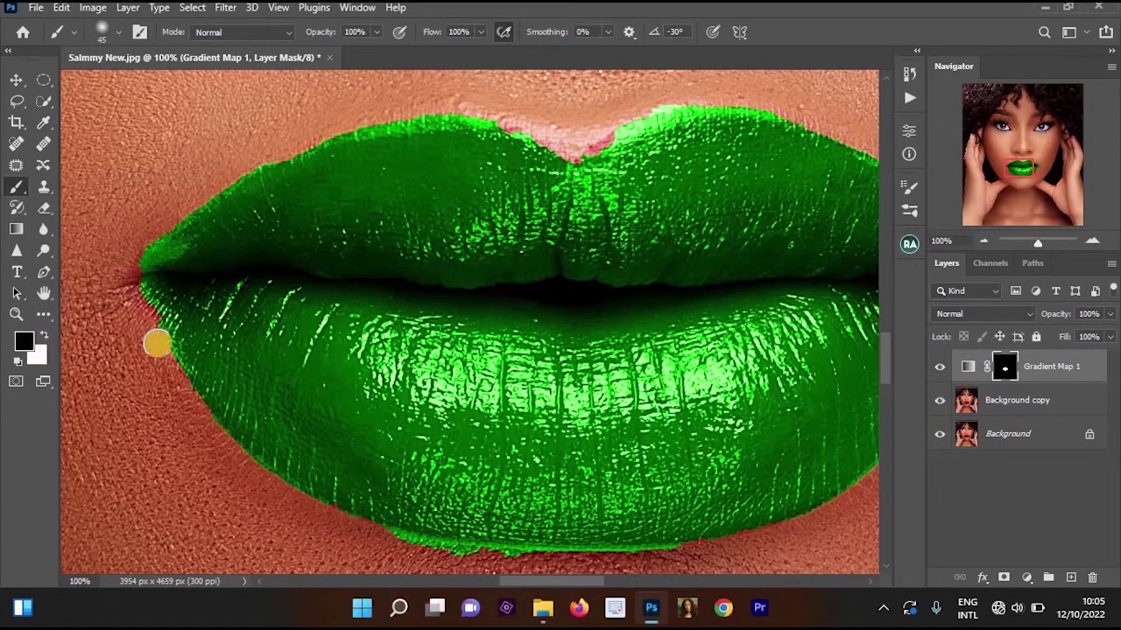
key("x")
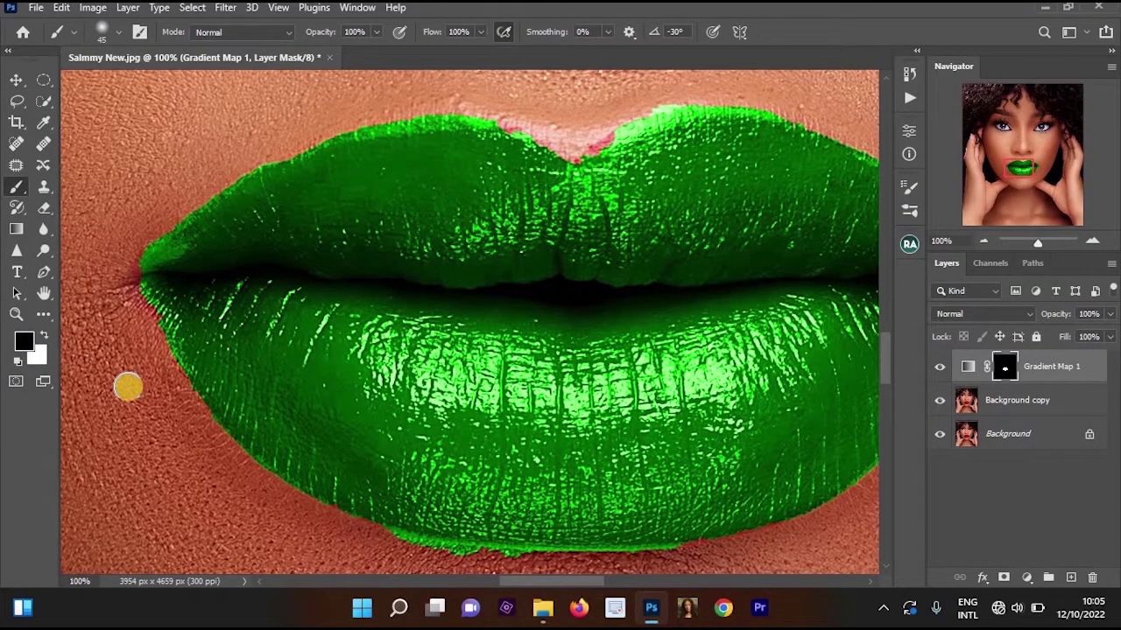
key("x")
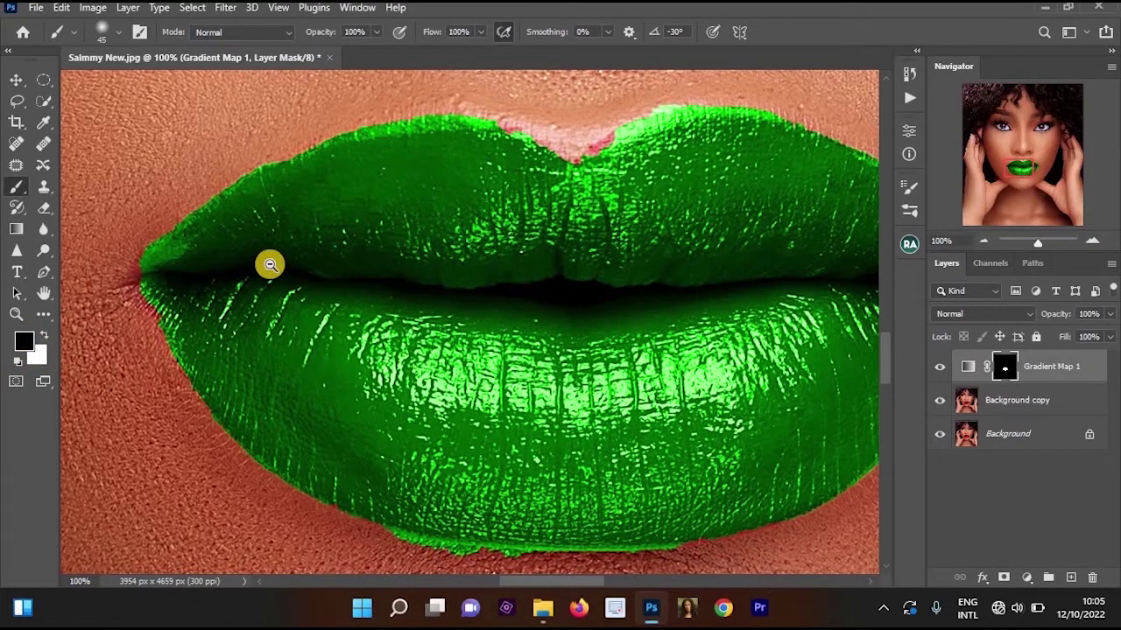
Paint black on the mask with a size 30 brush to remove green spill along both sides of the cupid's bow.
key("ctrl+minus")
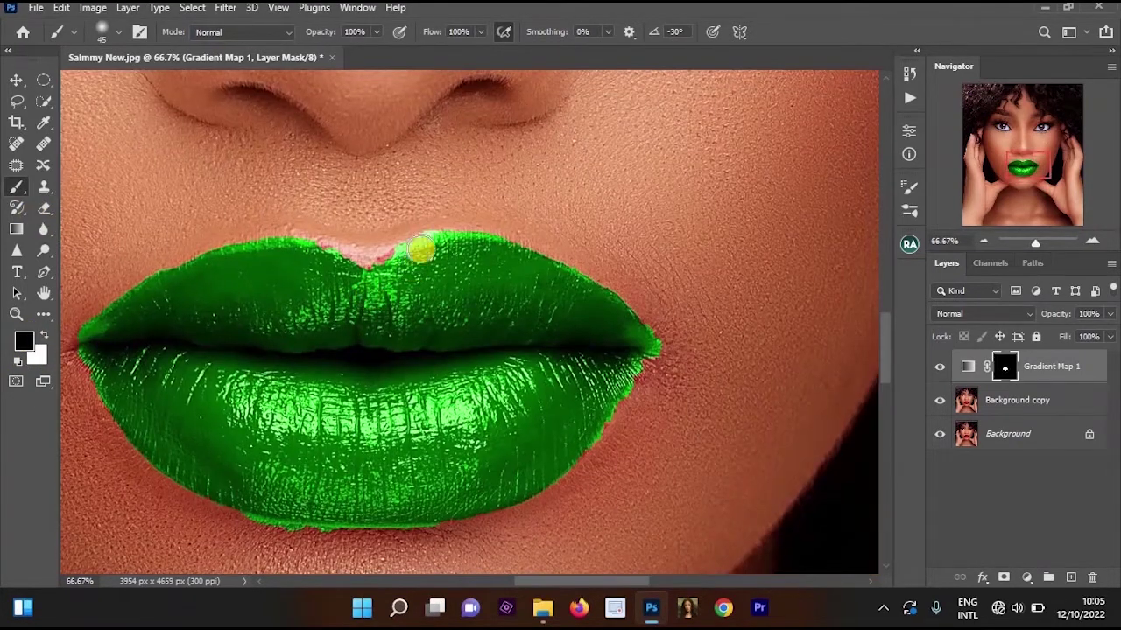
scroll(420, 250, "up", 1)
scroll(433, 229, "up", 1)
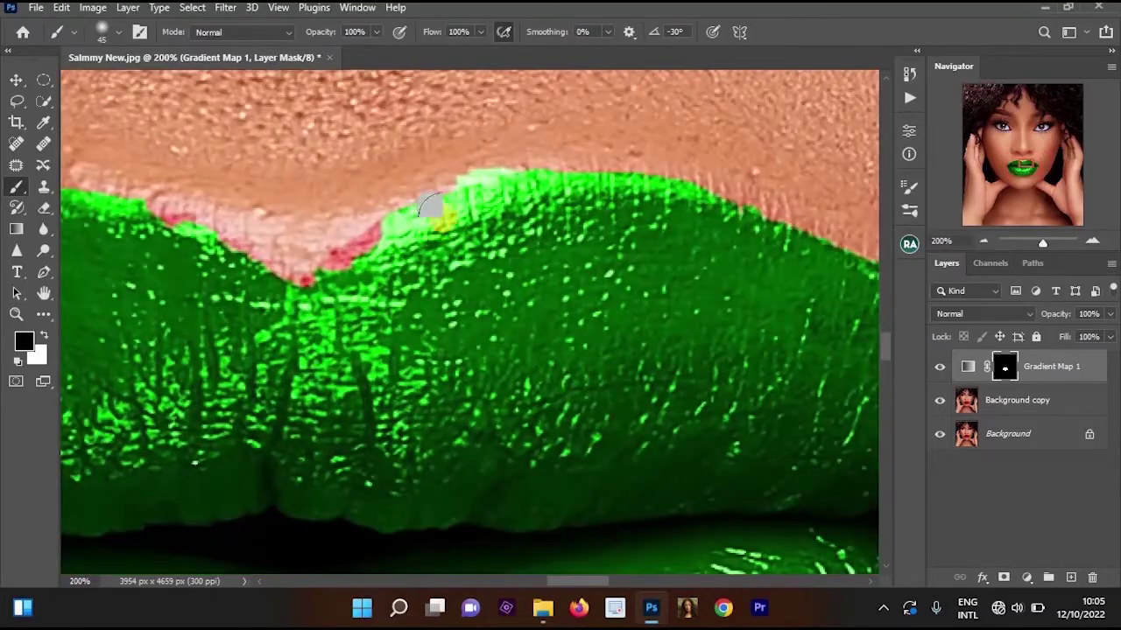
key("bracketleft")
mouse_move(371, 219)
left_mouse_down()
mouse_move(459, 161)
mouse_move(517, 160)
left_mouse_up()
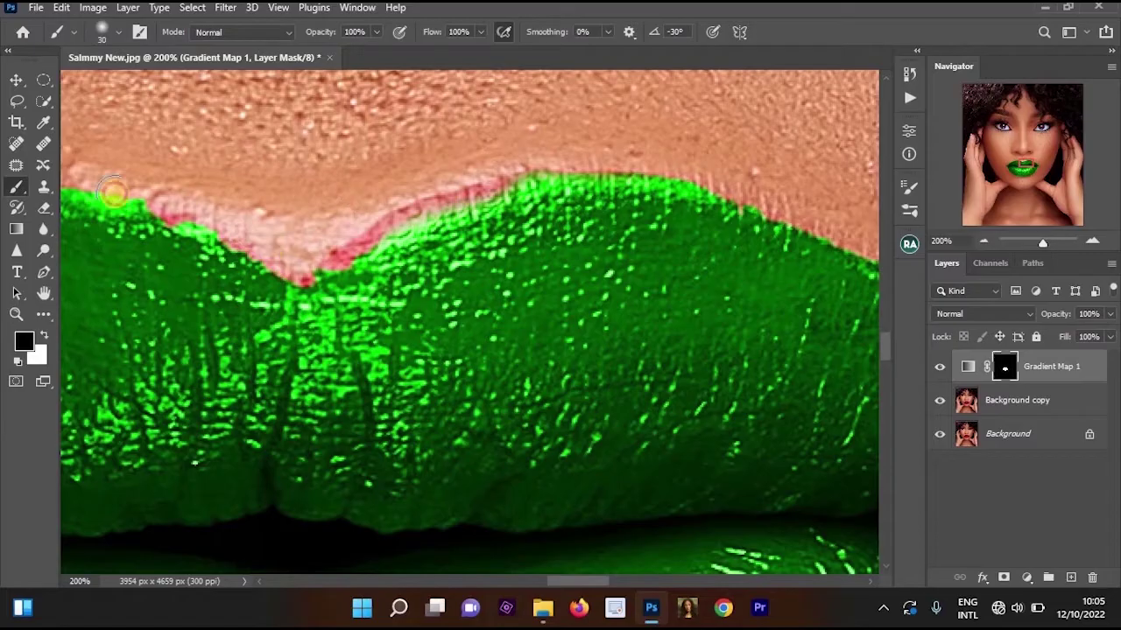
scroll(325, 220, "left", 6)
scroll(325, 220, "up", 1)
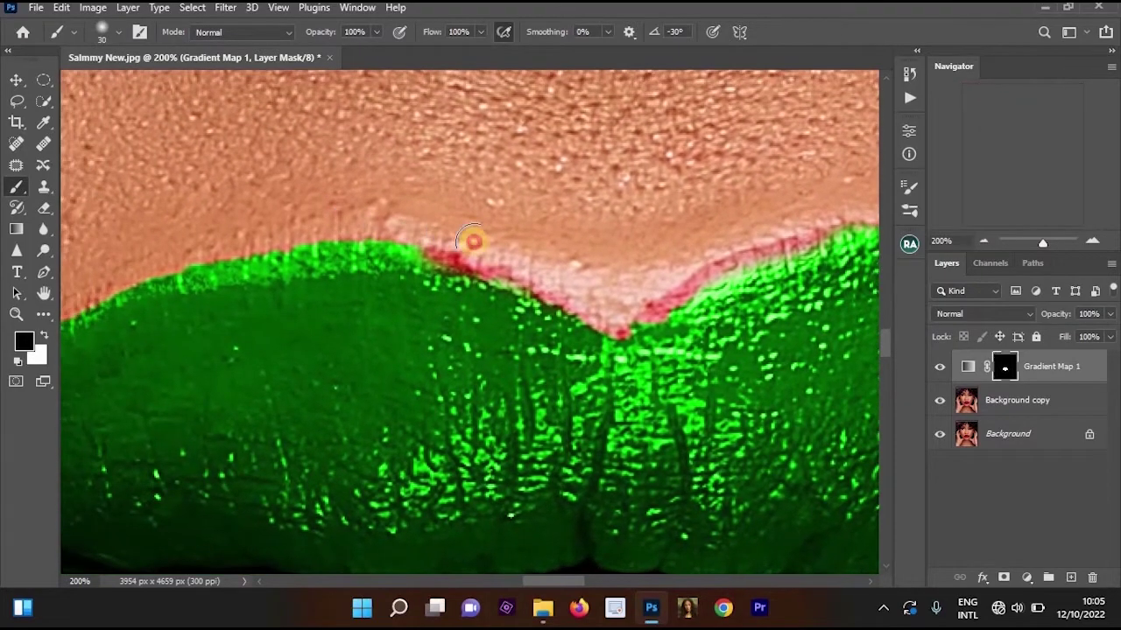
mouse_move(473, 241)
left_mouse_down()
mouse_move(429, 230)
mouse_move(341, 230)
mouse_move(476, 230)
left_mouse_up()
Paint white on the mask to bring the green back over the exposed red edge at the cupid's bow.
scroll(418, 287, "down", 3)
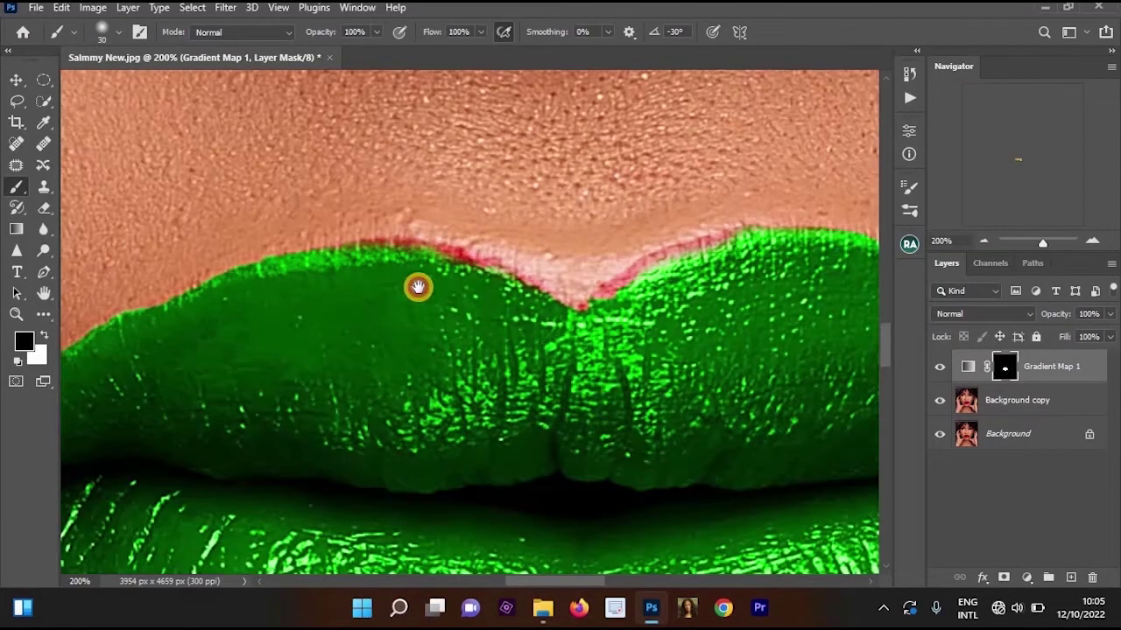
scroll(498, 213, "down", 3)
scroll(514, 218, "up", 3)
key("x")
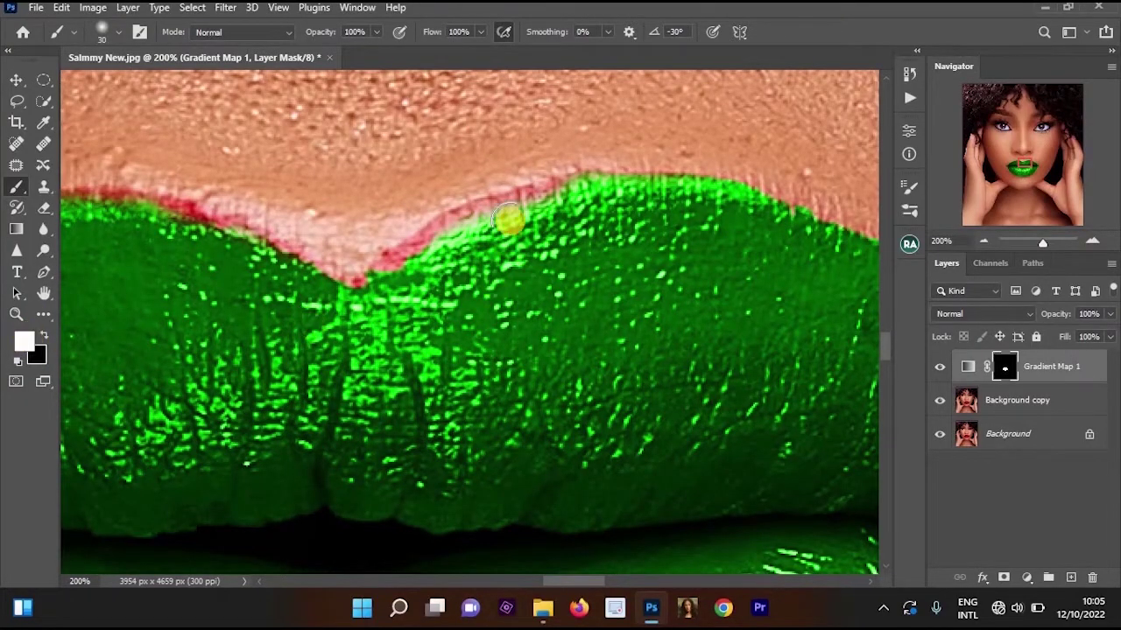
mouse_move(513, 220)
left_mouse_down()
mouse_move(551, 208)
mouse_move(475, 230)
mouse_move(376, 303)
mouse_move(430, 250)
mouse_move(566, 197)
mouse_move(391, 278)
mouse_move(330, 289)
mouse_move(430, 270)
mouse_move(427, 286)
mouse_move(358, 251)
mouse_move(204, 210)
mouse_move(110, 232)
mouse_move(355, 214)
left_mouse_up()
Paint black on the mask to clean up the green spill along the lip outline and the lower lip's edge.
key("x")
left_click_drag(385, 166, 288, 184)
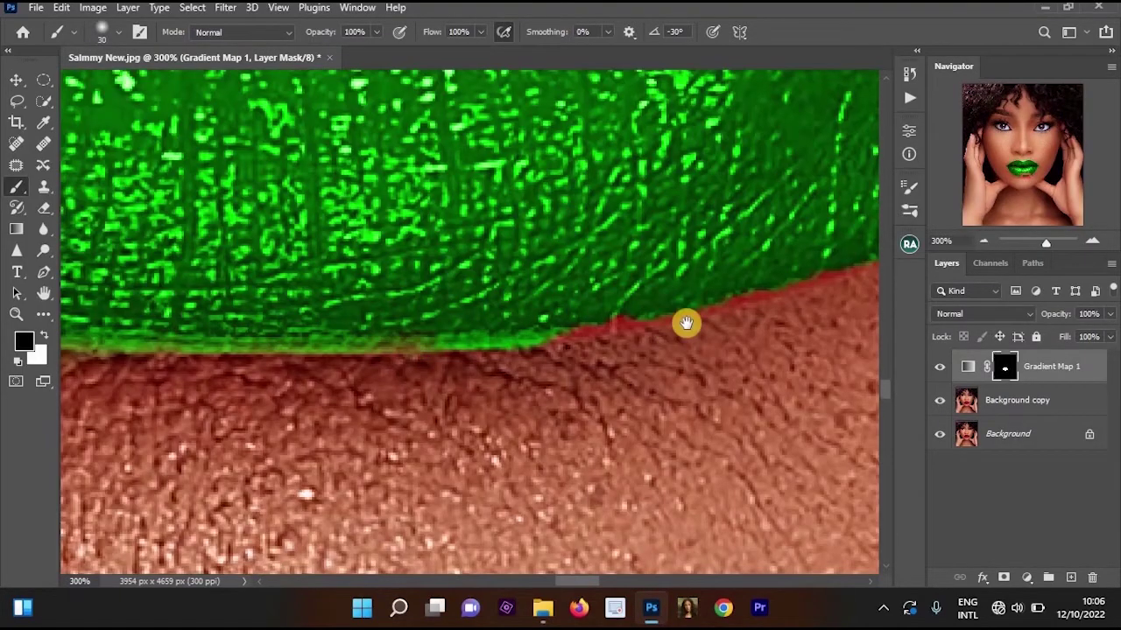
mouse_move(686, 323)
left_mouse_down()
mouse_move(667, 282)
mouse_move(724, 292)
mouse_move(556, 321)
mouse_move(517, 299)
left_mouse_up()
left_click(517, 299)
key("x")
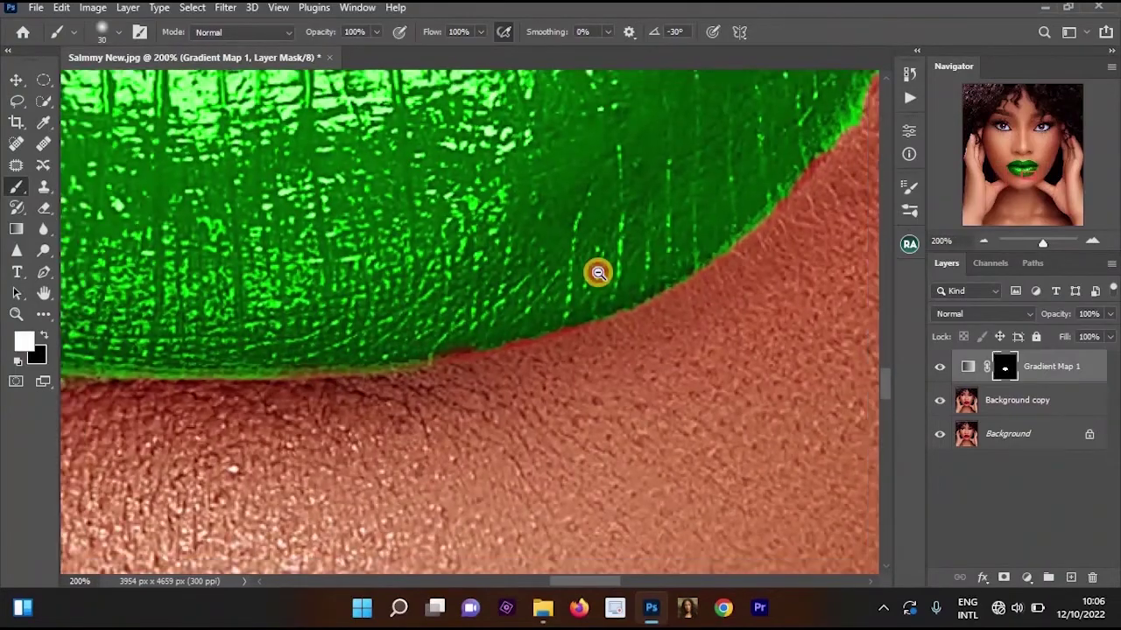
View the whole mouth and compare the refined lips with and without the Gradient Map 1 layer.
left_click(598, 273, "alt")
left_click(598, 274, "alt")
left_click(598, 274, "alt")
left_click_drag(616, 322, 641, 419)
left_click(641, 419, "alt")
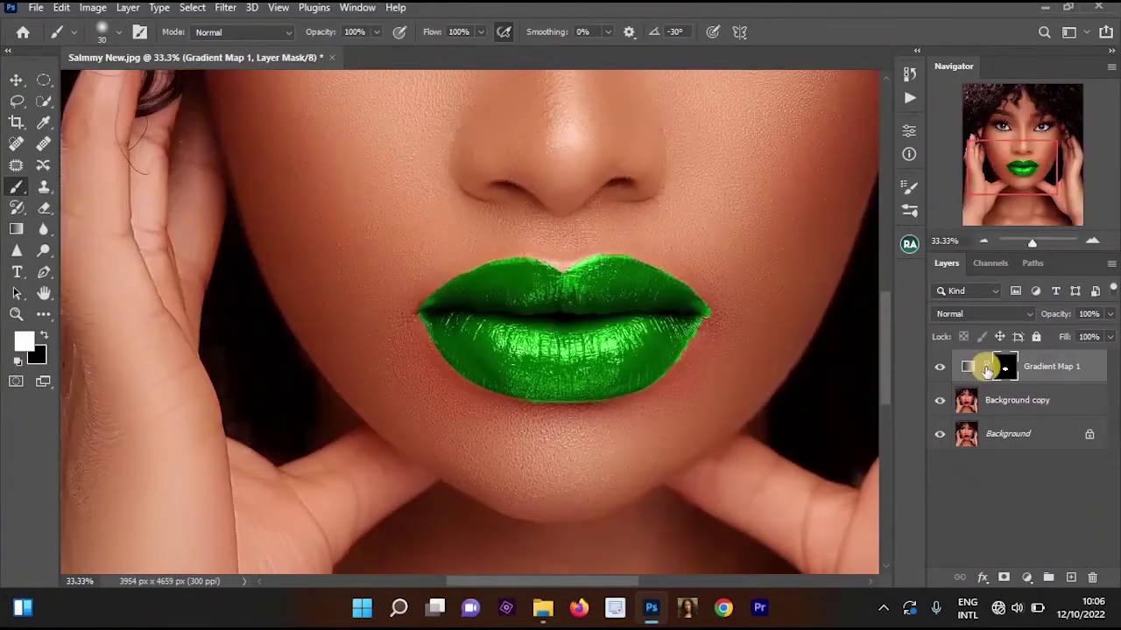
left_click(940, 367)
left_click(940, 367)
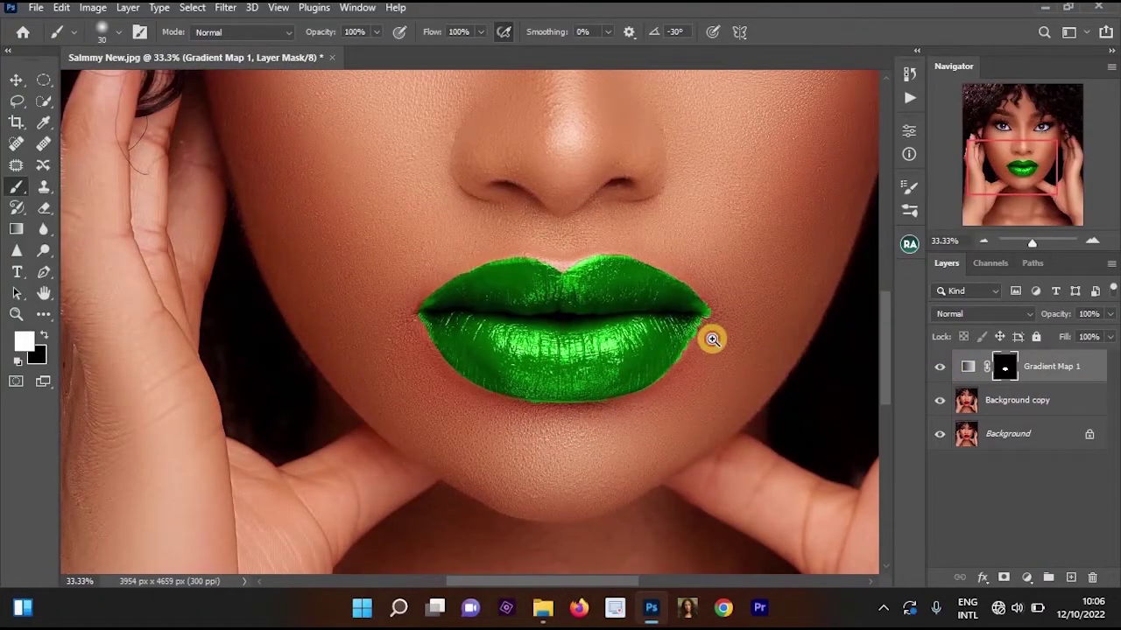
Paint black on the mask to trim the ragged green edge around the mouth corner on the image's right side.
left_click(714, 329, "ctrl")
left_click_drag(656, 275, 611, 237)
left_click(610, 237, "ctrl")
left_click(668, 243)
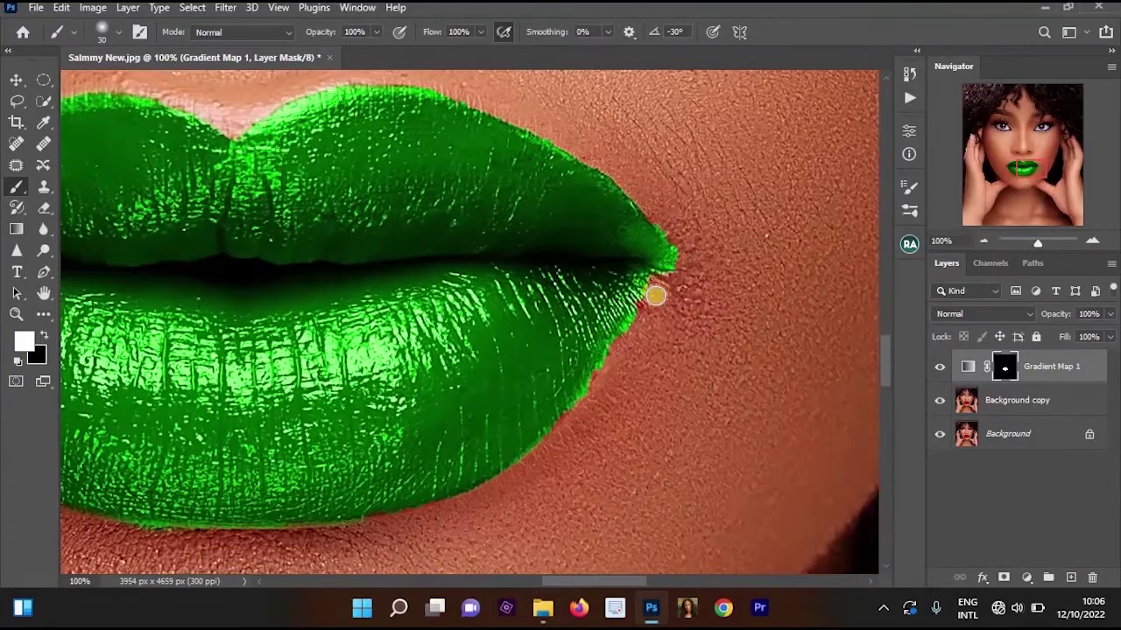
key("x")
mouse_move(603, 387)
left_mouse_down()
mouse_move(668, 276)
mouse_move(669, 239)
mouse_move(529, 130)
left_mouse_up()
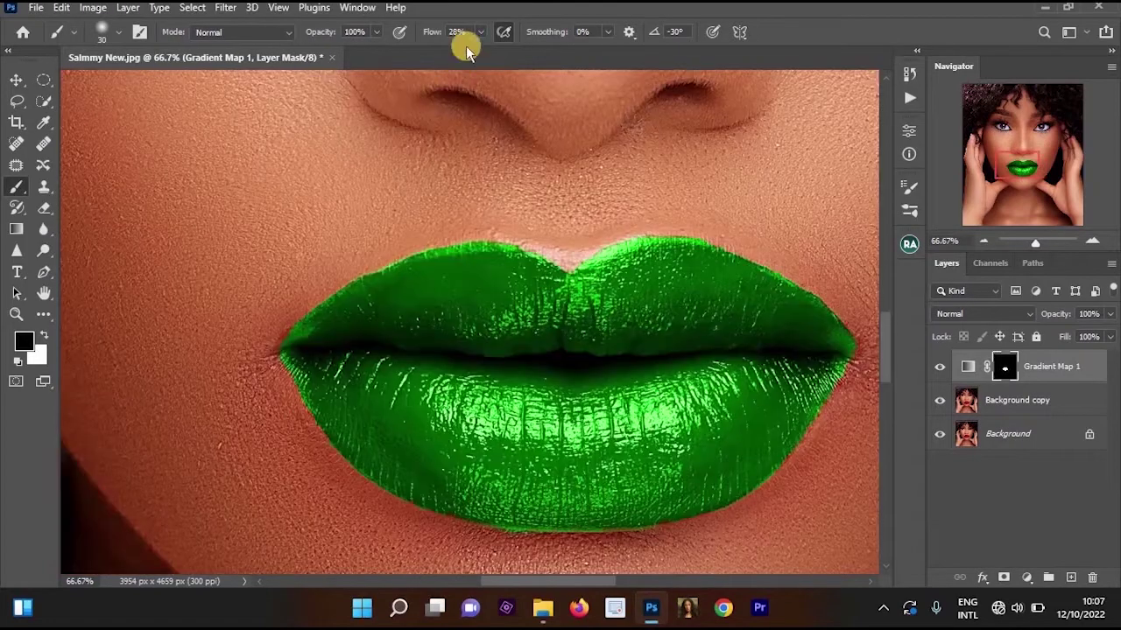
Lower the brush flow to 13% and paint black on the mask along the upper lip's outline on the image's left side.
left_click_drag(470, 48, 467, 47)
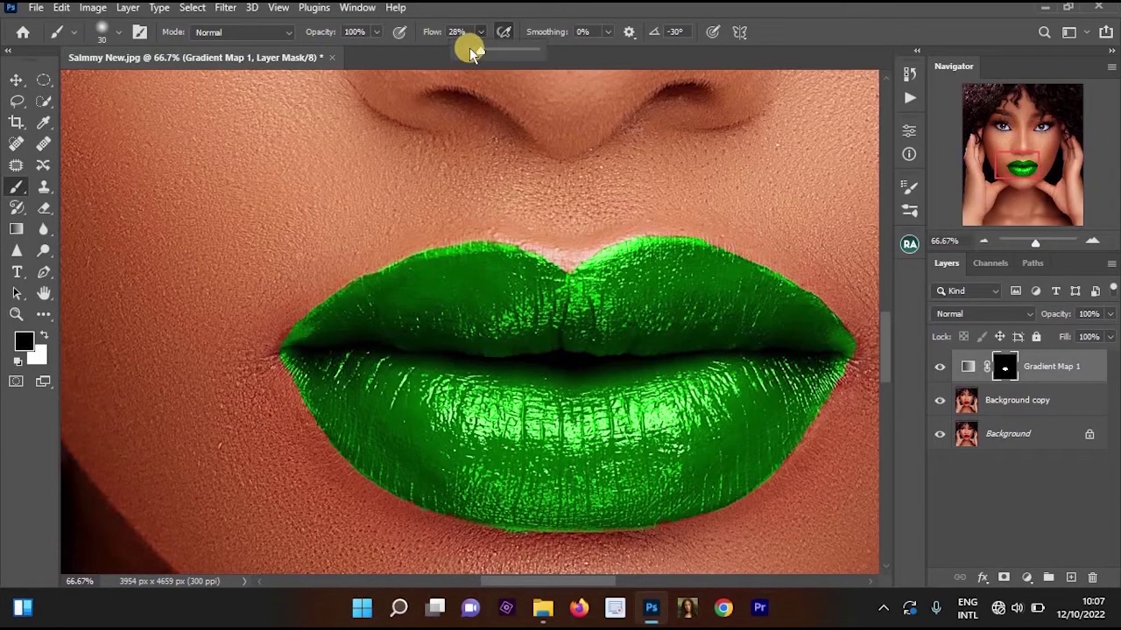
scroll(333, 317, "up", 1)
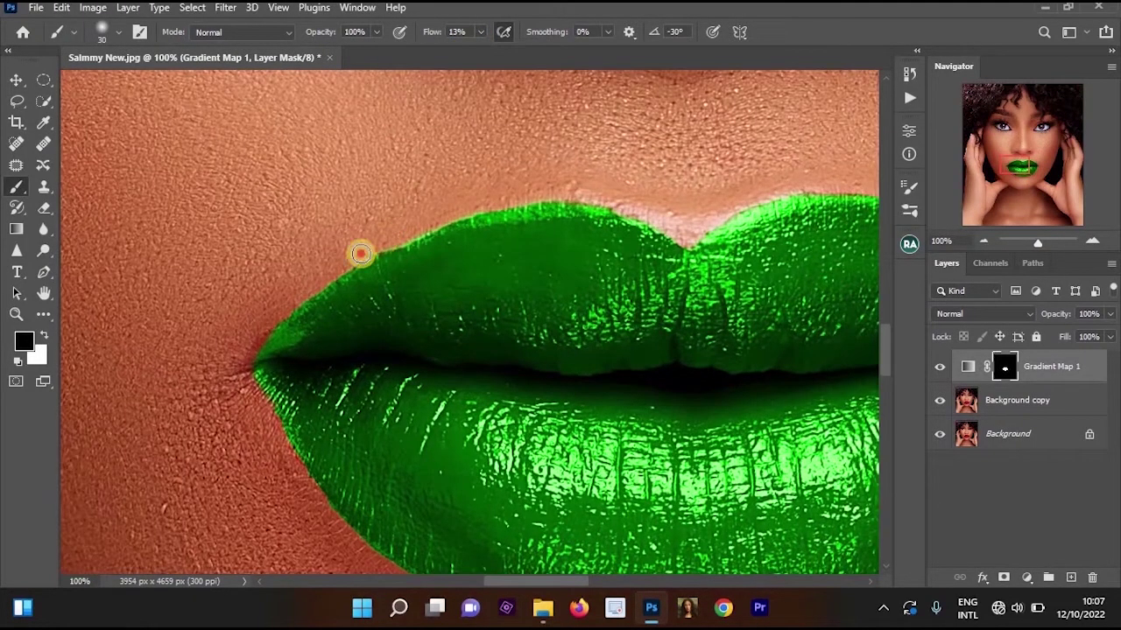
mouse_move(351, 260)
left_mouse_down()
mouse_move(323, 289)
mouse_move(375, 247)
mouse_move(258, 352)
mouse_move(337, 266)
mouse_move(229, 359)
mouse_move(263, 316)
mouse_move(380, 240)
mouse_move(265, 337)
mouse_move(468, 230)
mouse_move(445, 228)
mouse_move(466, 215)
mouse_move(565, 193)
left_mouse_up()
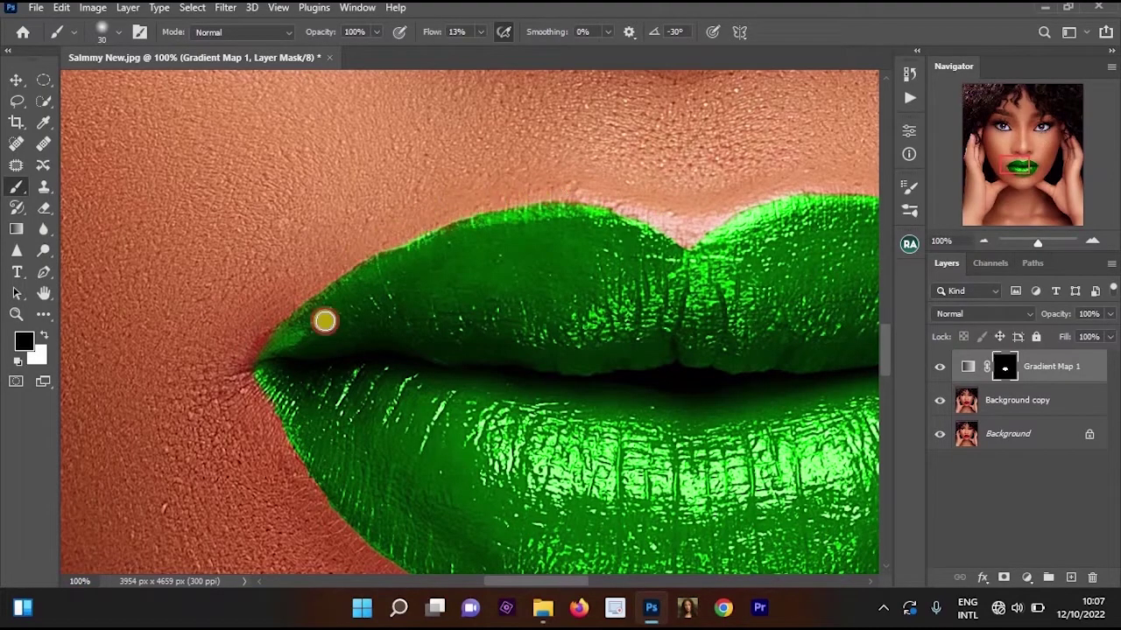
left_click_drag(256, 280, 253, 121)
Compare the face with and without the Gradient Map 1 layer.
mouse_move(272, 253)
left_mouse_down()
mouse_move(245, 220)
mouse_move(324, 312)
mouse_move(328, 326)
mouse_move(308, 341)
mouse_move(230, 201)
left_mouse_up()
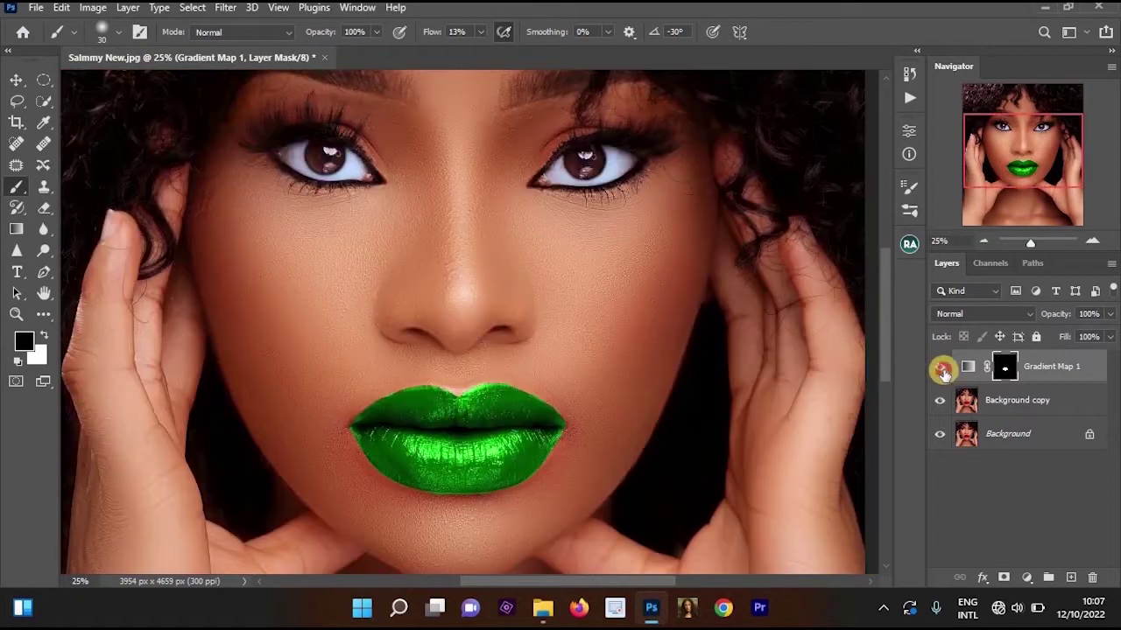
left_click(941, 368)
left_click(941, 369)
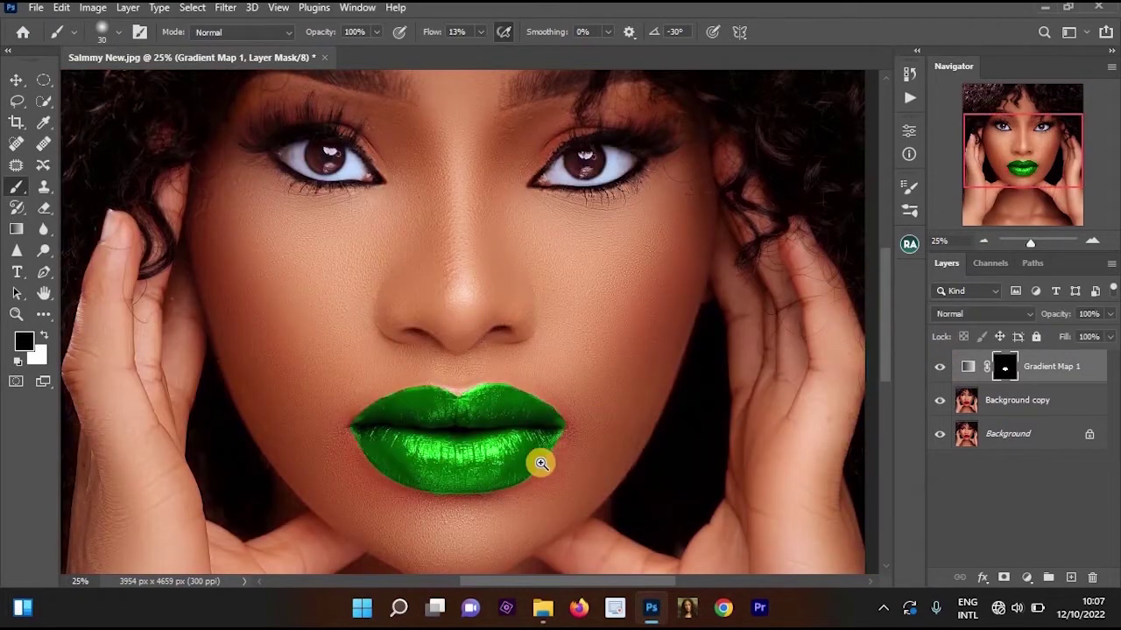
Reduce the Gradient Map 1 layer's opacity to 85%.
left_click_drag(545, 466, 585, 408)
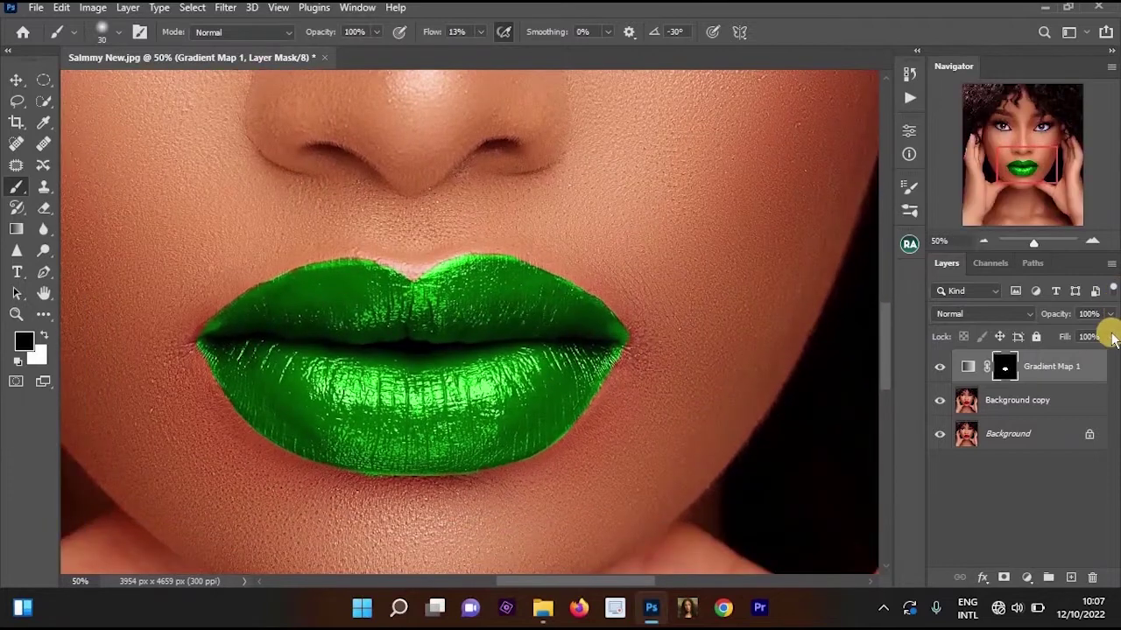
left_click(1108, 314)
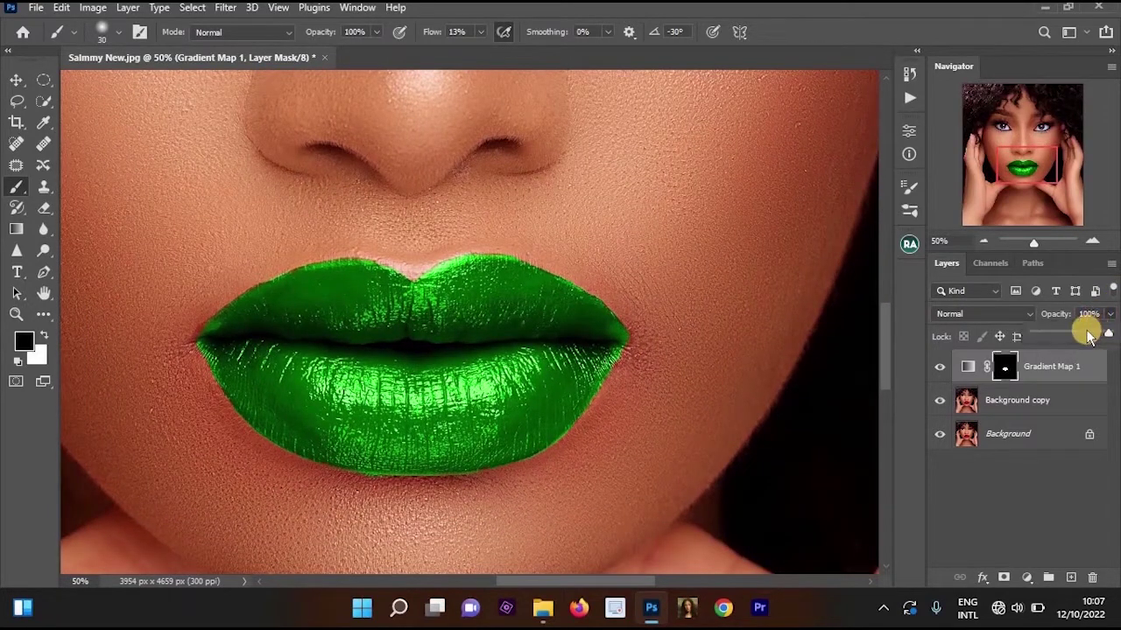
left_click_drag(1093, 333, 1091, 334)
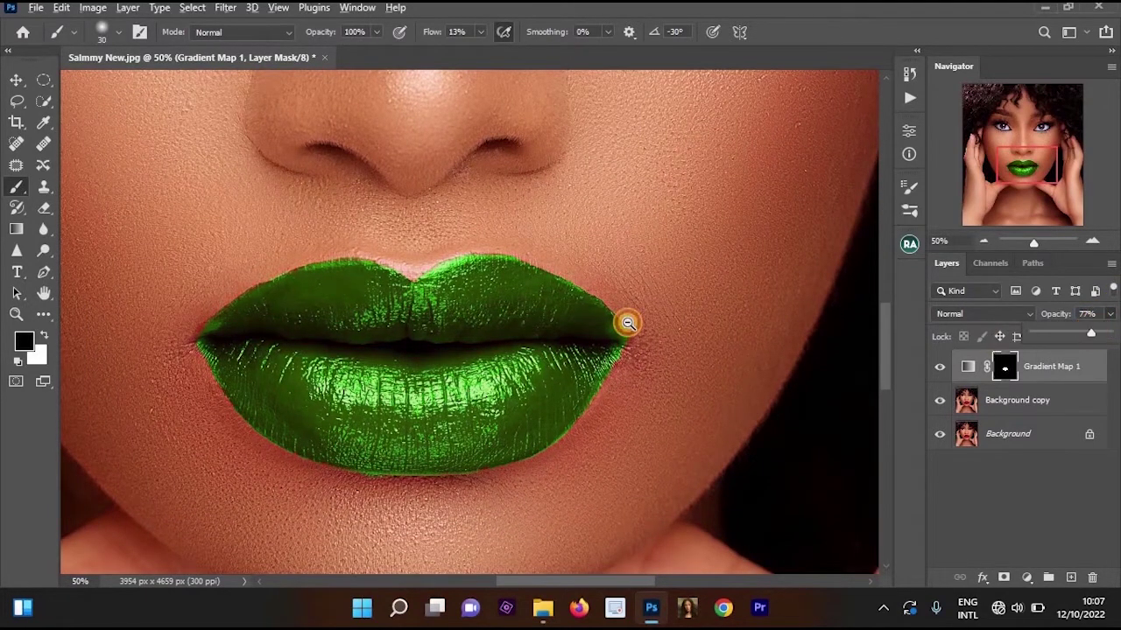
scroll(627, 323, "down", 3)
scroll(634, 317, "up", 1)
scroll(632, 317, "up", 2)
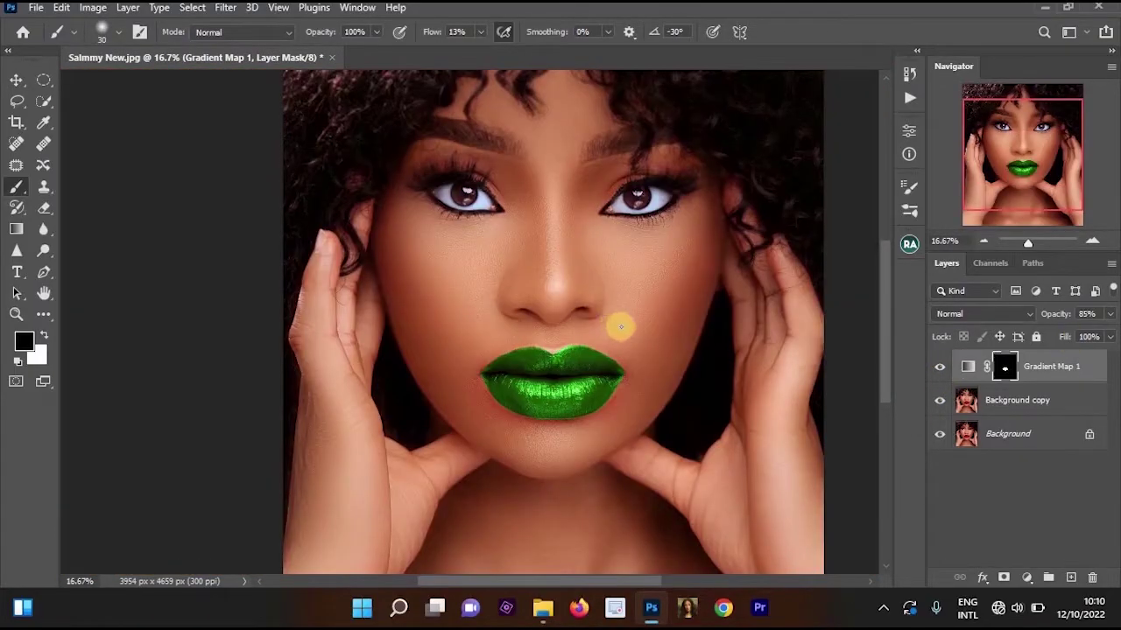
Hide the Gradient Map 1 layer to bring back the original red lips.
left_click(632, 312)
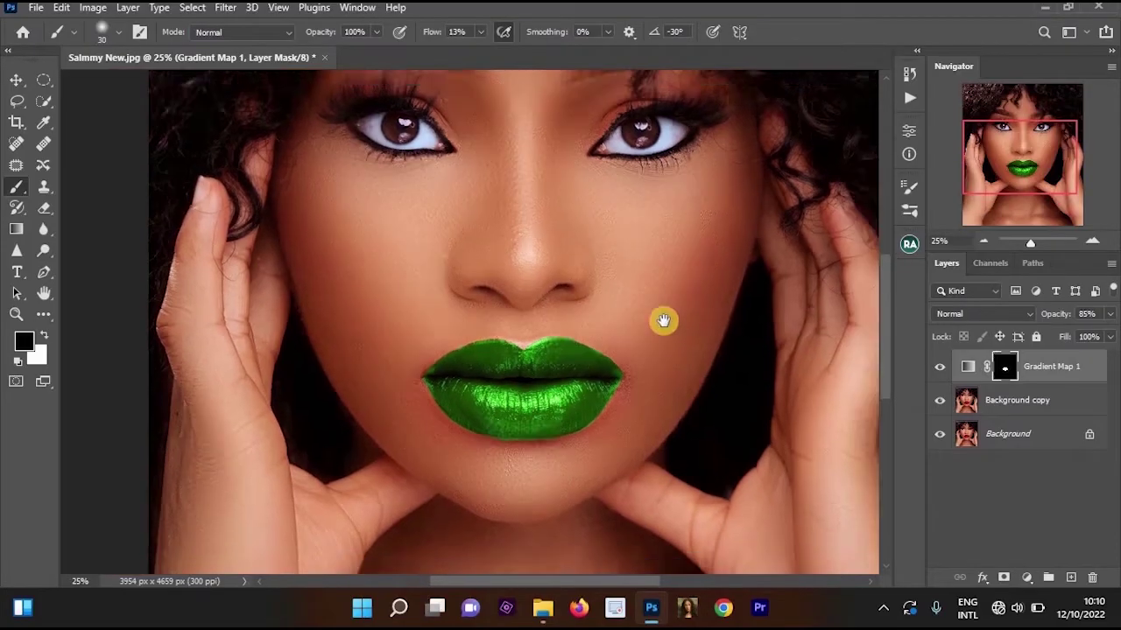
left_click(660, 320, "alt")
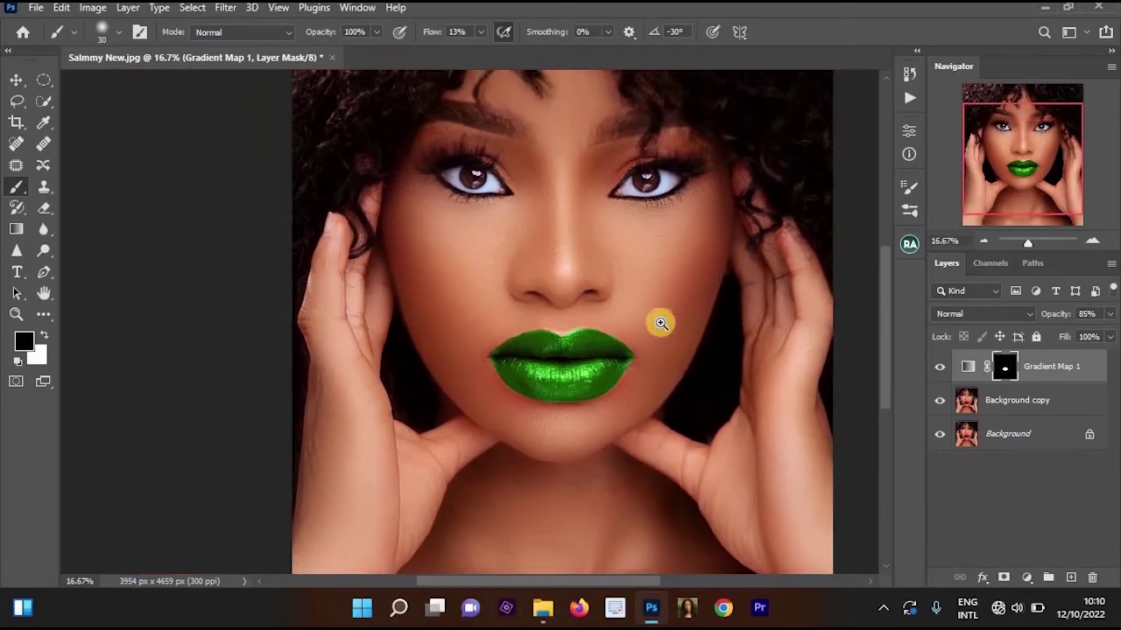
left_click(660, 322)
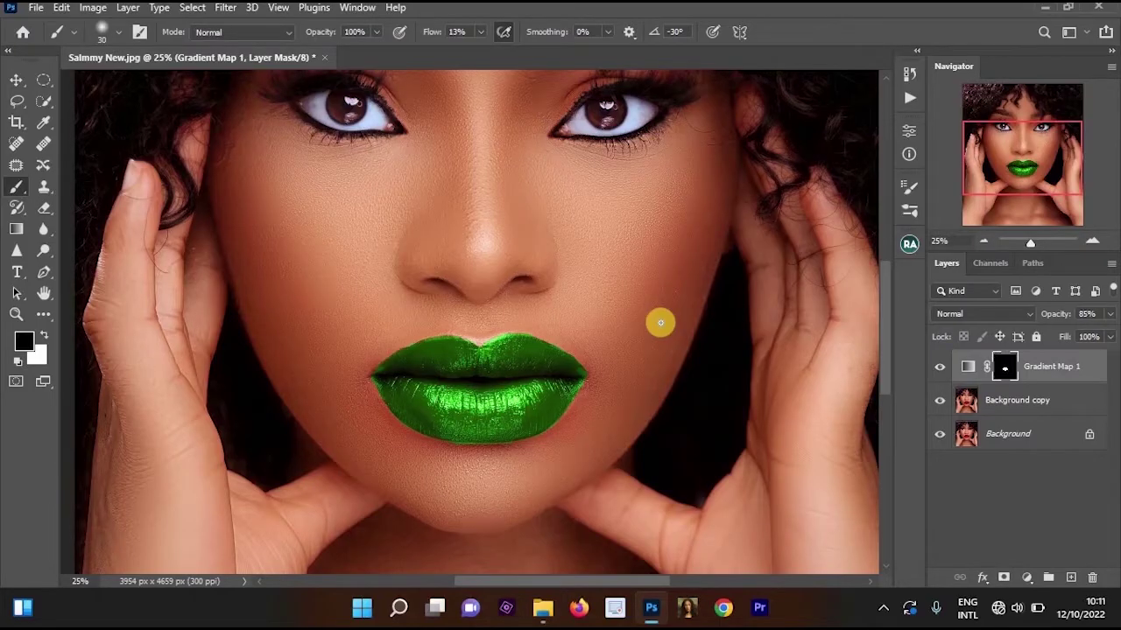
left_click(607, 291)
left_click_drag(723, 333, 703, 306)
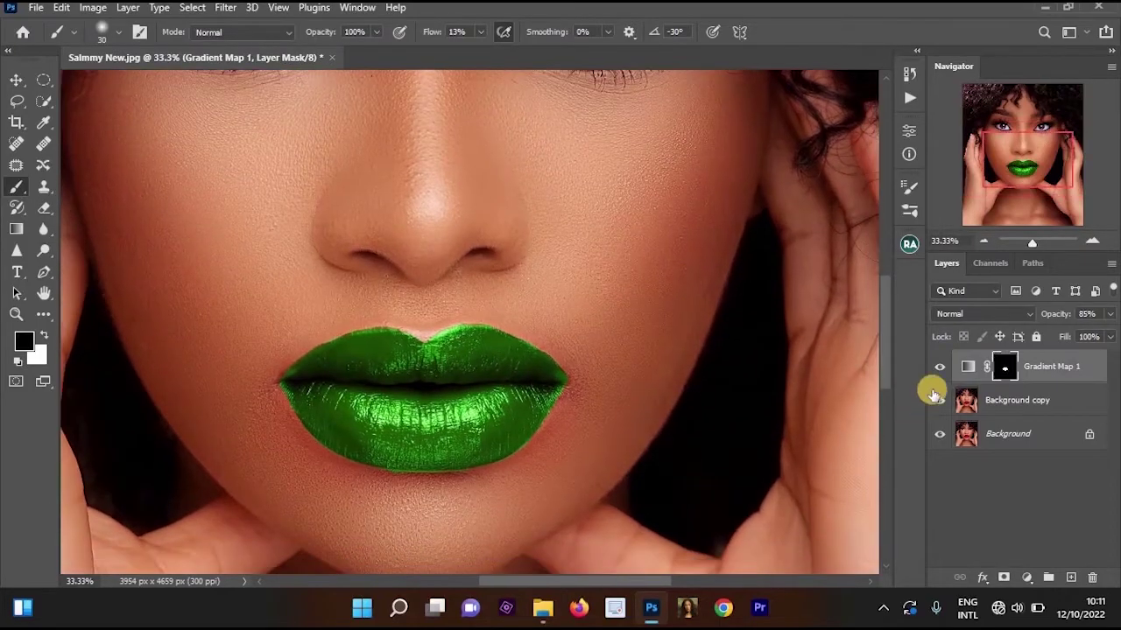
left_click(940, 367)
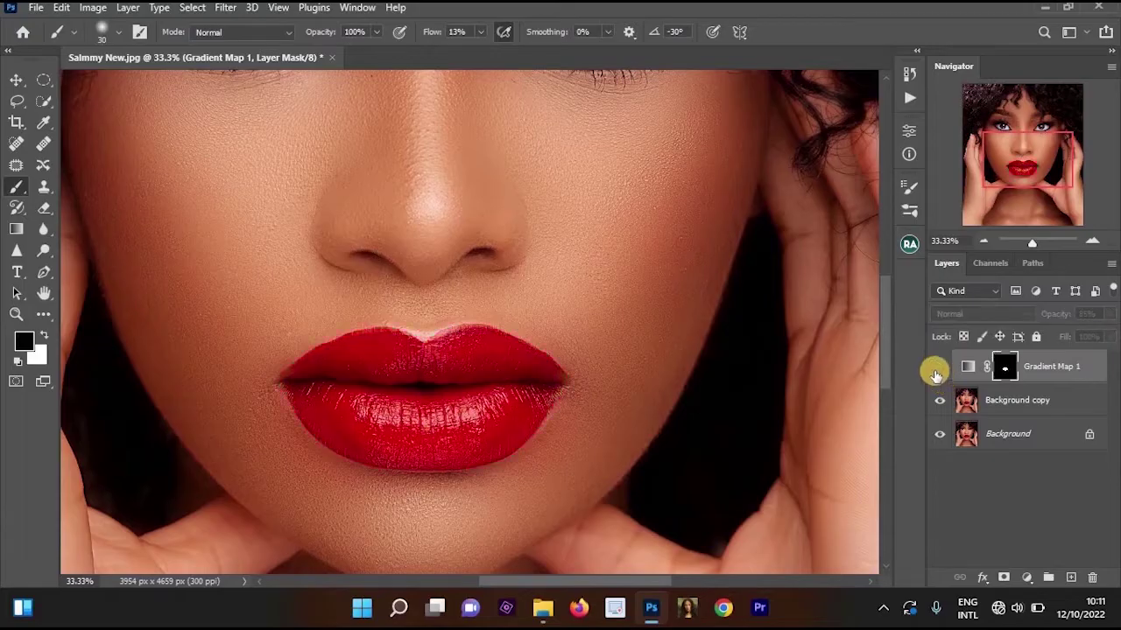
left_click(630, 260, "alt")
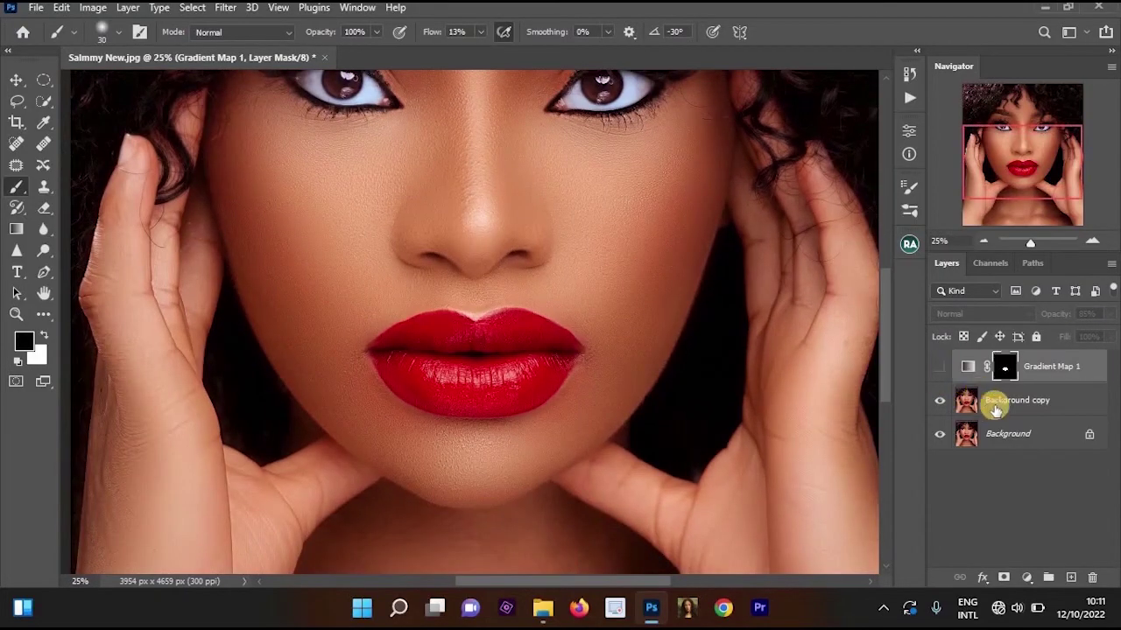
Make a Quick Selection of the upper and lower lips on the Background copy layer.
left_click(998, 405)
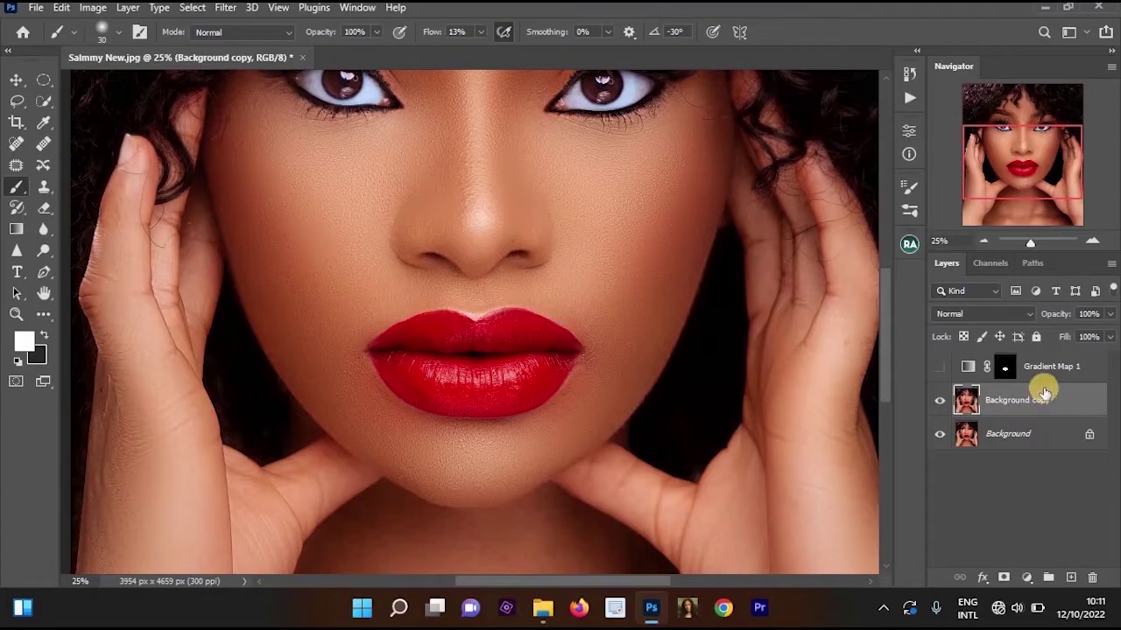
left_click(524, 343, "ctrl")
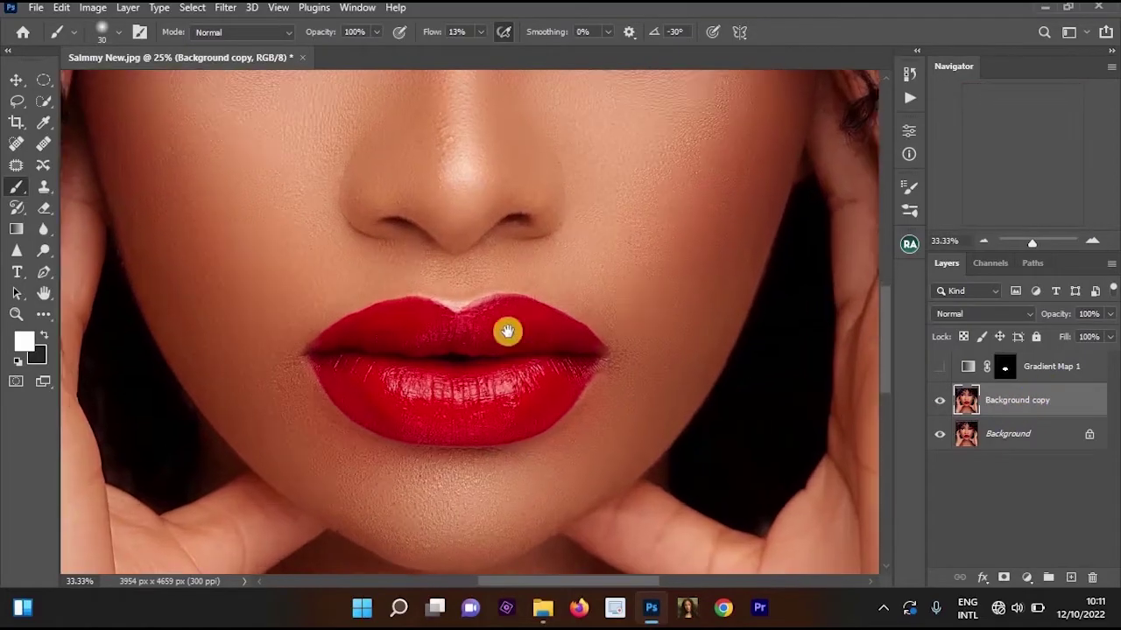
left_click(475, 285, "ctrl")
mouse_move(508, 333)
left_mouse_down()
mouse_move(490, 251)
mouse_move(563, 274)
left_mouse_up()
left_click(503, 365, "ctrl")
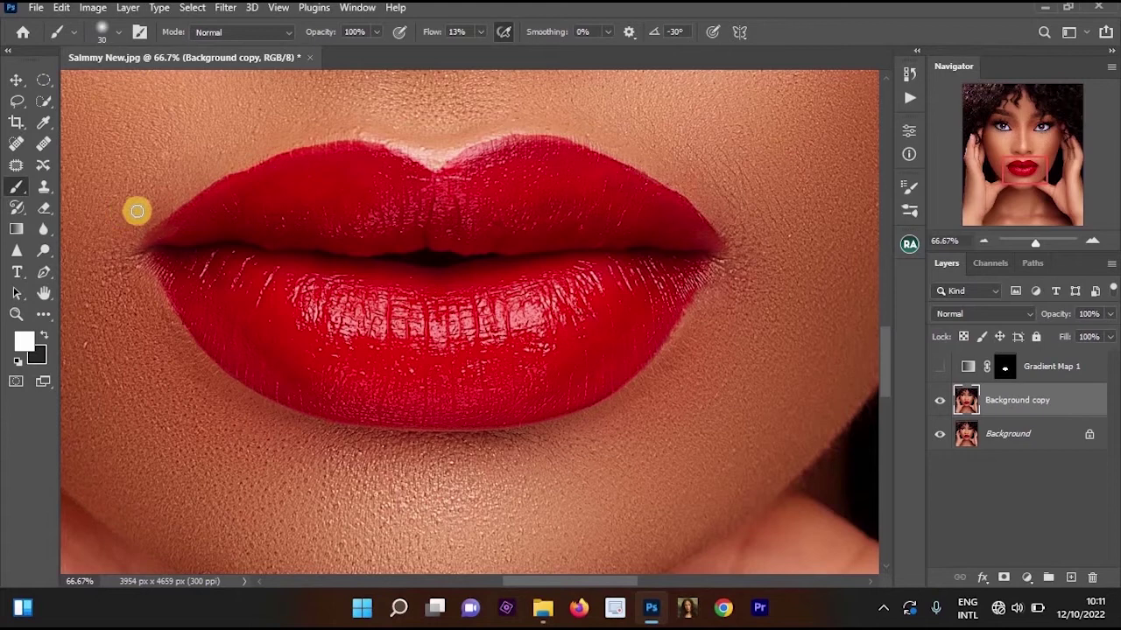
left_click(46, 103)
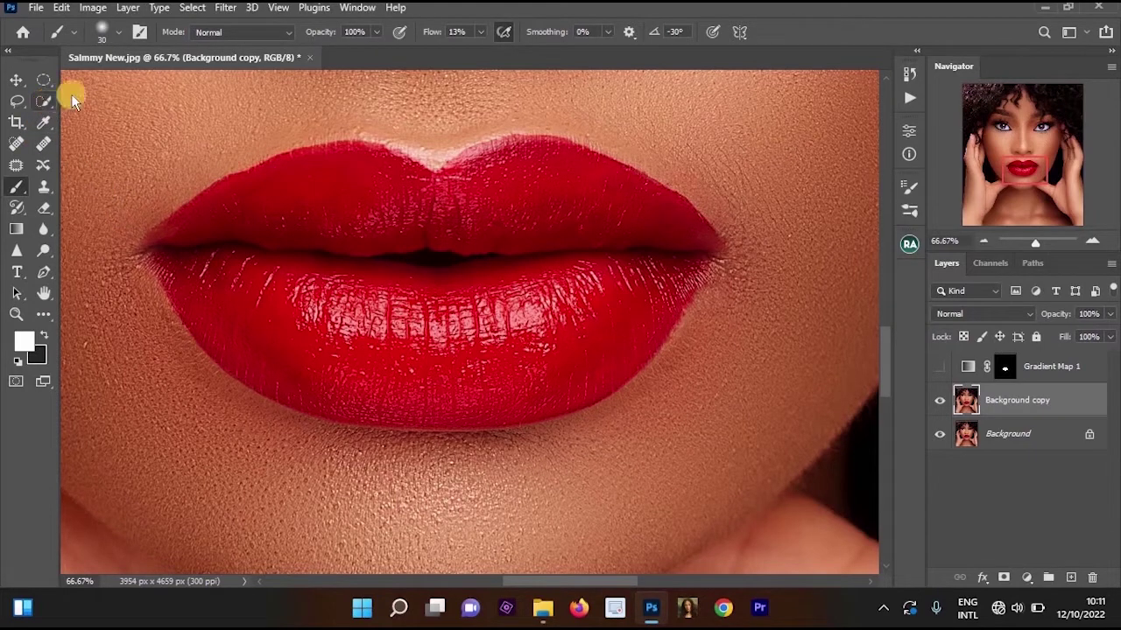
mouse_move(294, 225)
left_mouse_down()
mouse_move(352, 196)
mouse_move(540, 211)
mouse_move(538, 170)
mouse_move(490, 155)
mouse_move(465, 180)
mouse_move(570, 236)
left_mouse_up()
mouse_move(628, 292)
left_mouse_down()
mouse_move(529, 362)
mouse_move(164, 294)
mouse_move(156, 266)
mouse_move(620, 268)
left_mouse_up()
scroll(543, 219, "up", 1)
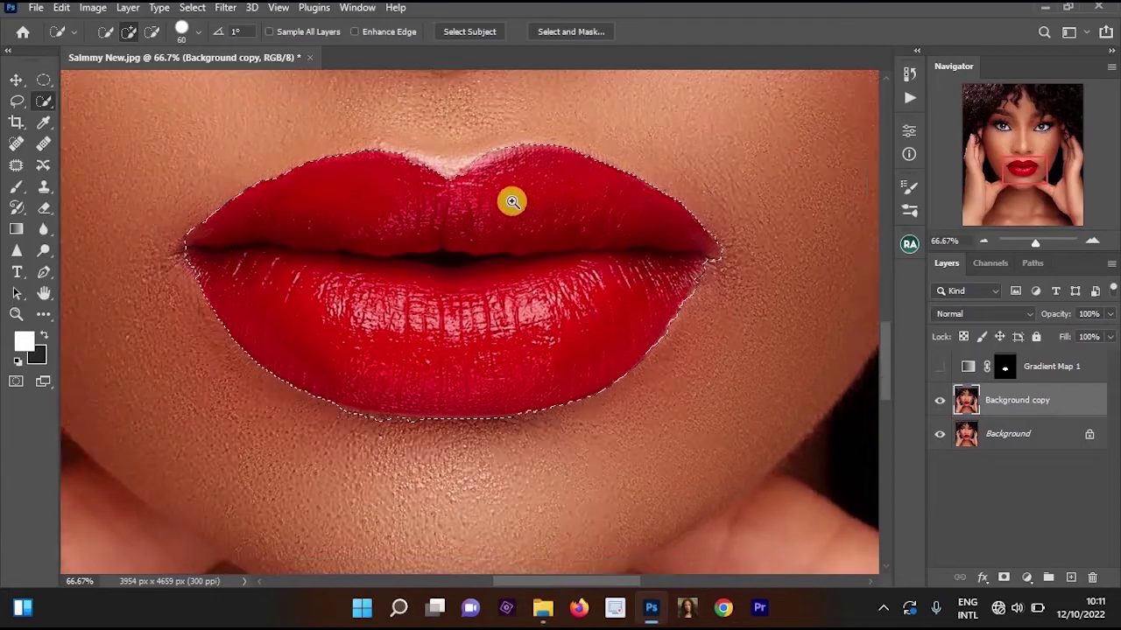
Refine the lip selection by adding the missing area at the cupid's bow and subtracting skin at the mouth corner on the image's right side.
scroll(504, 193, "down", 1)
scroll(496, 190, "up", 1)
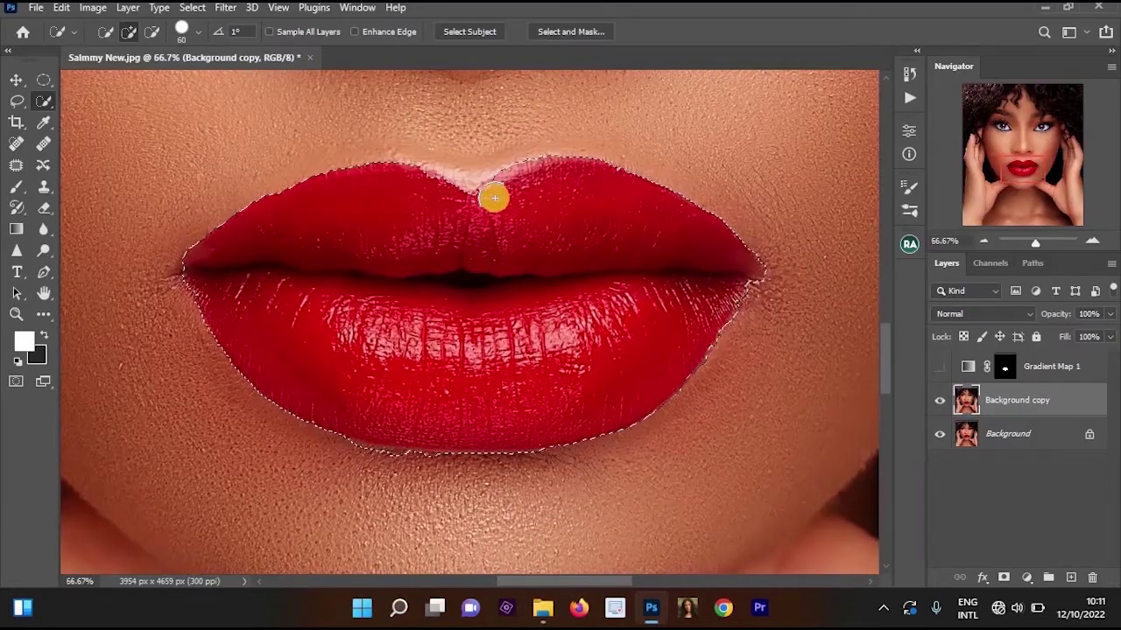
left_click(428, 191)
left_click(436, 197)
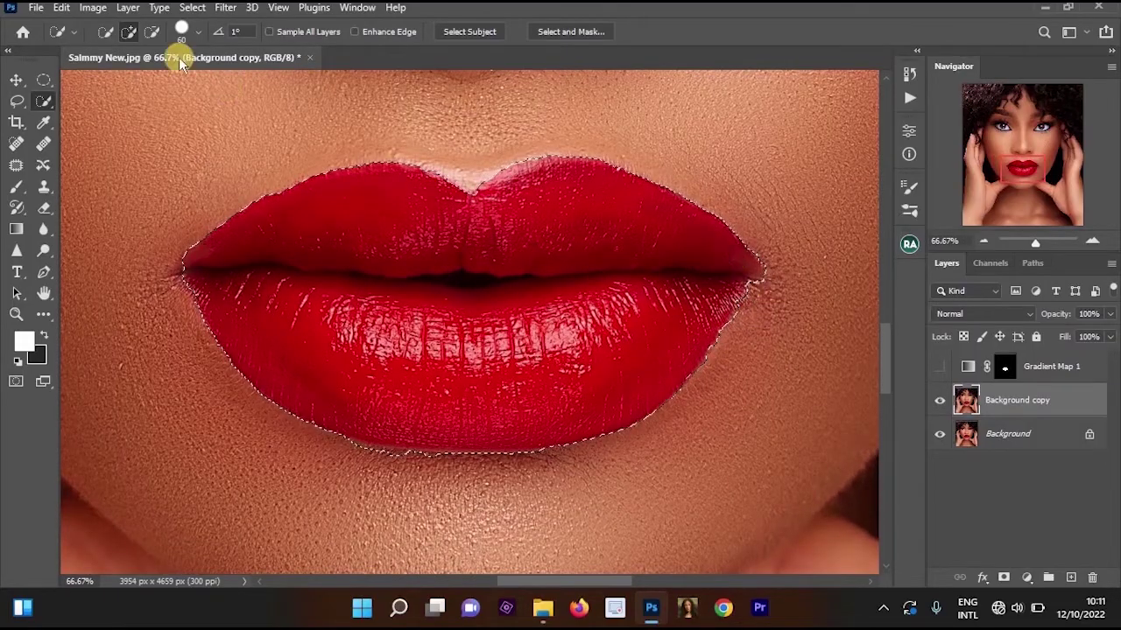
left_click(151, 31)
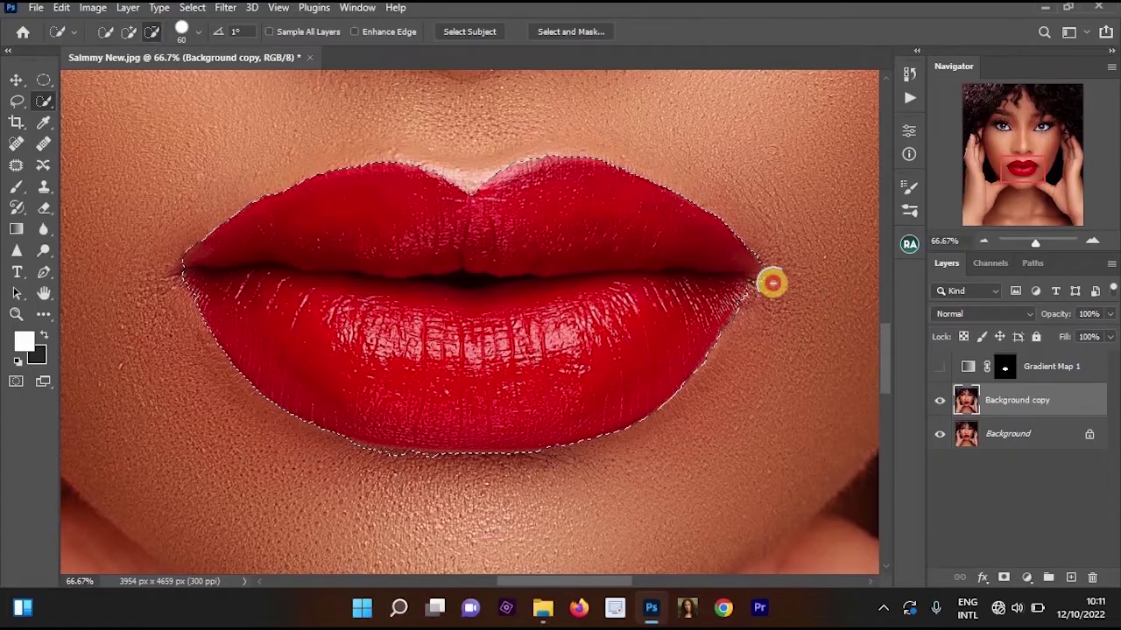
scroll(471, 444, "down", 1)
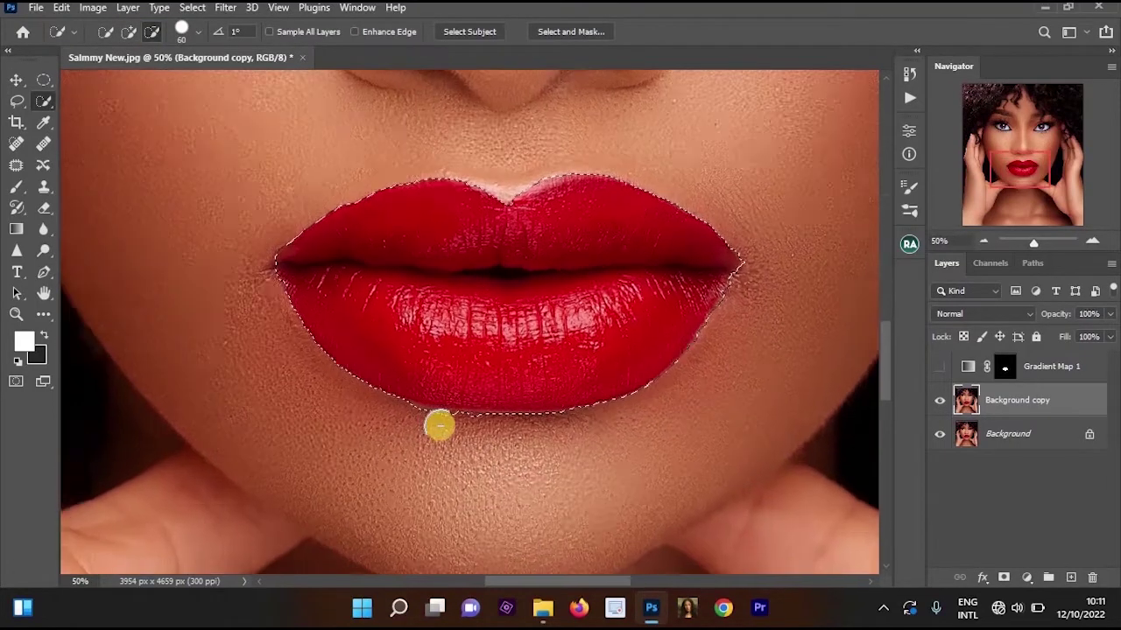
scroll(438, 426, "up", 1)
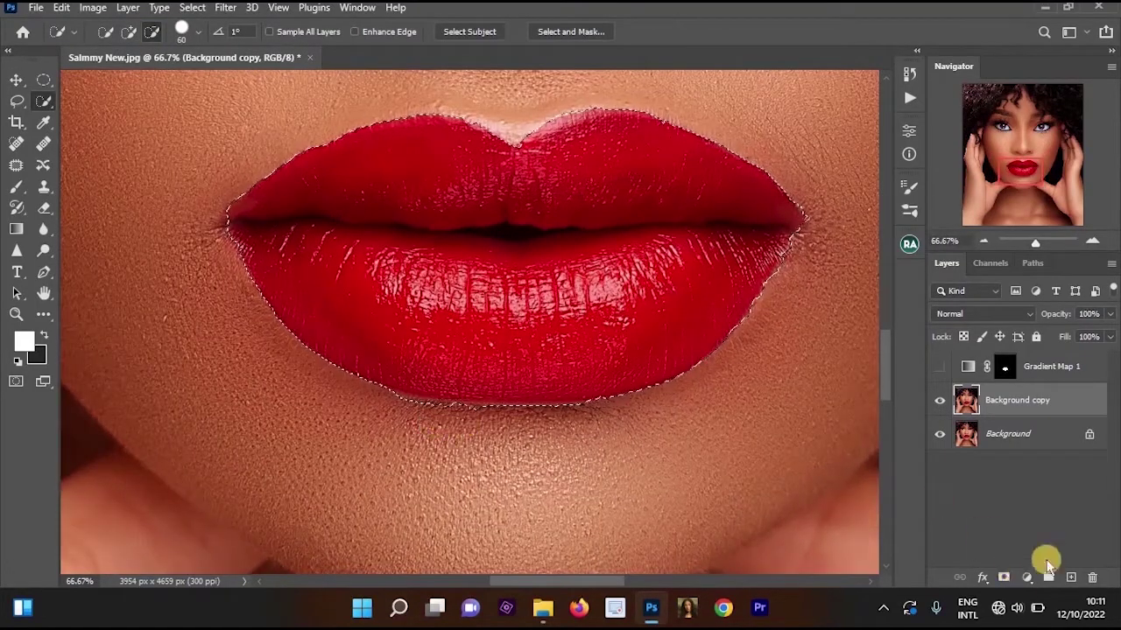
Add a Hue/Saturation adjustment layer masked to the lip selection above Background copy.
left_click(1026, 577)
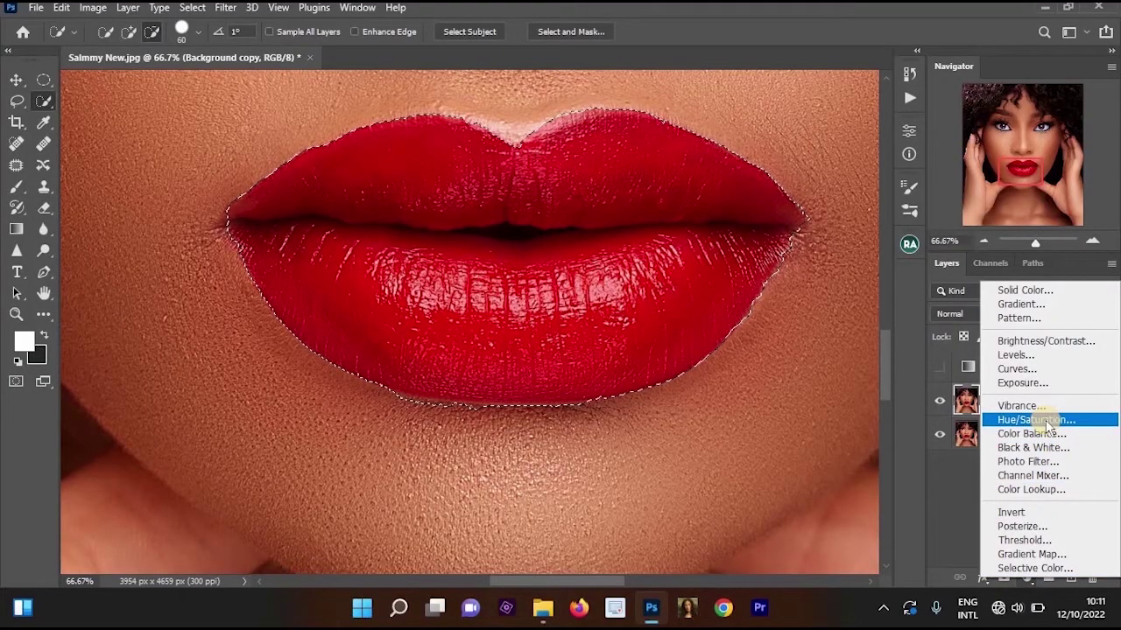
left_click(1046, 422)
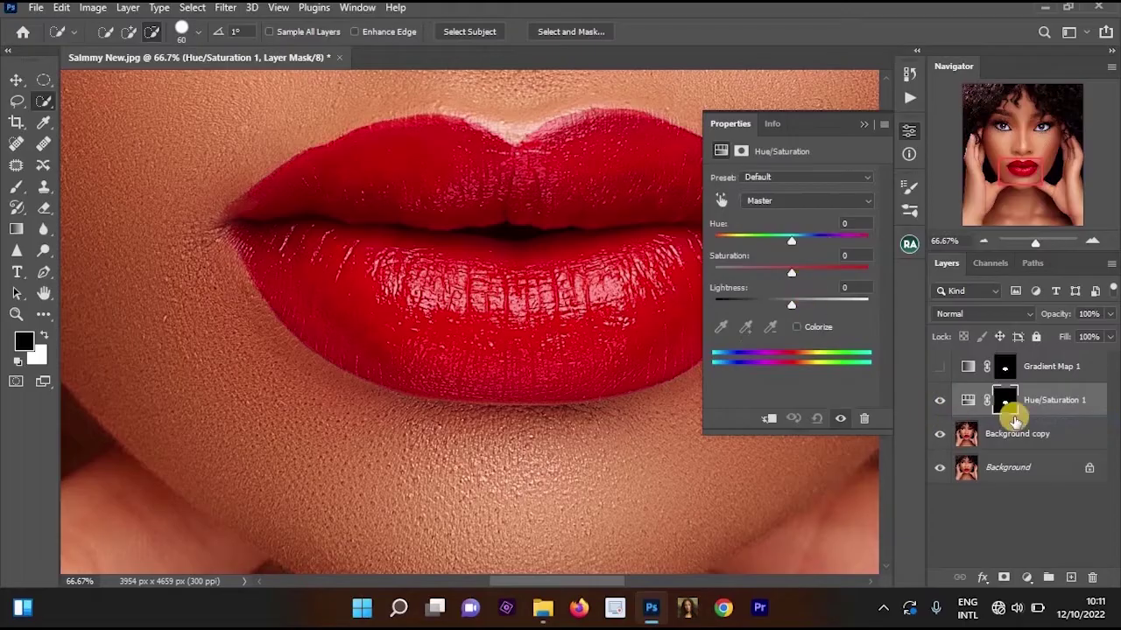
left_click_drag(537, 242, 500, 268)
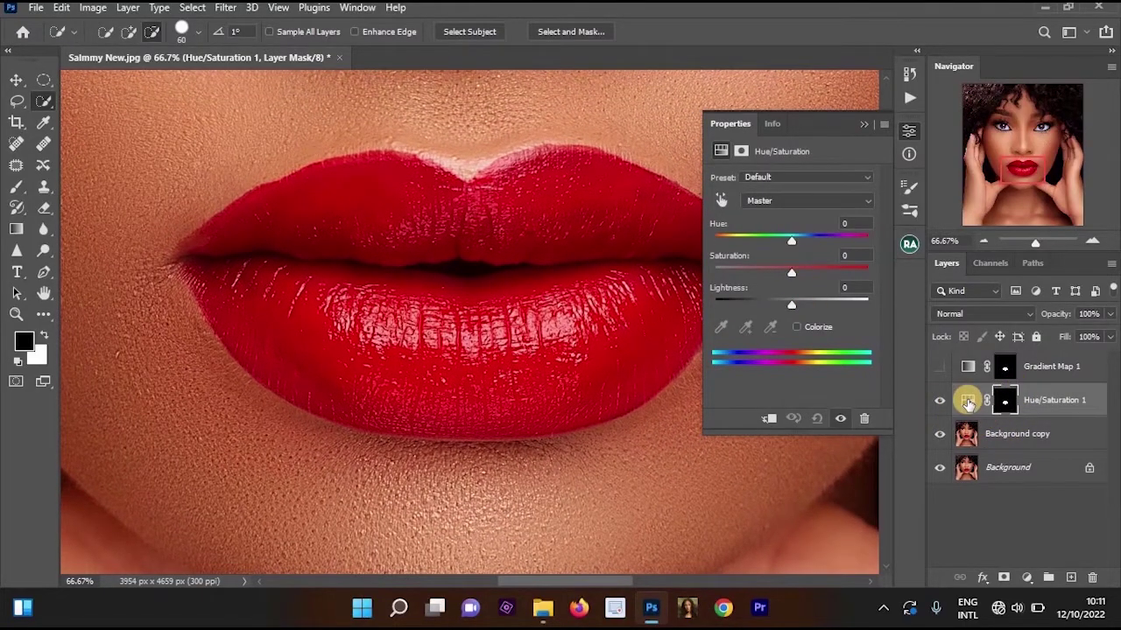
Set the Hue of the Hue/Saturation 1 adjustment to -36 to turn the lips magenta-purple.
left_click(968, 402)
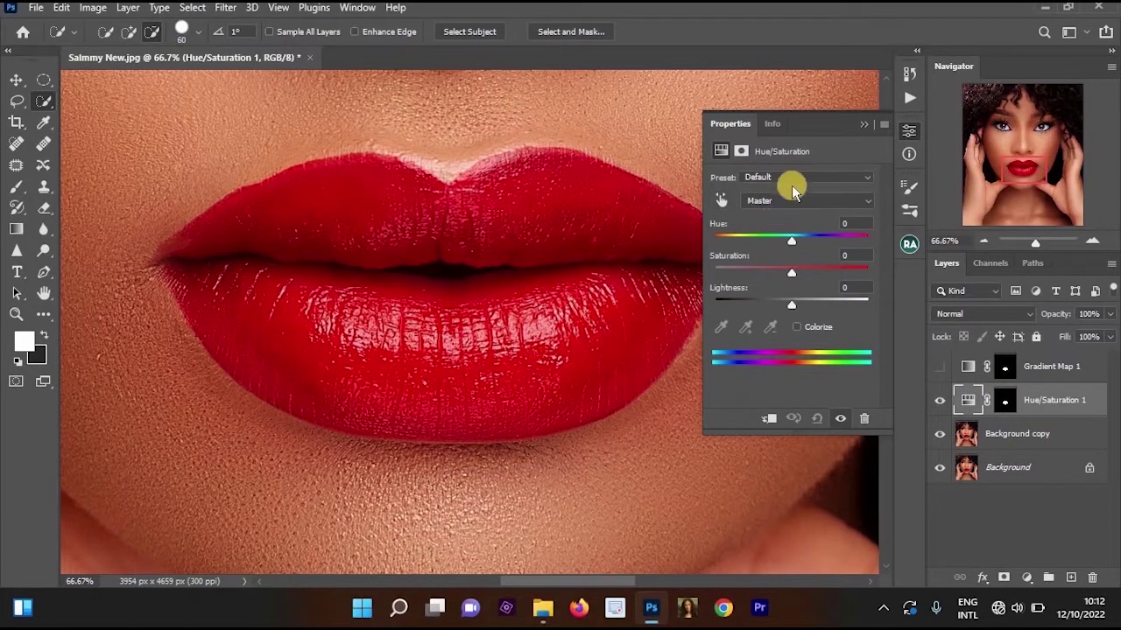
left_click(549, 291, "ctrl")
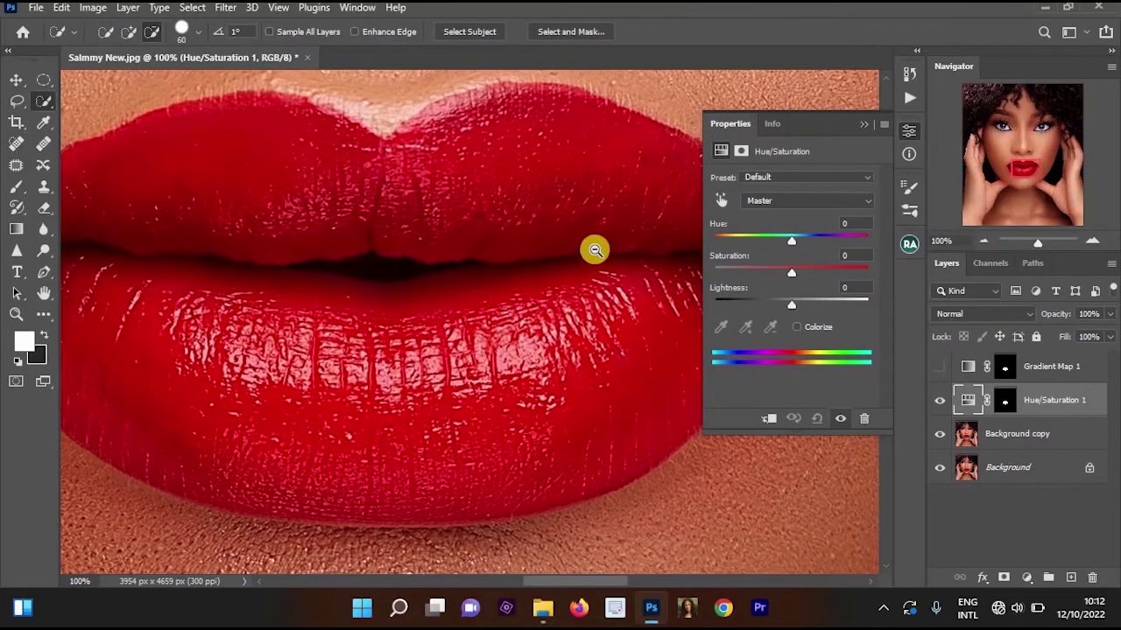
scroll(592, 248, "down", 1)
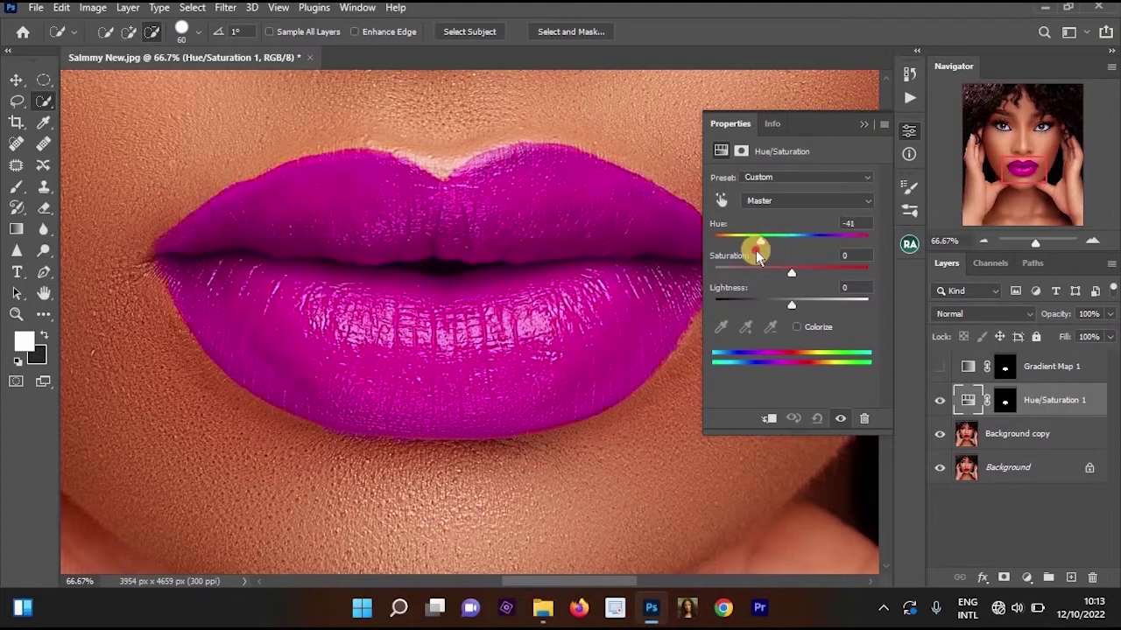
mouse_move(793, 252)
left_mouse_down()
mouse_move(814, 250)
mouse_move(788, 253)
mouse_move(788, 266)
left_mouse_up()
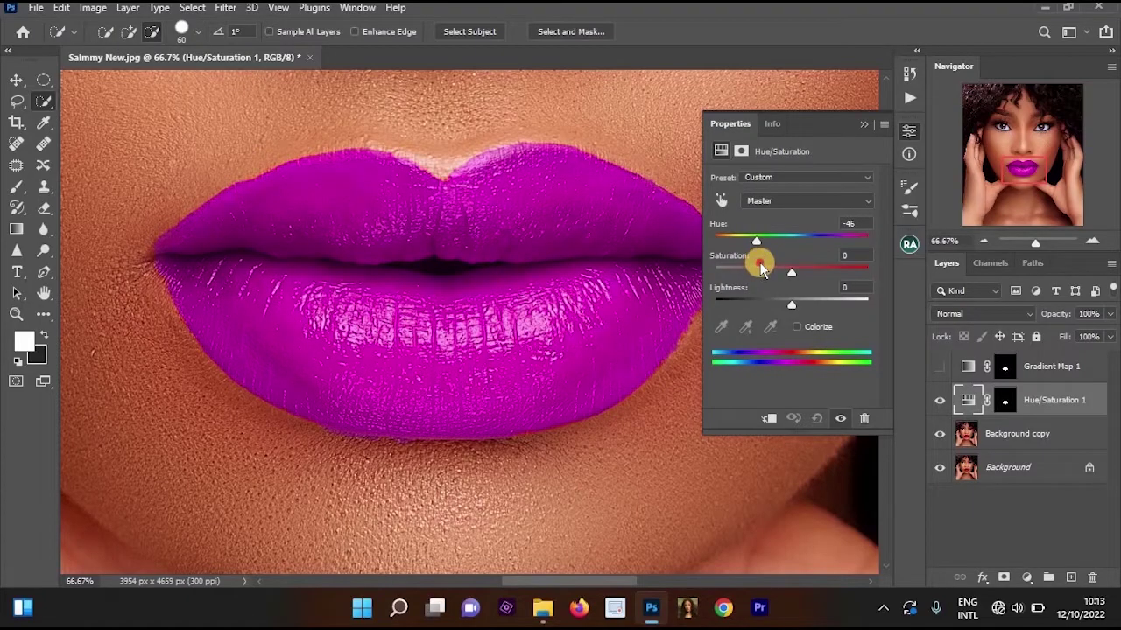
scroll(516, 285, "down", 4)
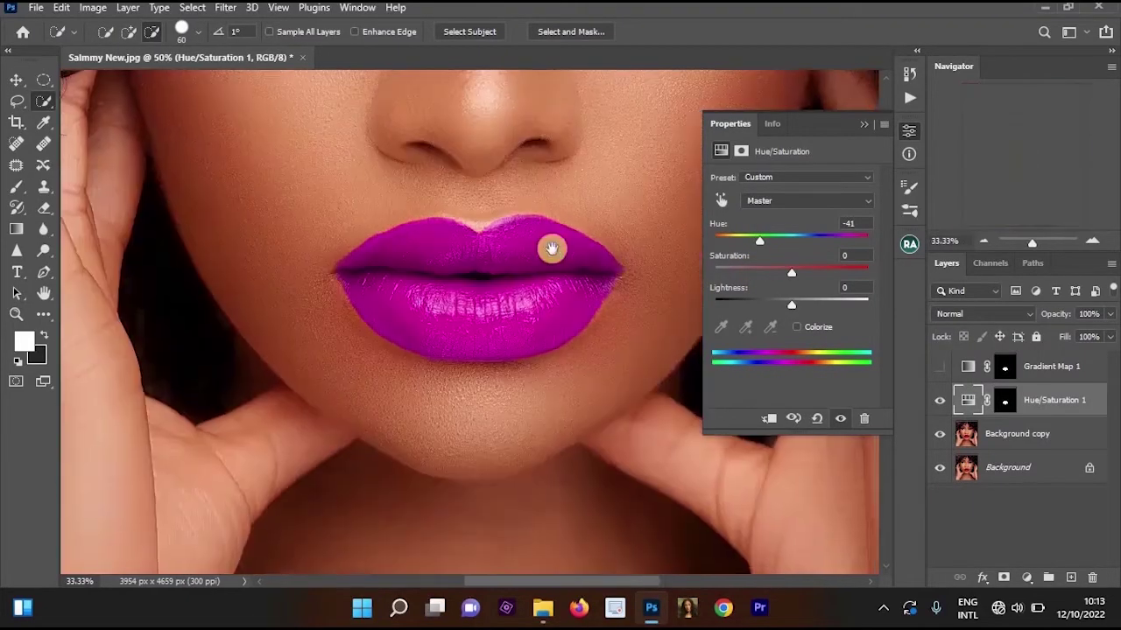
scroll(660, 265, "up", 1)
left_click(793, 287)
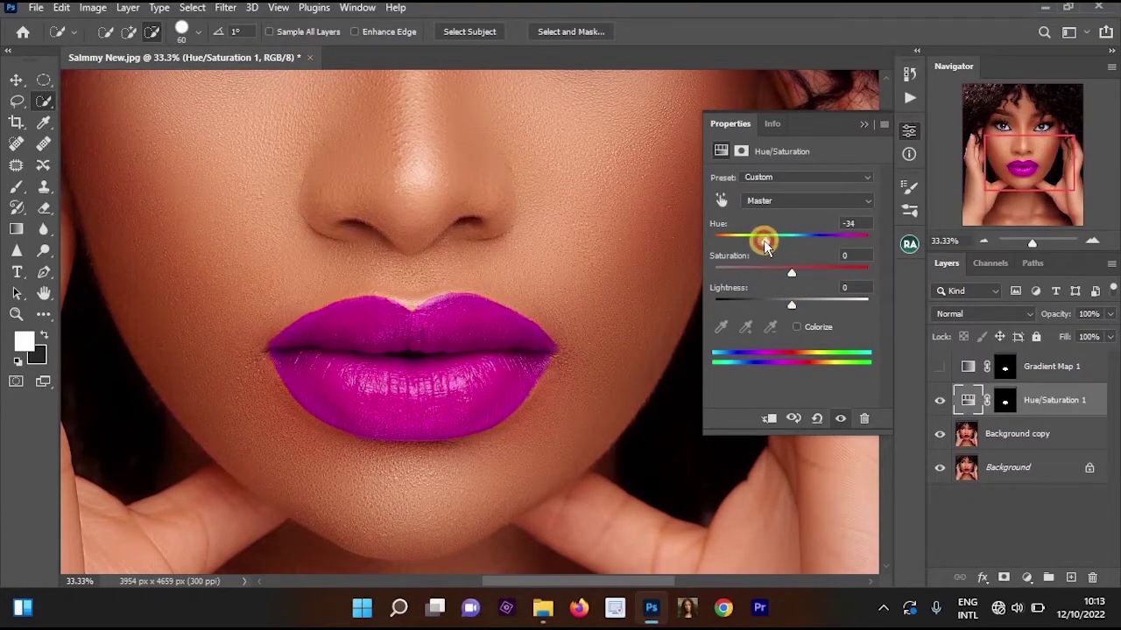
left_click(578, 371, "alt")
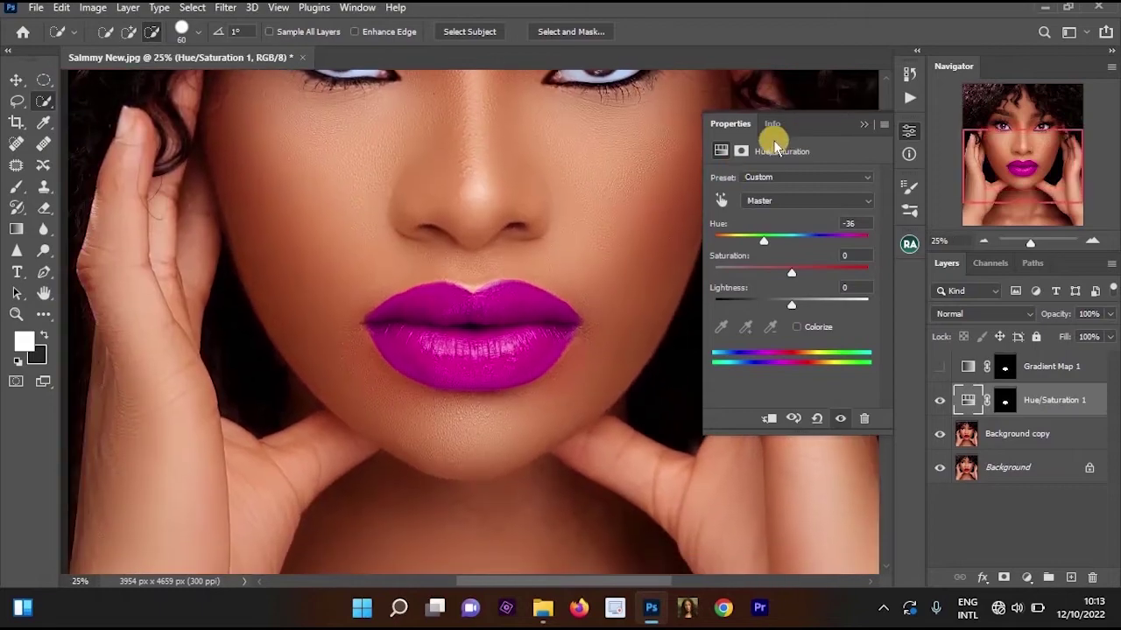
Compare the lips up close with the Hue/Saturation 1 adjustment layer hidden and shown.
left_click(862, 124)
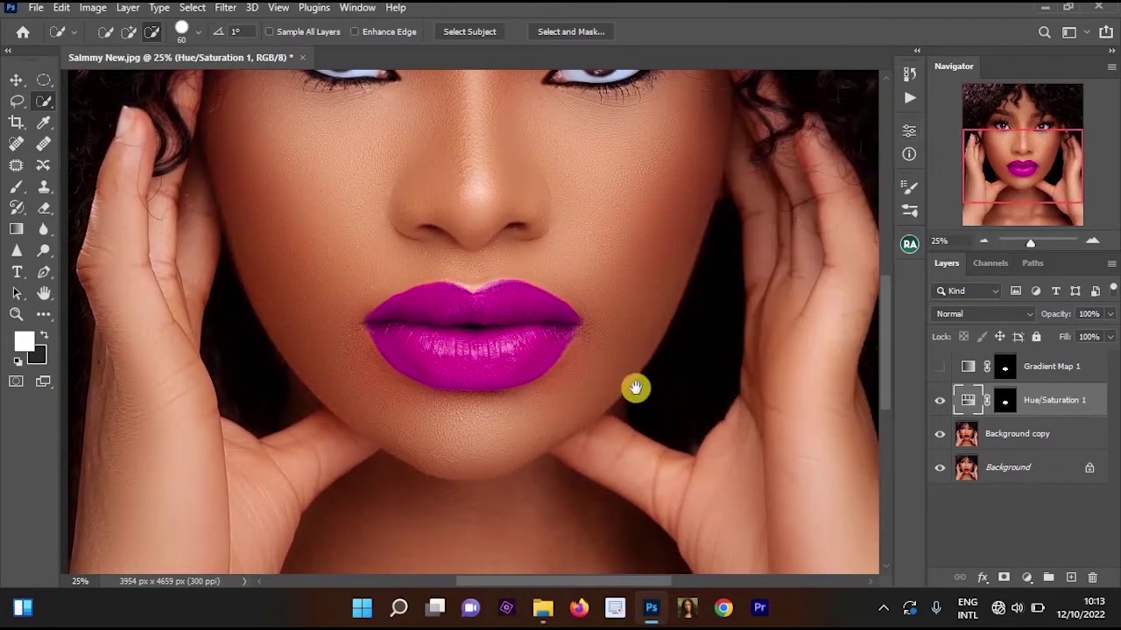
left_click_drag(476, 326, 557, 272)
key("ctrl+plus")
key("ctrl+plus")
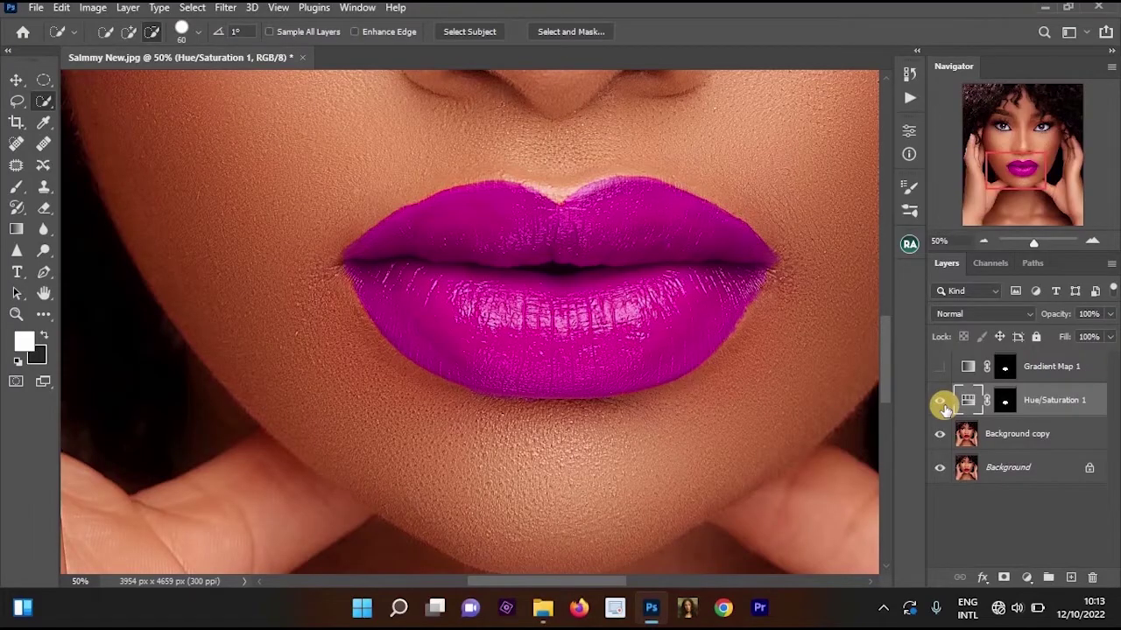
scroll(727, 306, "down", 1)
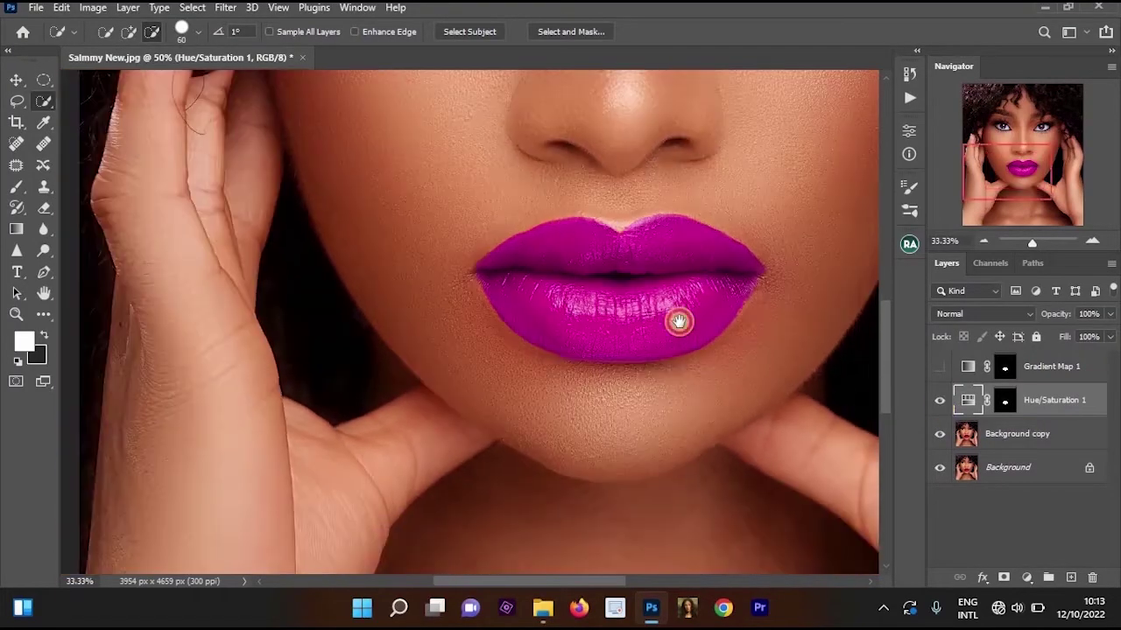
left_click_drag(708, 327, 640, 435)
scroll(633, 433, "up", 1)
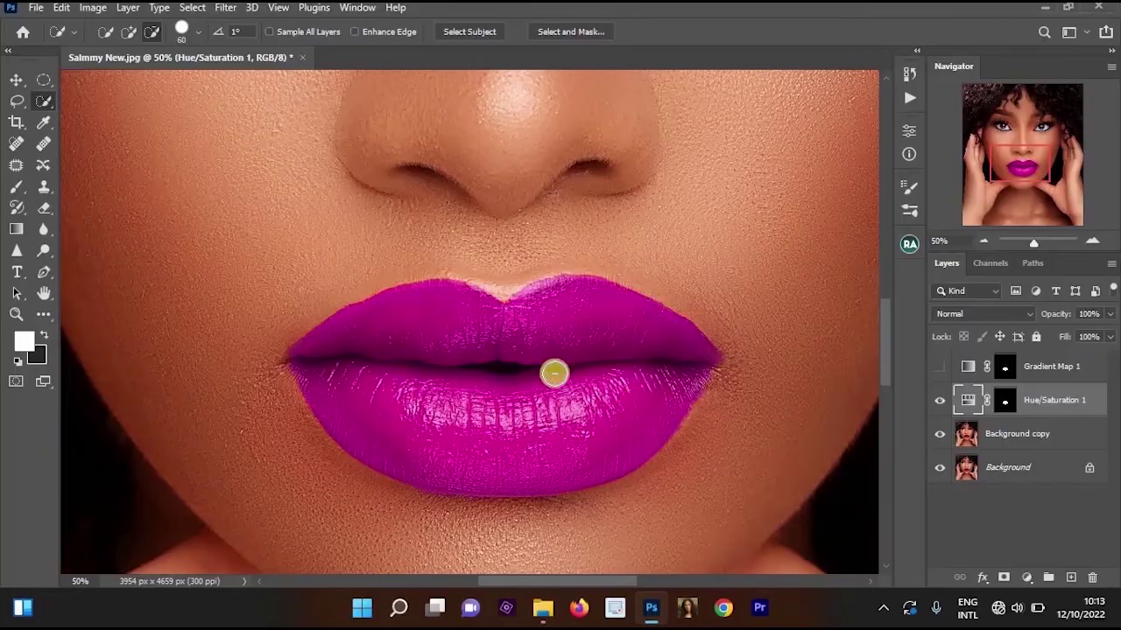
left_click(940, 399)
left_click(940, 399)
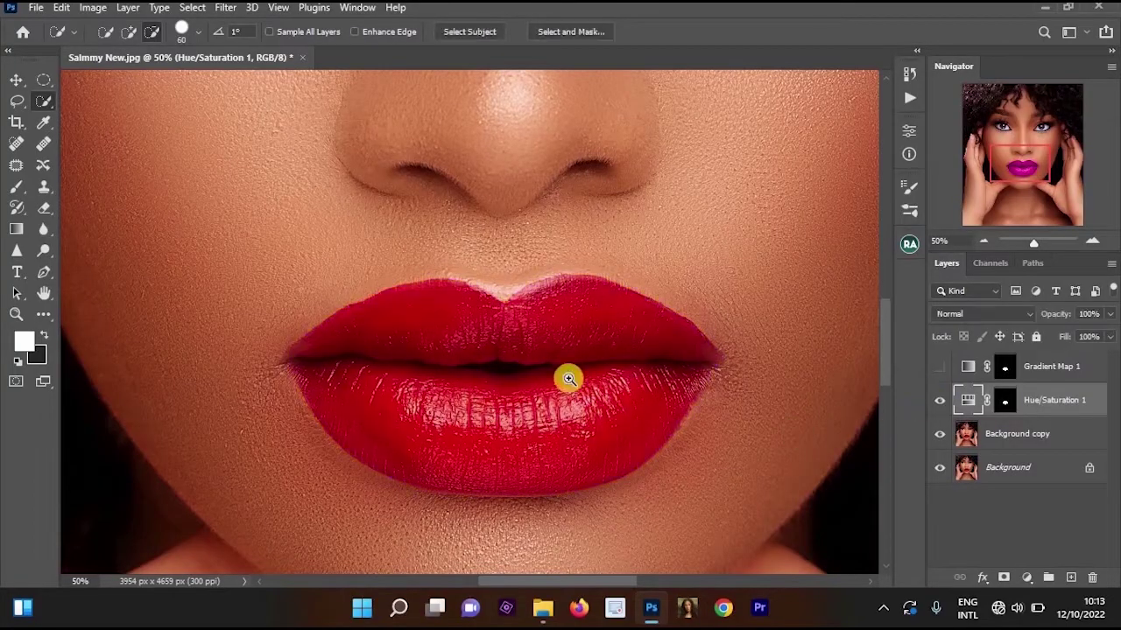
left_click(574, 390, "ctrl")
left_click_drag(537, 279, 515, 196)
scroll(589, 334, "down", 2)
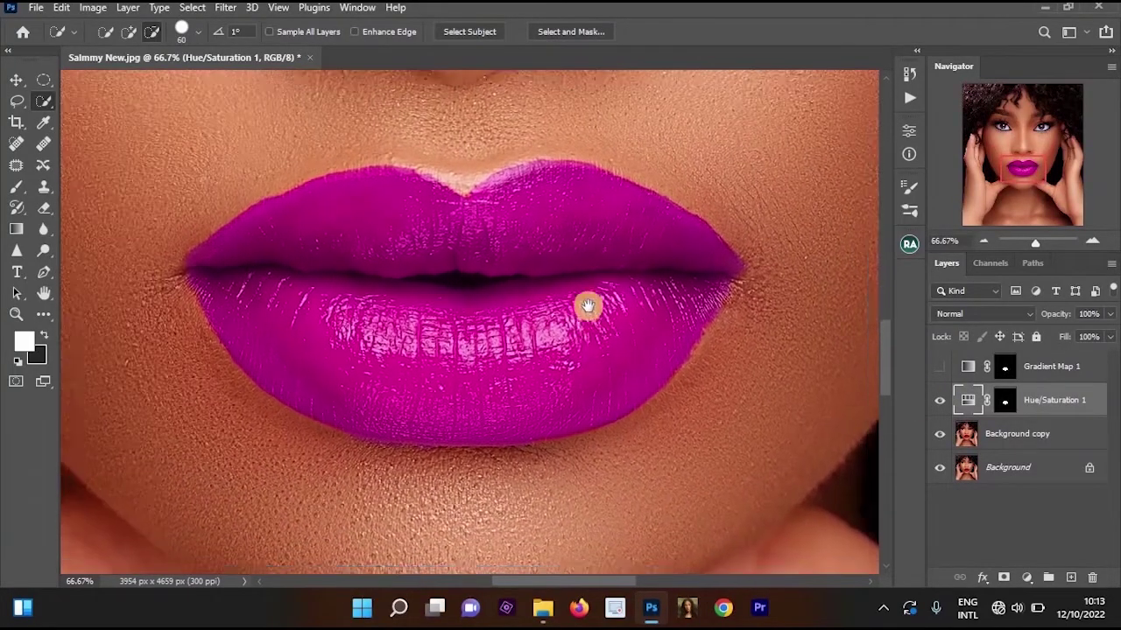
scroll(611, 415, "up", 1)
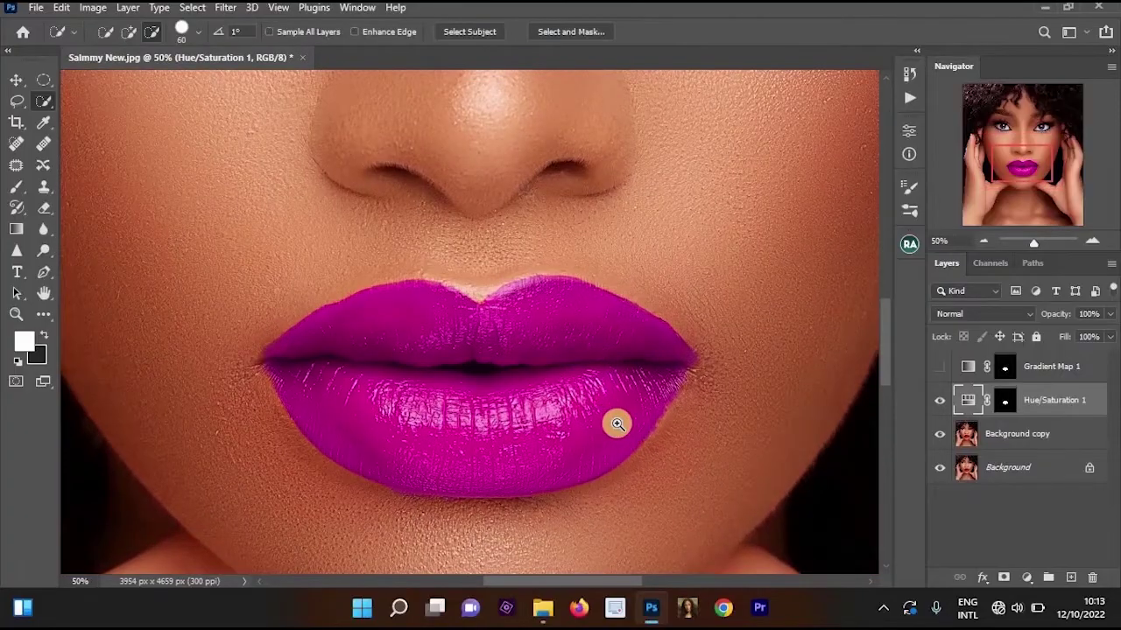
scroll(550, 368, "up", 1)
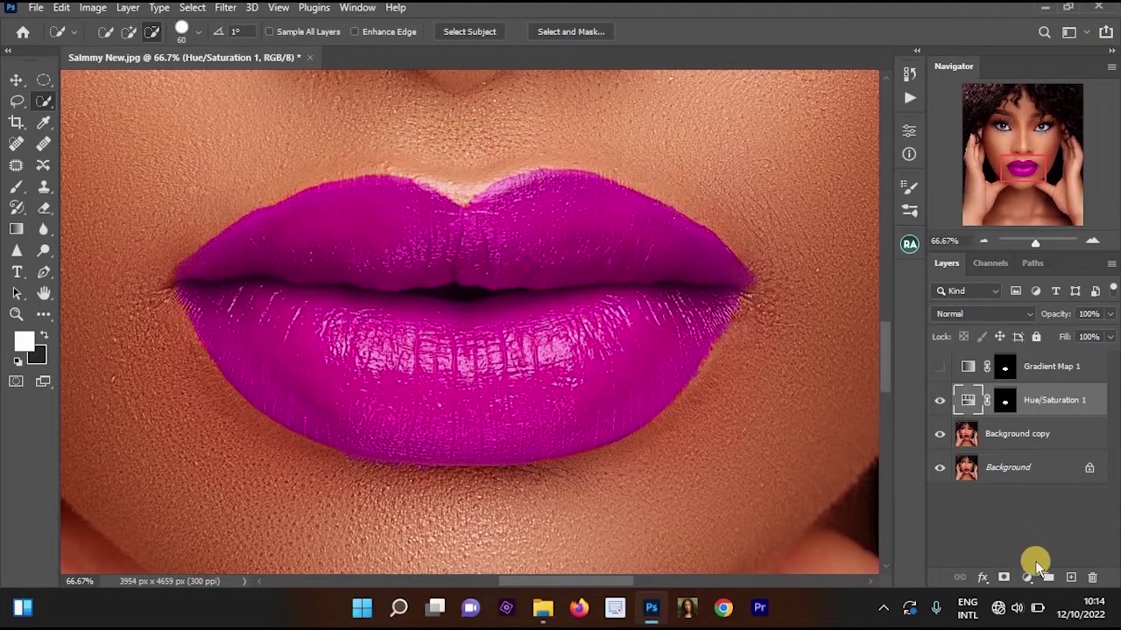
Add a blank layer above Hue/Saturation 1 and set up a white Brush at size 200.
left_click(1075, 583)
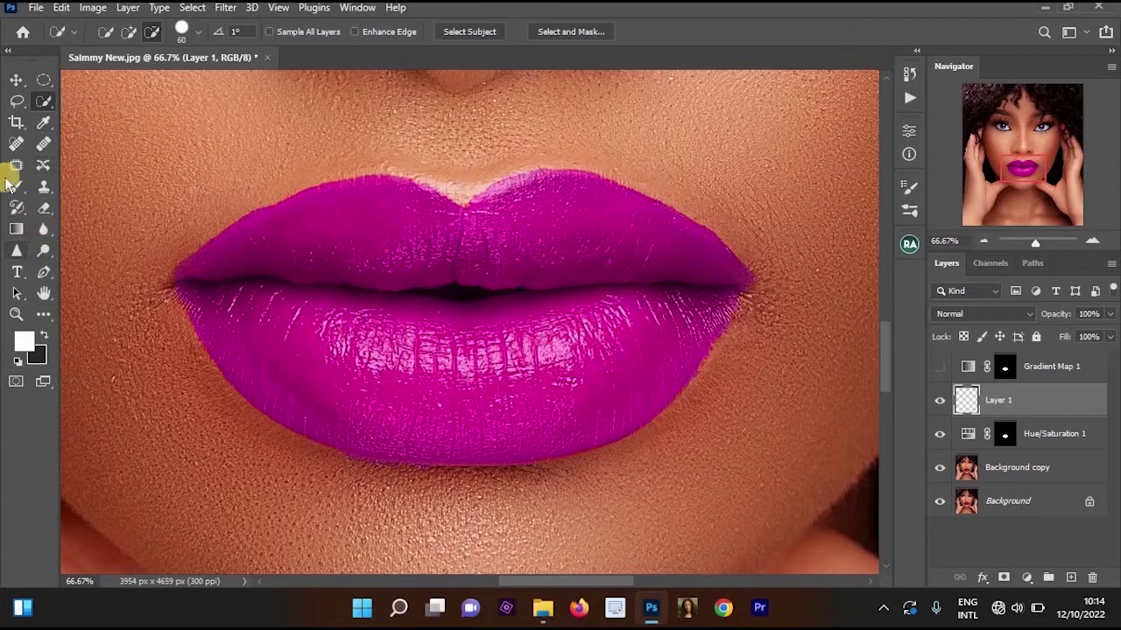
left_click(15, 186)
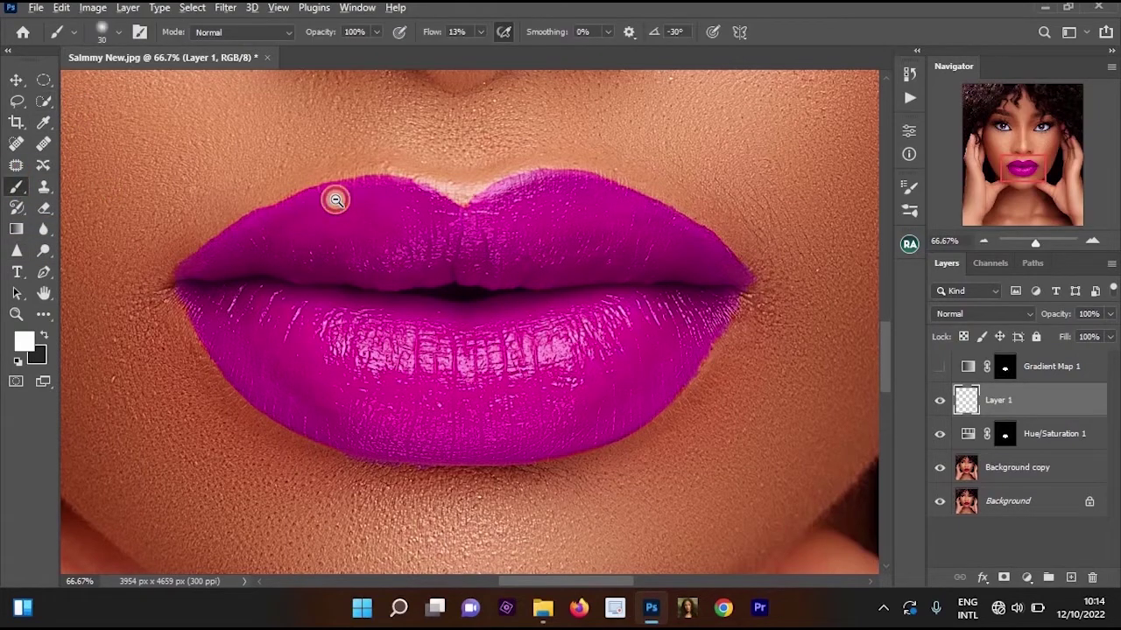
scroll(335, 200, "down", 2)
scroll(383, 225, "up", 1)
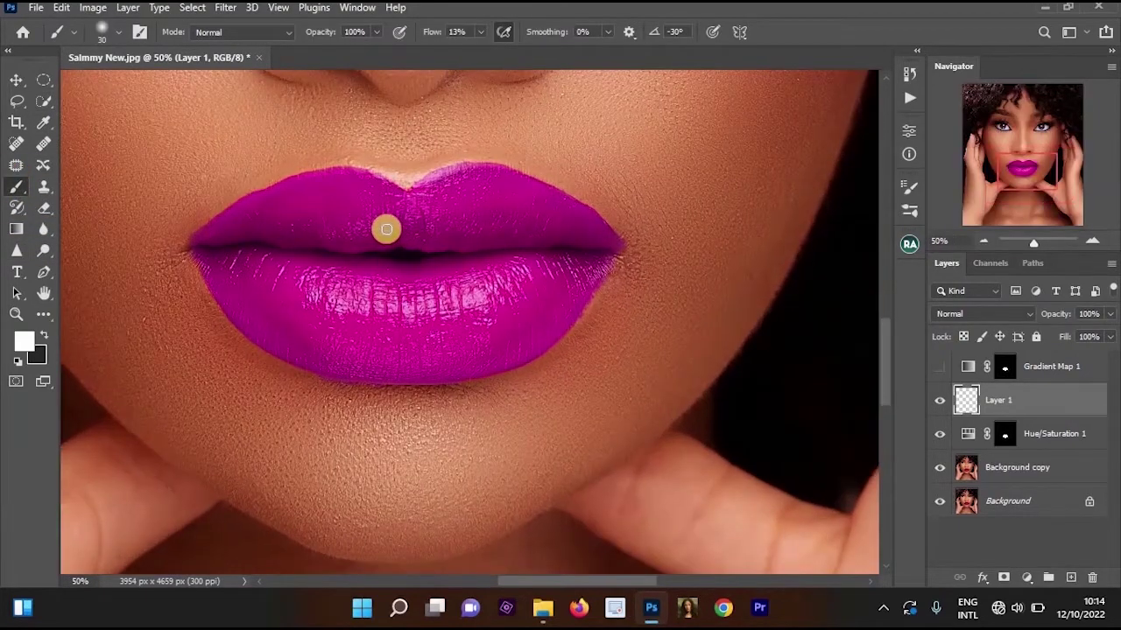
key("]")
key("]")
key("]")
key("]")
key("]")
key("]")
key("]")
key("]")
key("]")
key("]")
key("]")
key("]")
key("]")
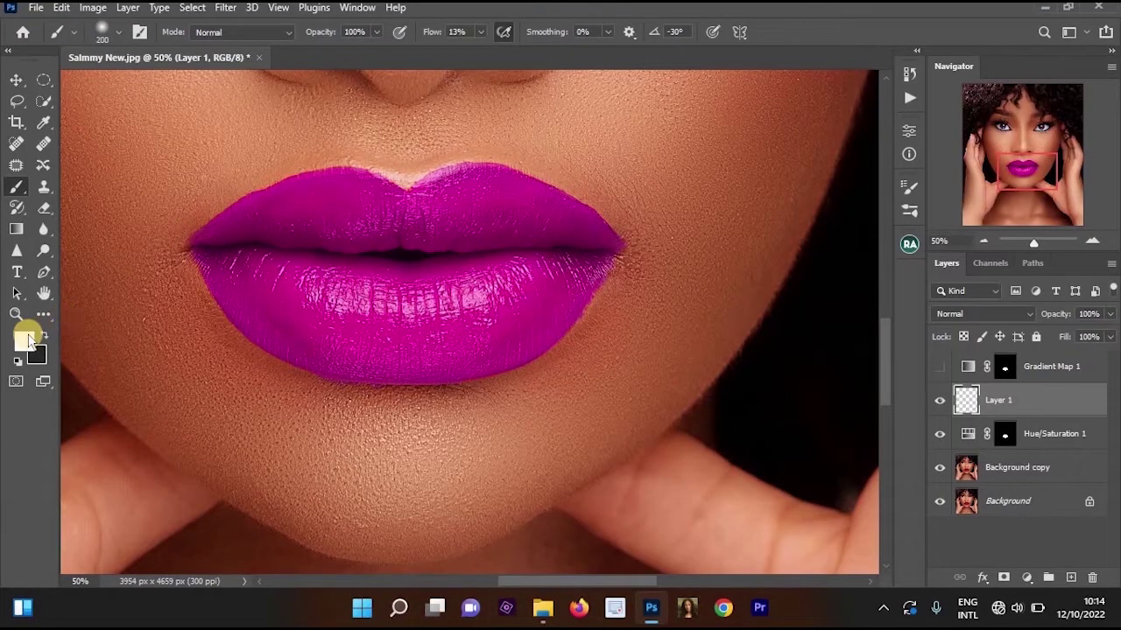
left_click(27, 337)
left_click(1031, 160)
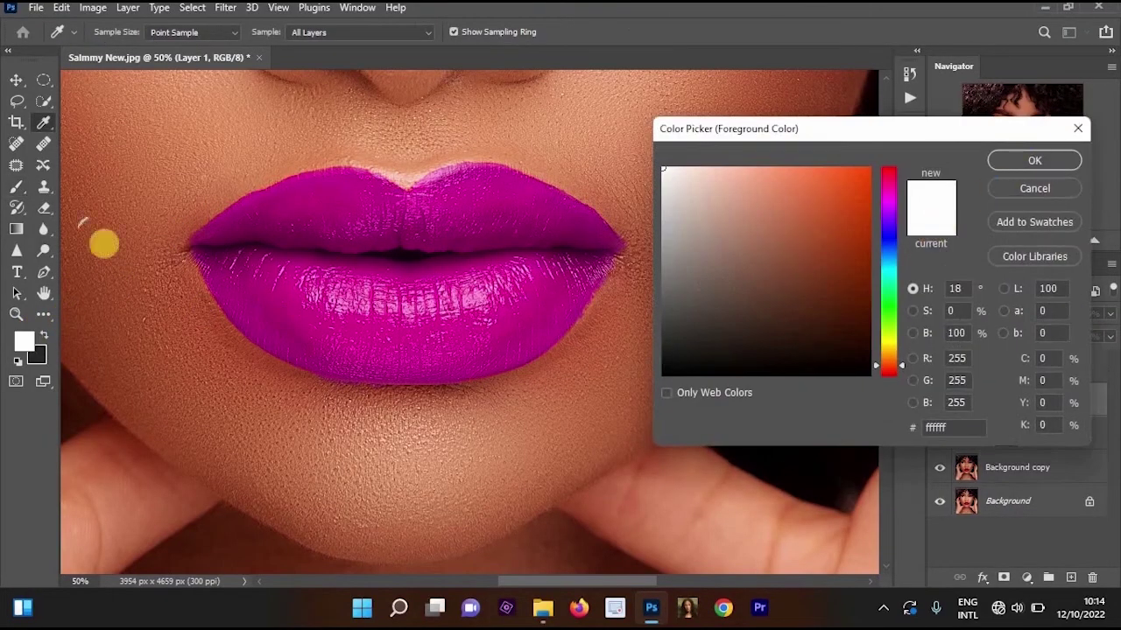
Raise the Brush flow to 100% and paint white over the upper and lower lips on Layer 1.
left_click_drag(263, 210, 552, 219)
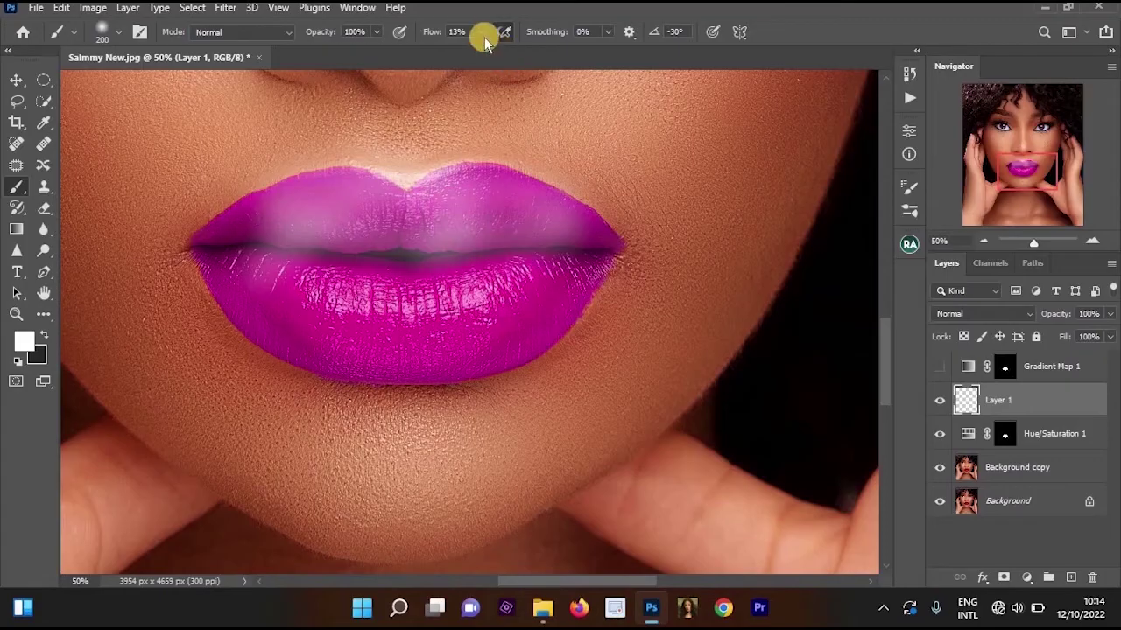
mouse_move(481, 32)
left_mouse_down()
mouse_move(498, 53)
mouse_move(611, 82)
left_mouse_up()
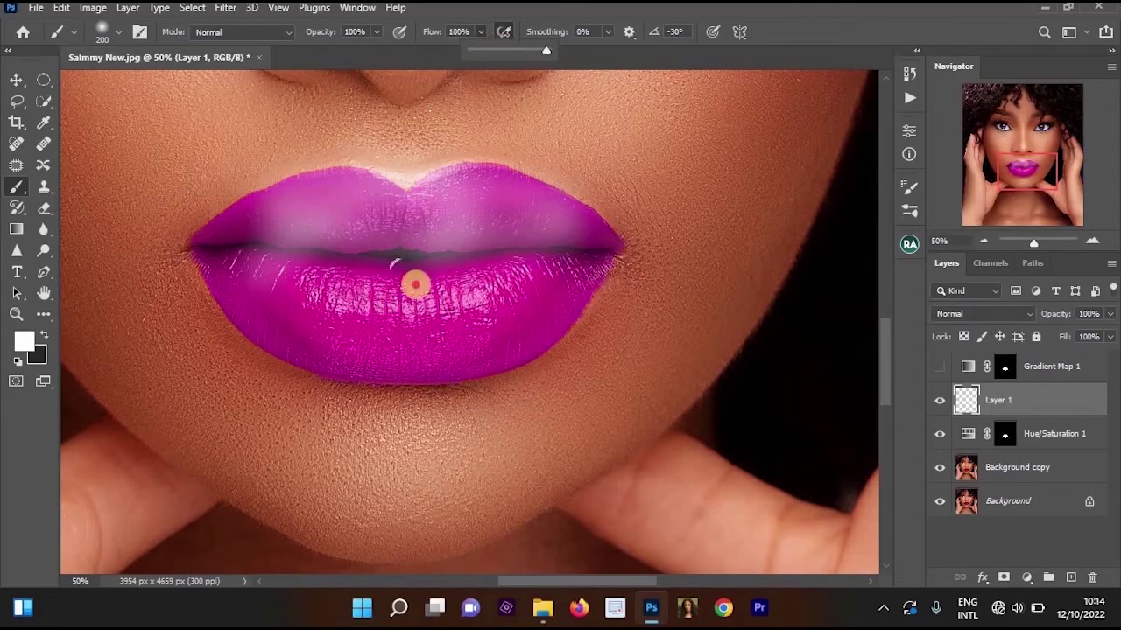
mouse_move(587, 263)
left_mouse_down()
mouse_move(219, 244)
mouse_move(292, 268)
mouse_move(336, 330)
mouse_move(393, 336)
mouse_move(563, 257)
mouse_move(545, 318)
mouse_move(518, 341)
mouse_move(420, 283)
mouse_move(275, 289)
mouse_move(350, 385)
left_mouse_up()
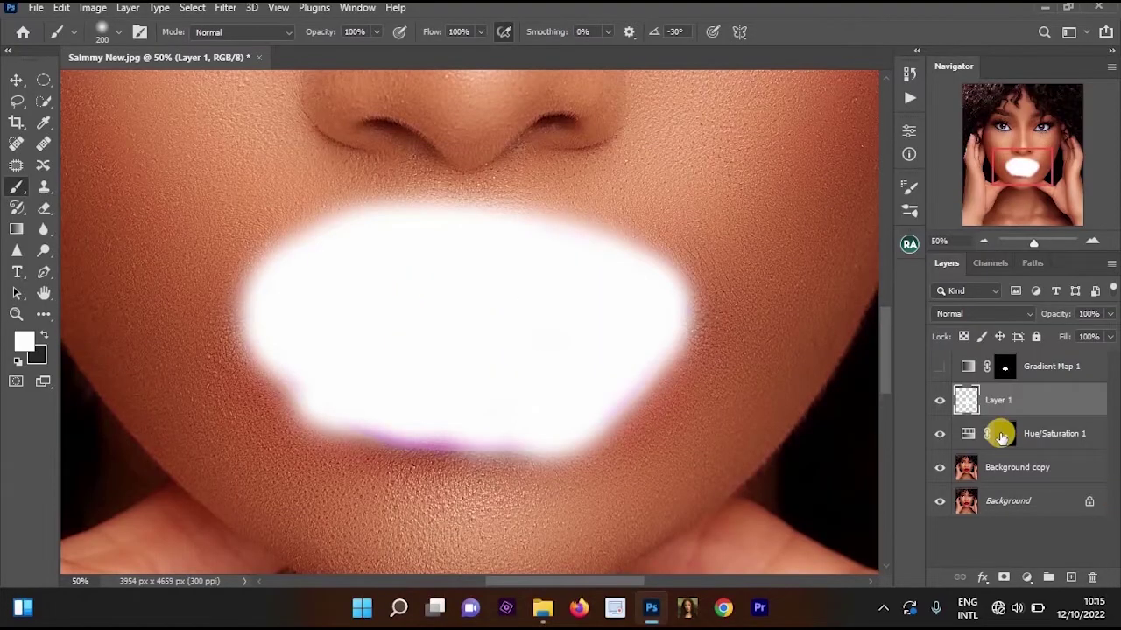
Copy the Hue/Saturation 1 layer mask onto Layer 1 to confine the white paint to the lips.
left_click(1002, 435)
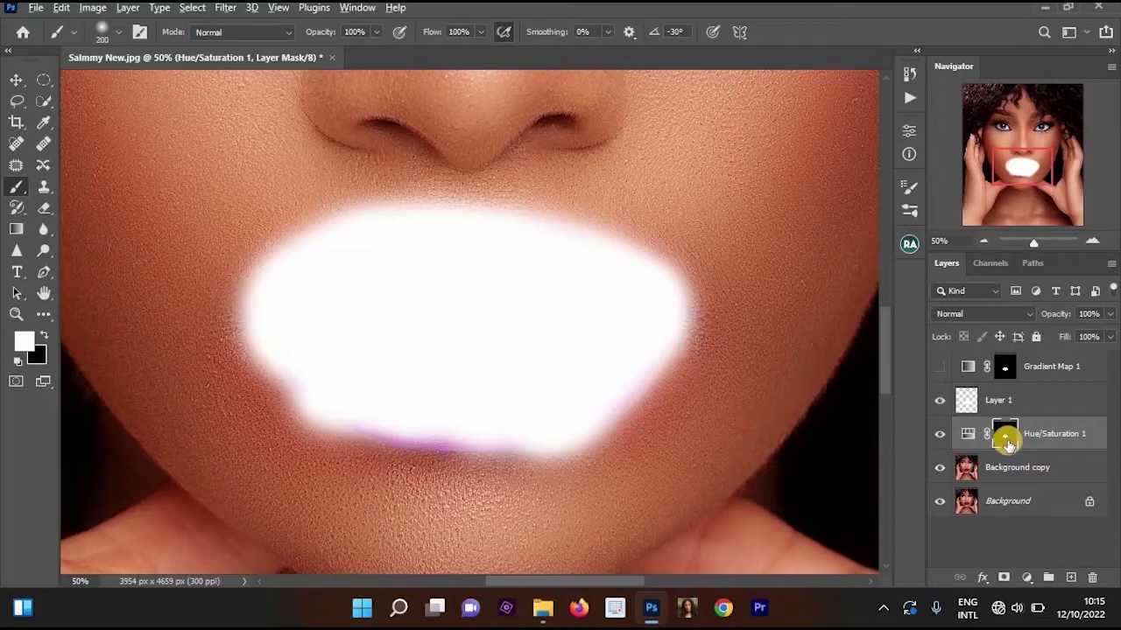
mouse_move(1003, 442)
left_mouse_down()
mouse_move(1004, 385)
mouse_move(1005, 412)
mouse_move(1010, 400)
left_mouse_up()
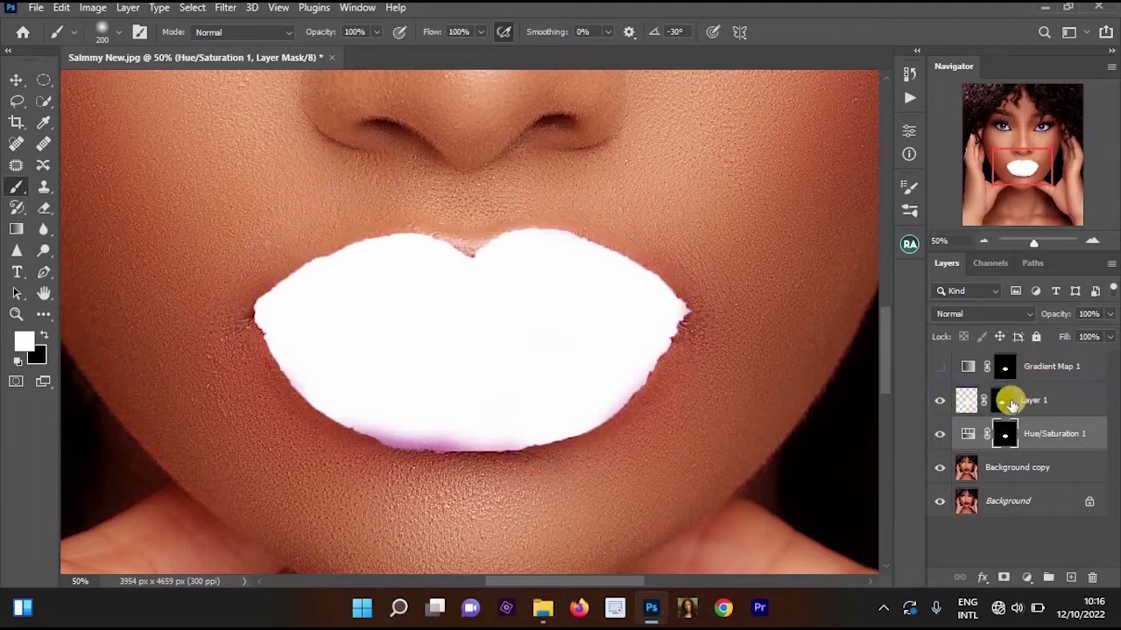
left_click_drag(464, 147, 371, 215)
key("ctrl+z")
scroll(560, 255, "down", 2)
scroll(552, 263, "up", 1)
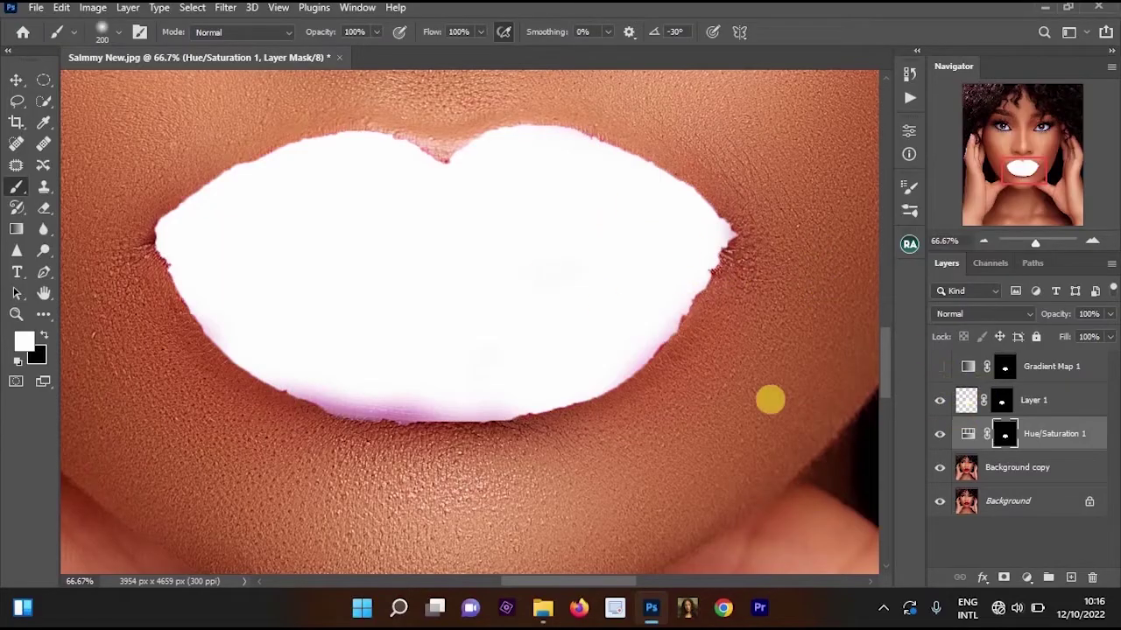
Paint white on Layer 1's pixels over the remaining purple along the lower lip's edge.
left_click(969, 403)
left_click(967, 400)
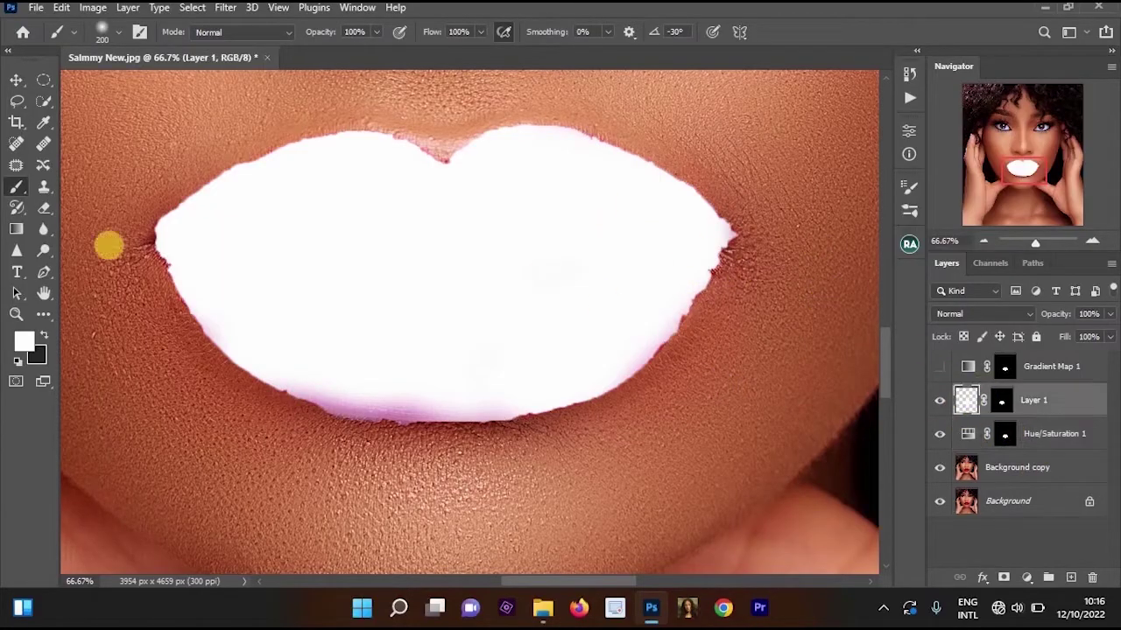
mouse_move(413, 391)
left_mouse_down()
mouse_move(528, 397)
mouse_move(363, 388)
mouse_move(510, 358)
left_mouse_up()
left_click(533, 349, "alt")
left_click(533, 350, "alt")
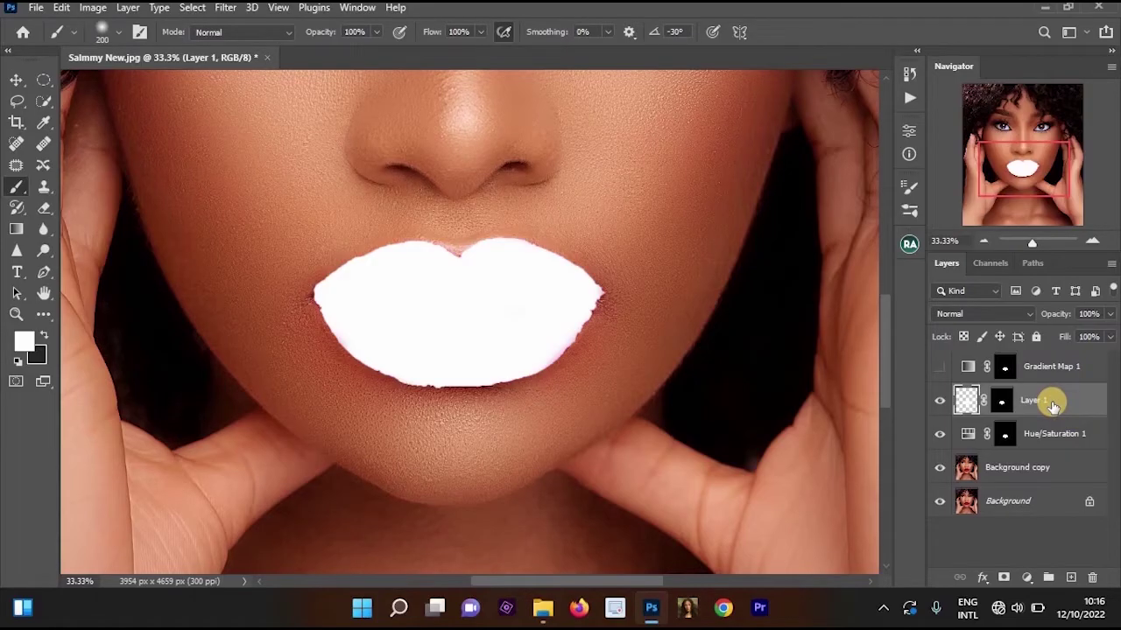
Set Layer 1's Blend If black sliders to 10 for This Layer and split 115 / 168 for Underlying Layer.
double_click(1051, 401)
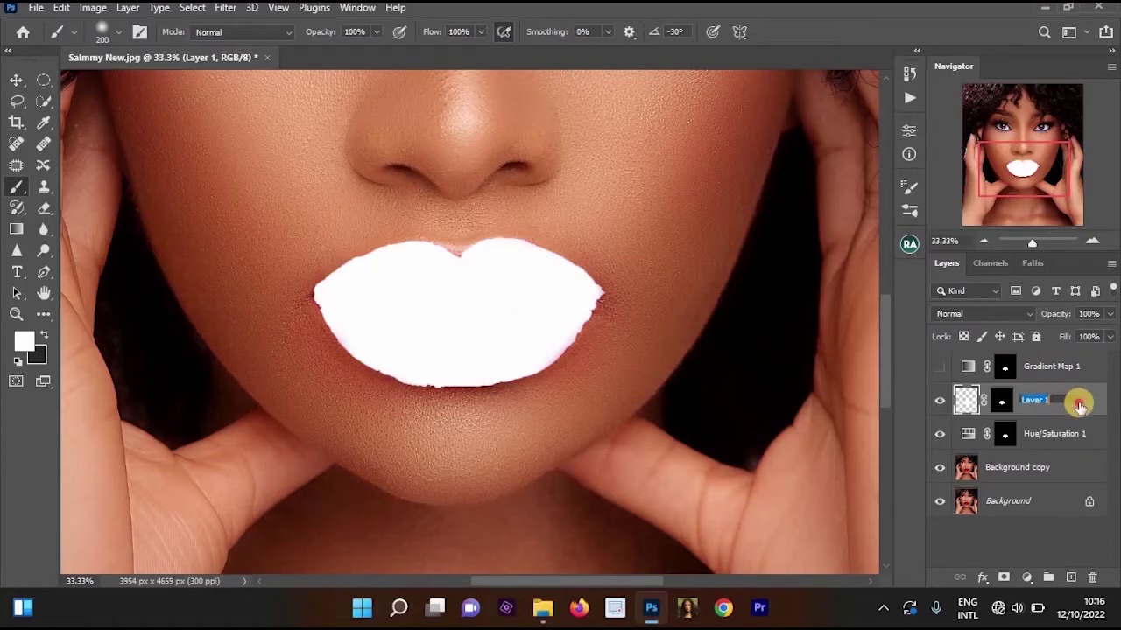
double_click(1080, 404)
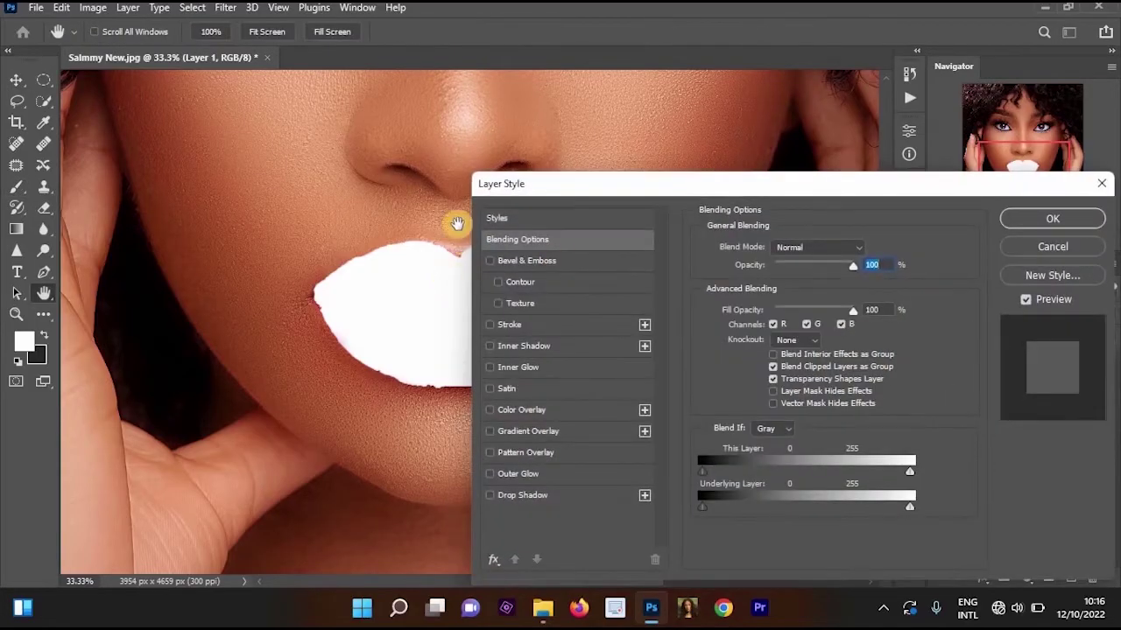
left_click_drag(645, 190, 648, 113)
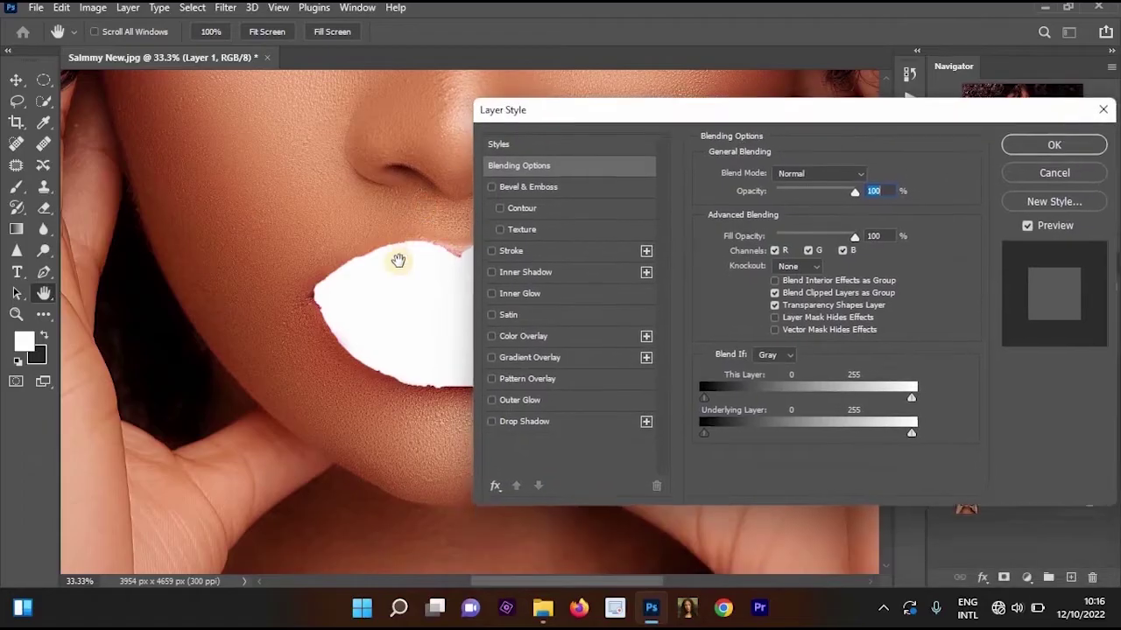
left_click_drag(277, 230, 141, 184)
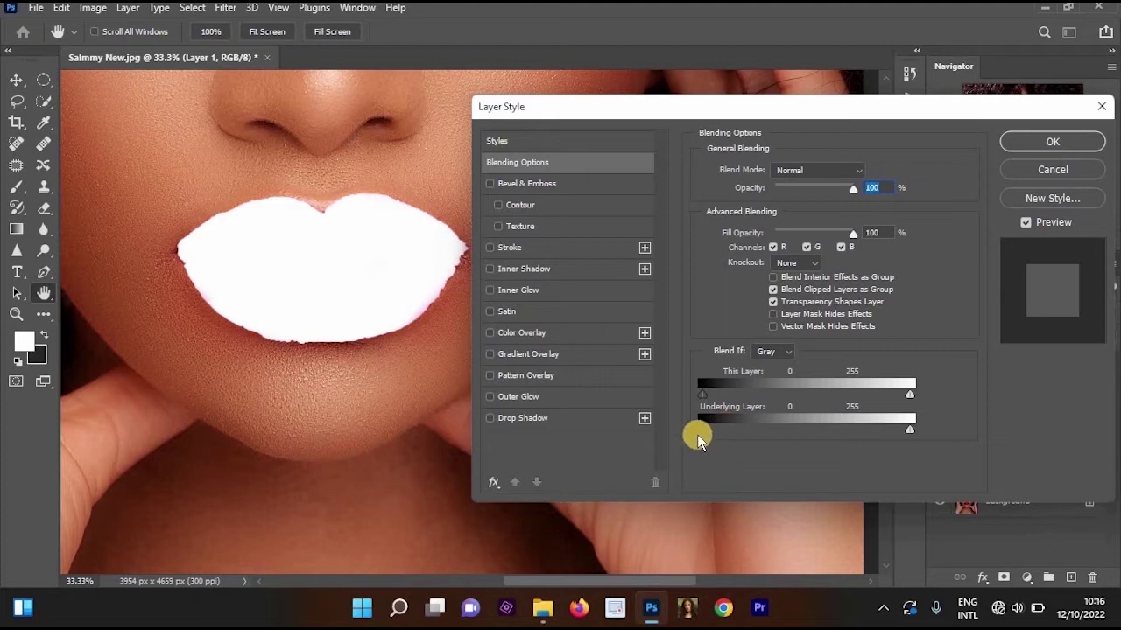
mouse_move(703, 427)
left_mouse_down()
mouse_move(804, 431)
mouse_move(768, 432)
mouse_move(780, 432)
left_mouse_up()
left_click_drag(909, 430, 910, 398)
mouse_move(777, 430)
left_mouse_down()
mouse_move(745, 436)
mouse_move(789, 435)
left_mouse_up()
left_click_drag(796, 429, 799, 429)
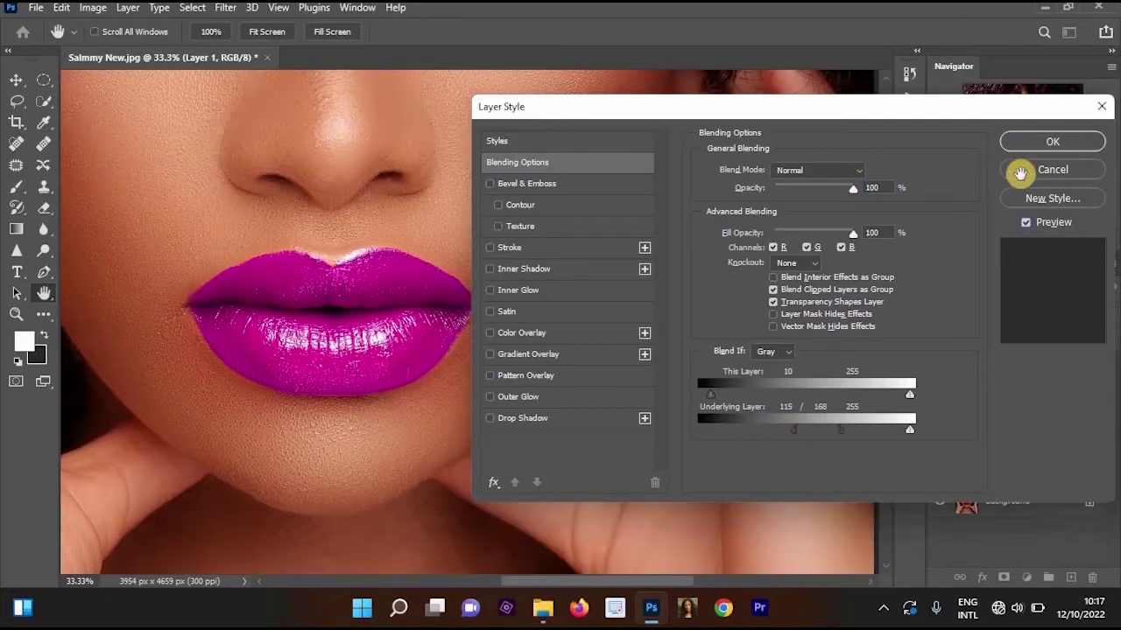
left_click(1033, 144)
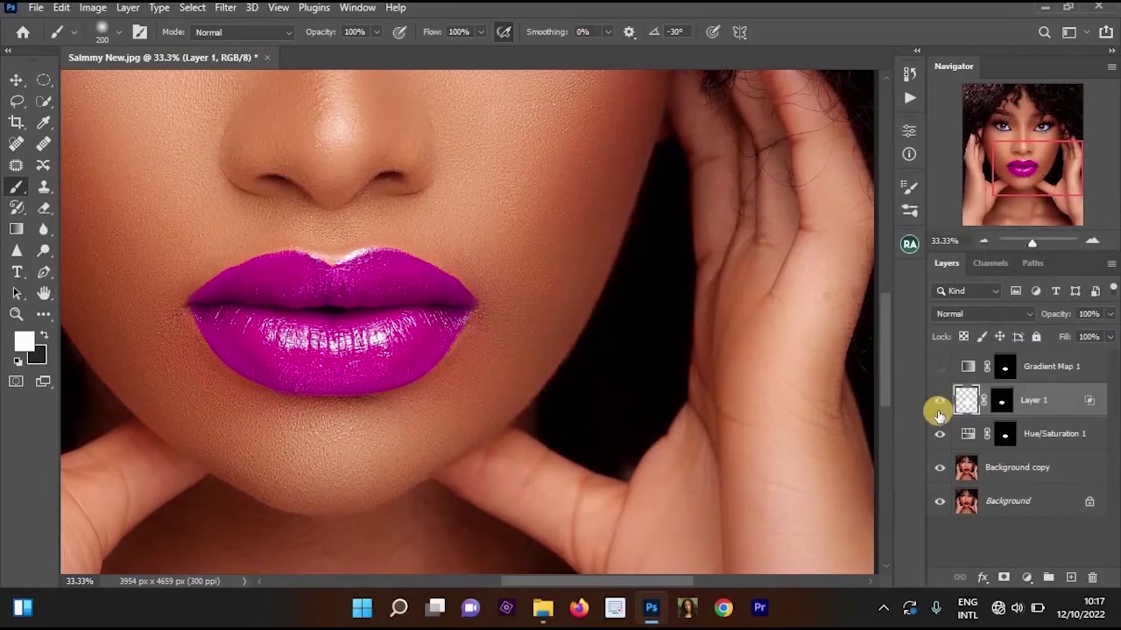
Compare the lip highlights with Layer 1 hidden and shown at several magnifications.
left_click(937, 401)
left_click(937, 401)
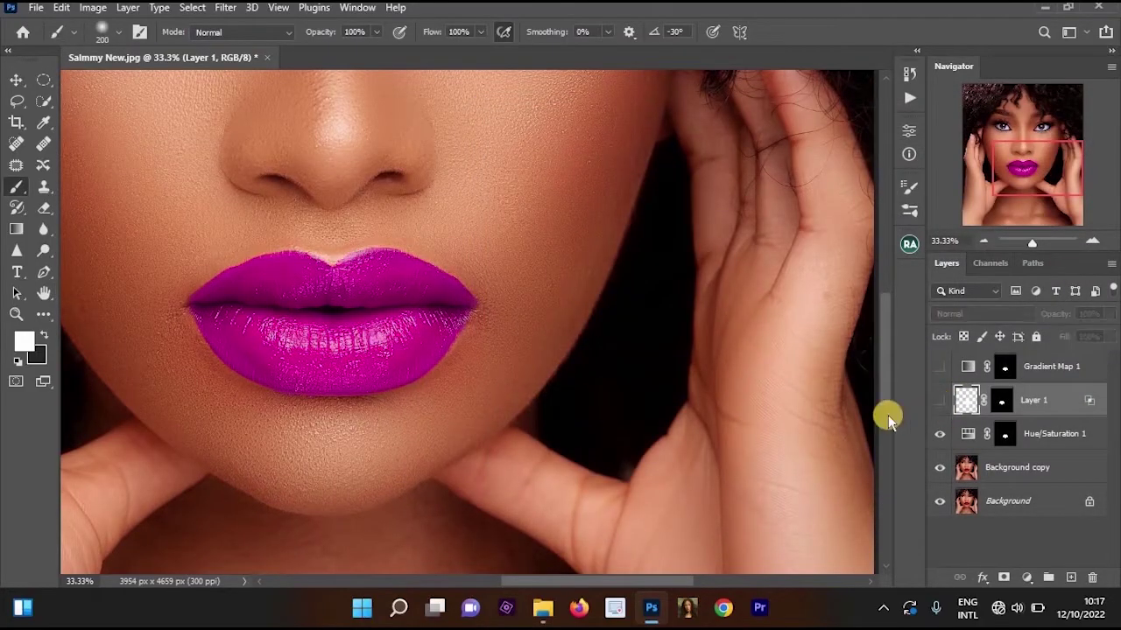
left_click_drag(285, 292, 471, 240)
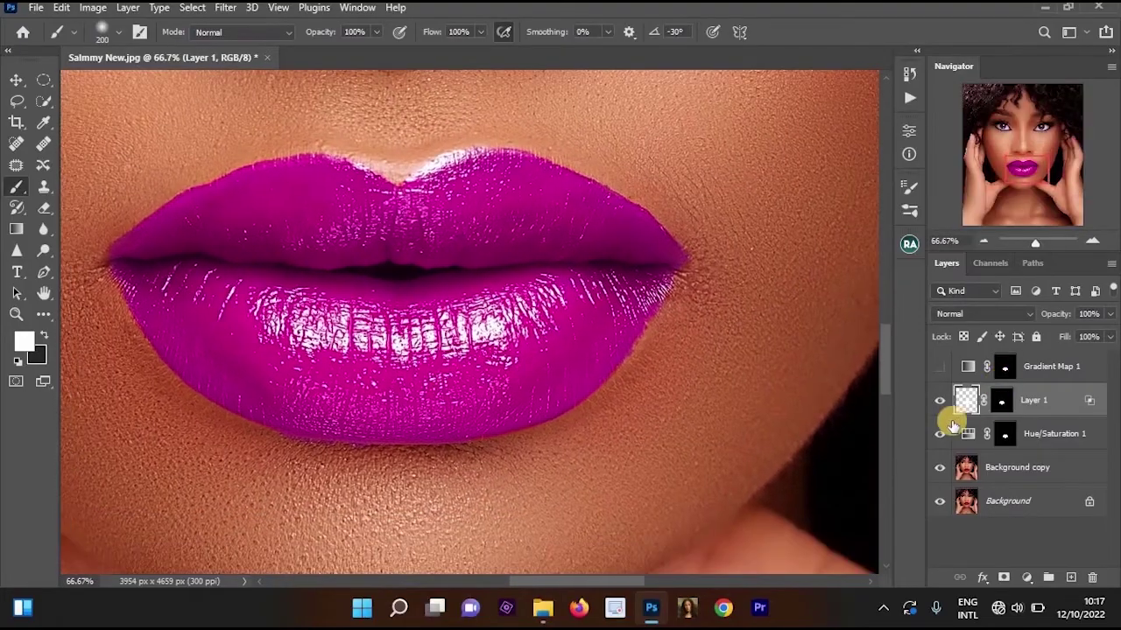
left_click(939, 400)
left_click(939, 401)
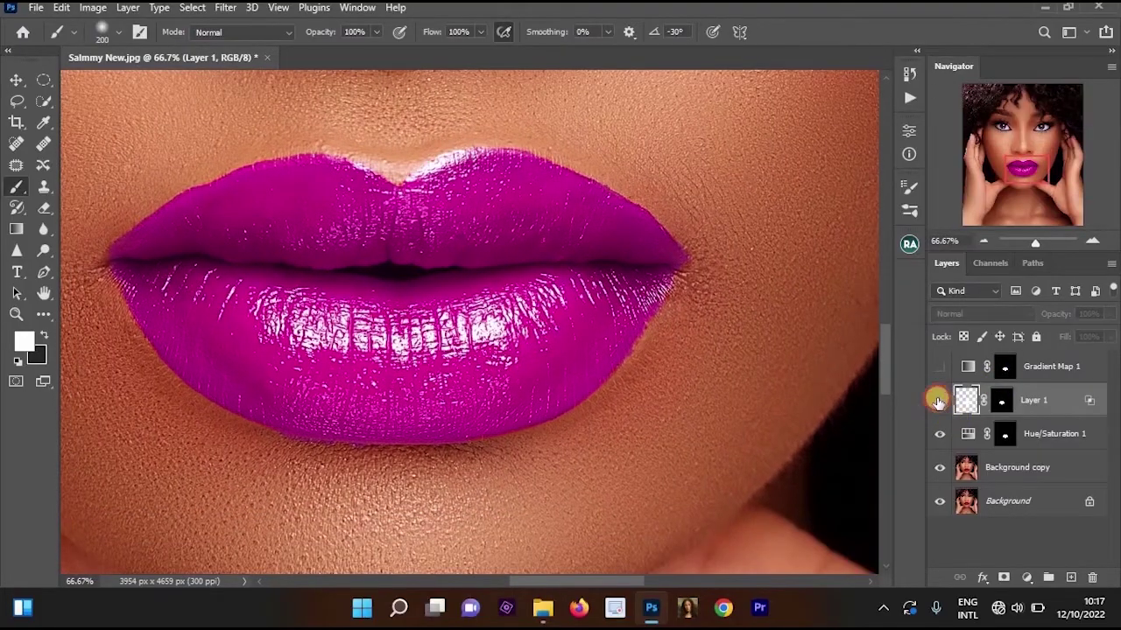
left_click(939, 400)
left_click(939, 400)
scroll(490, 314, "down", 2)
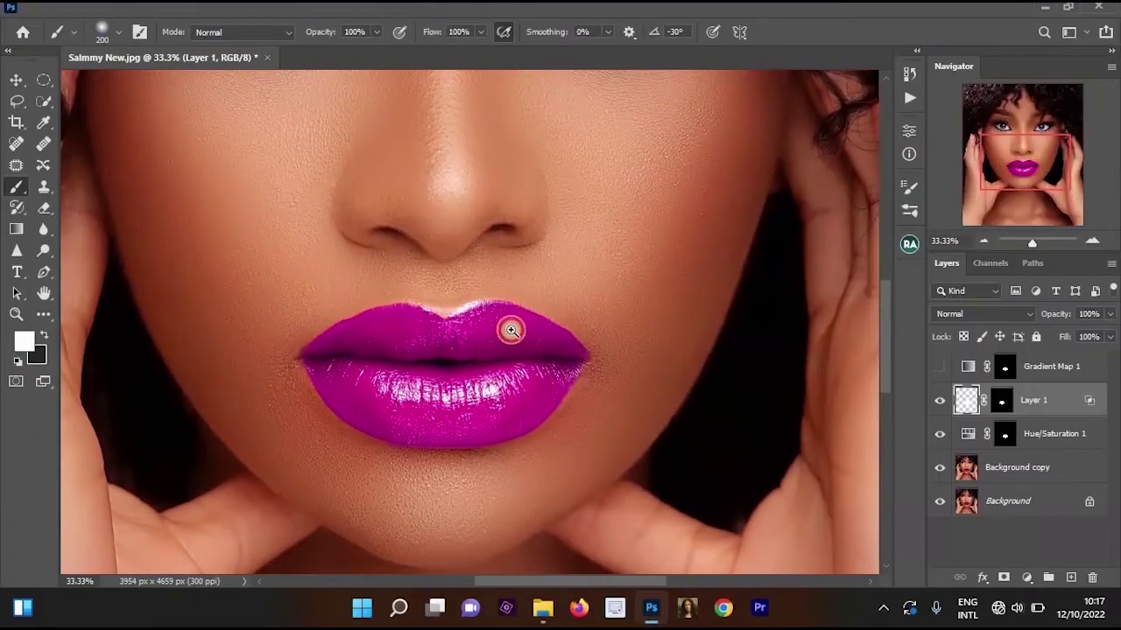
scroll(472, 317, "up", 1)
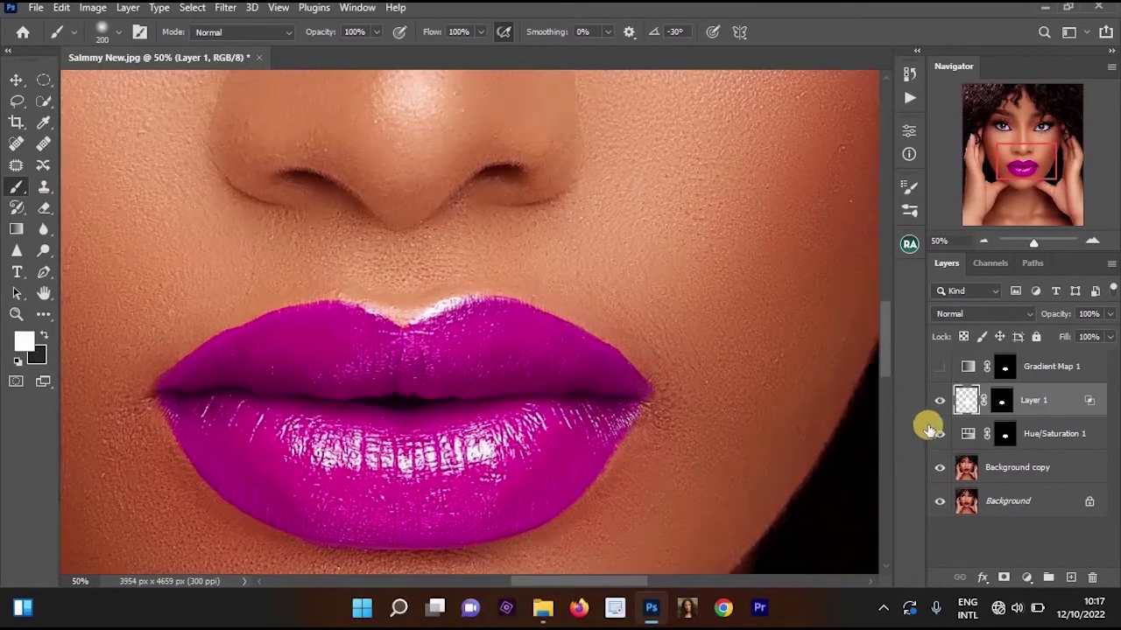
Paint black on Layer 1's mask with a 100 px brush to remove the white spill along the upper lip's cupid's bow.
key("ctrl+plus")
left_click(1001, 400)
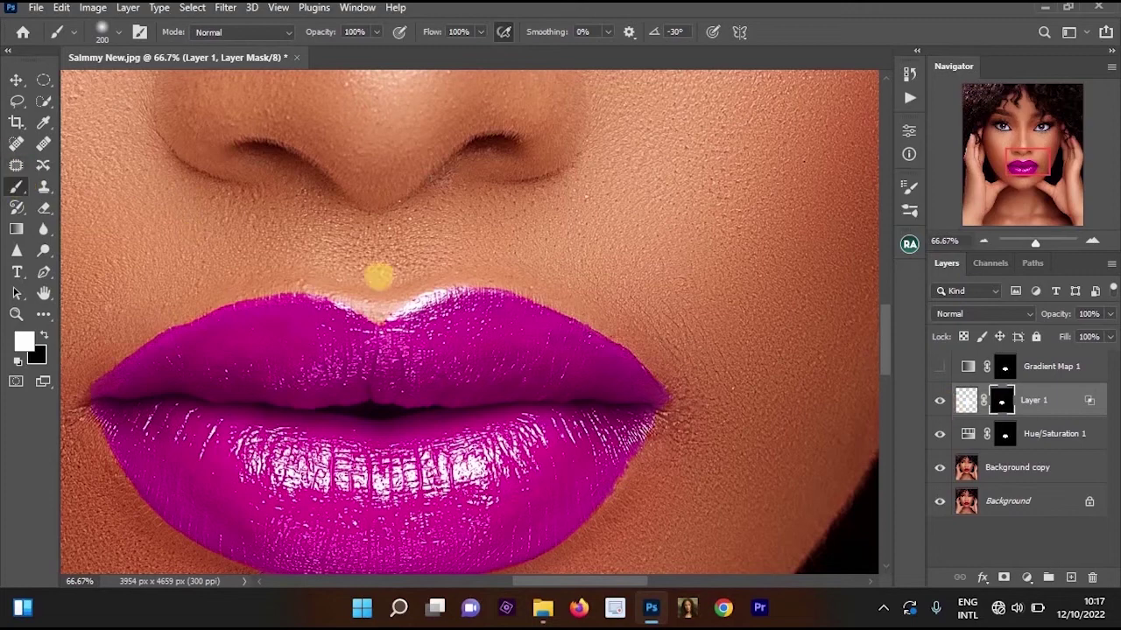
key("bracketleft")
key("bracketleft")
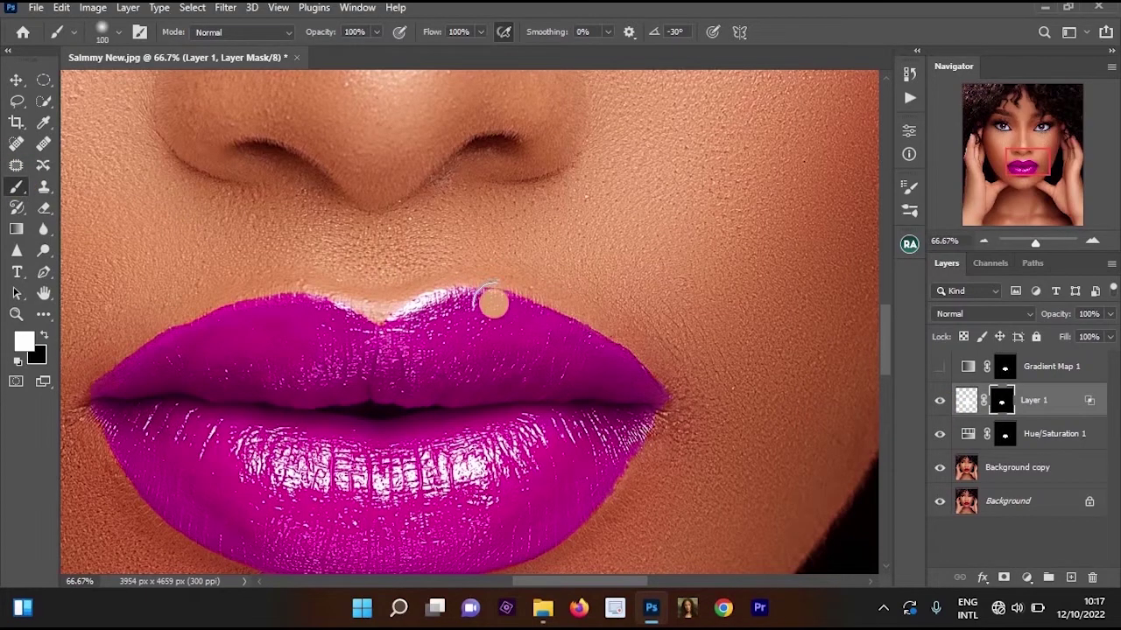
left_click(44, 335)
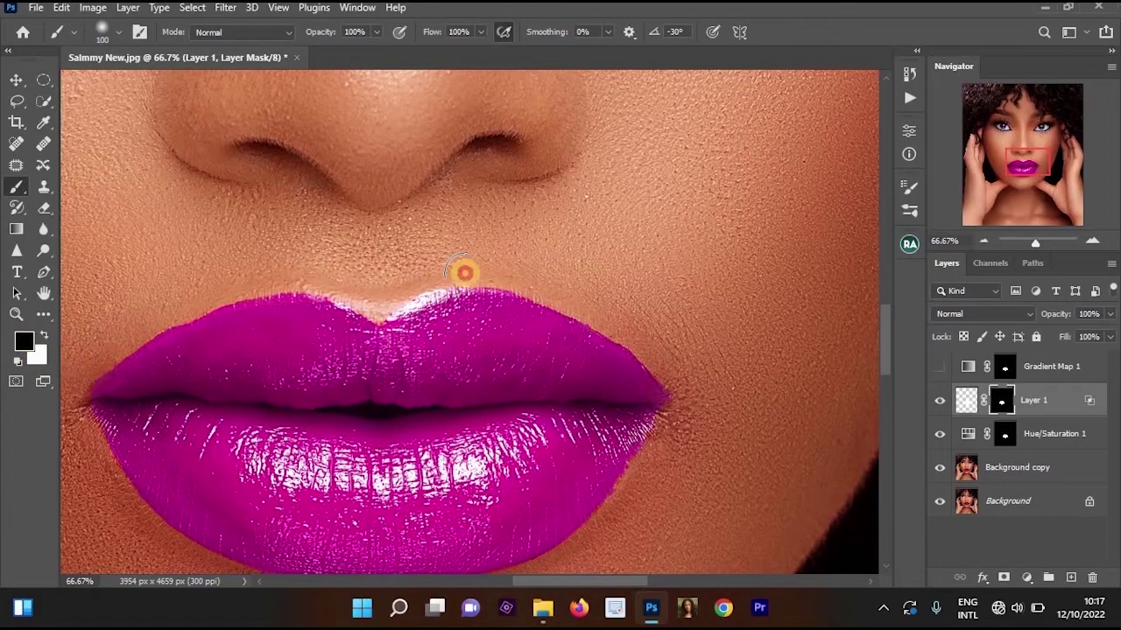
mouse_move(465, 270)
left_mouse_down()
mouse_move(317, 313)
mouse_move(320, 292)
mouse_move(376, 285)
left_mouse_up()
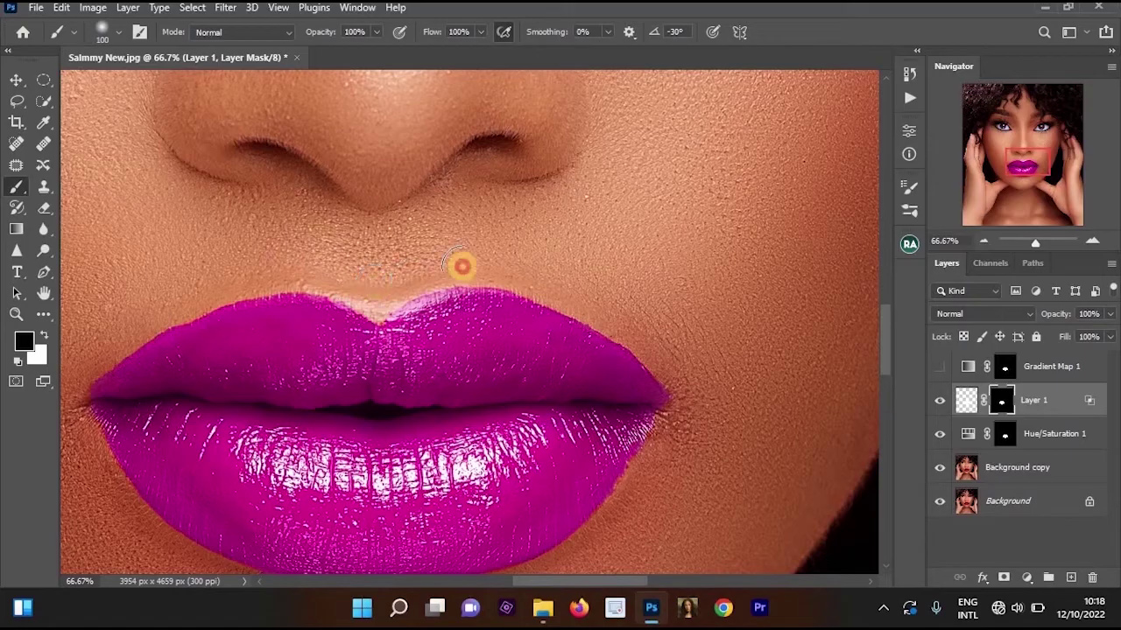
key("ctrl+minus")
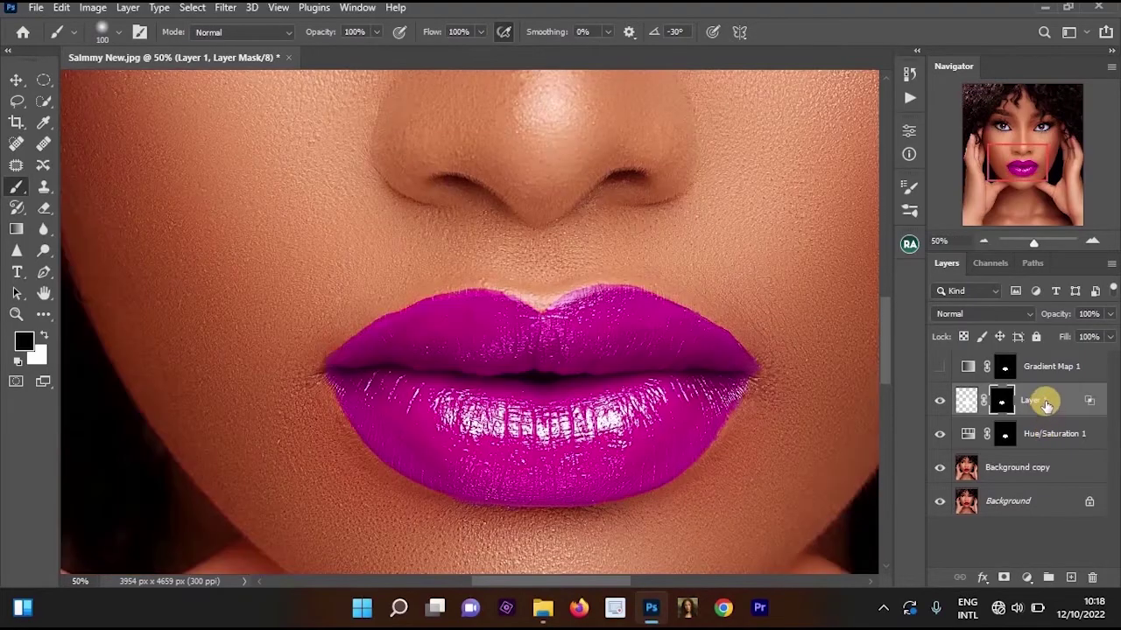
Group Layer 1 and Hue/Saturation 1 into a new layer group named "LIPS CHANGE".
left_click(1046, 400)
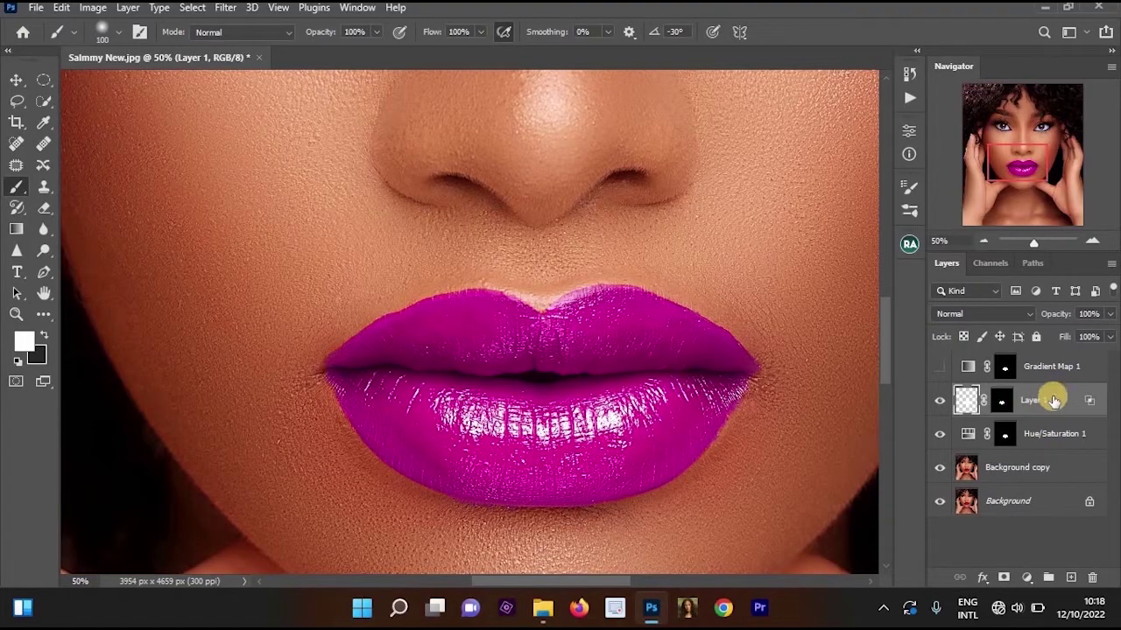
left_click(1055, 439)
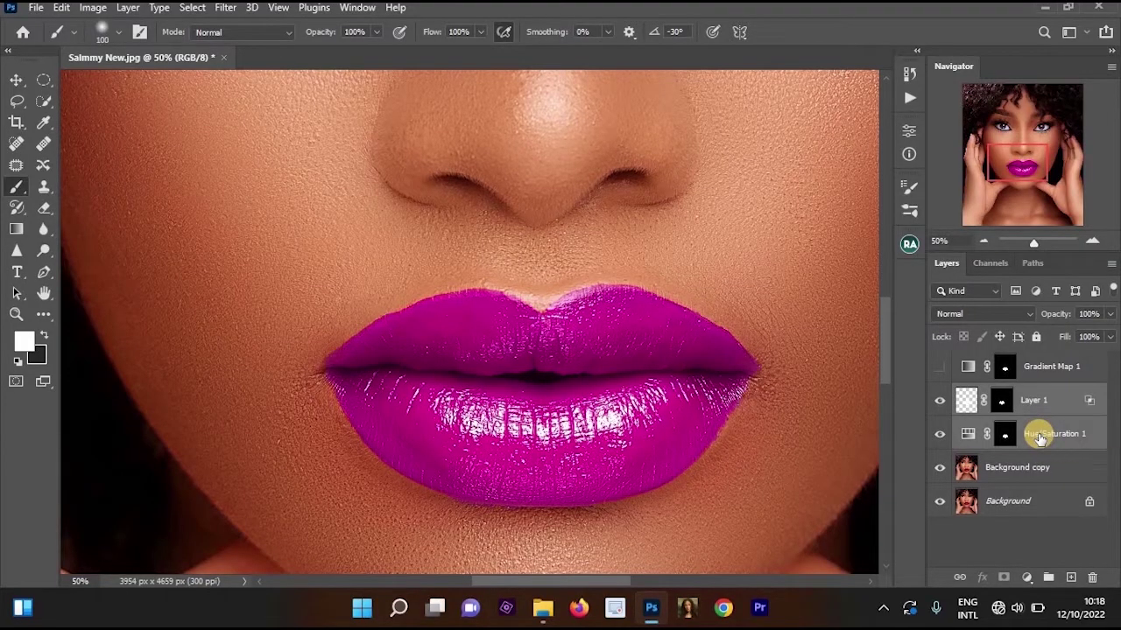
key("ctrl+g")
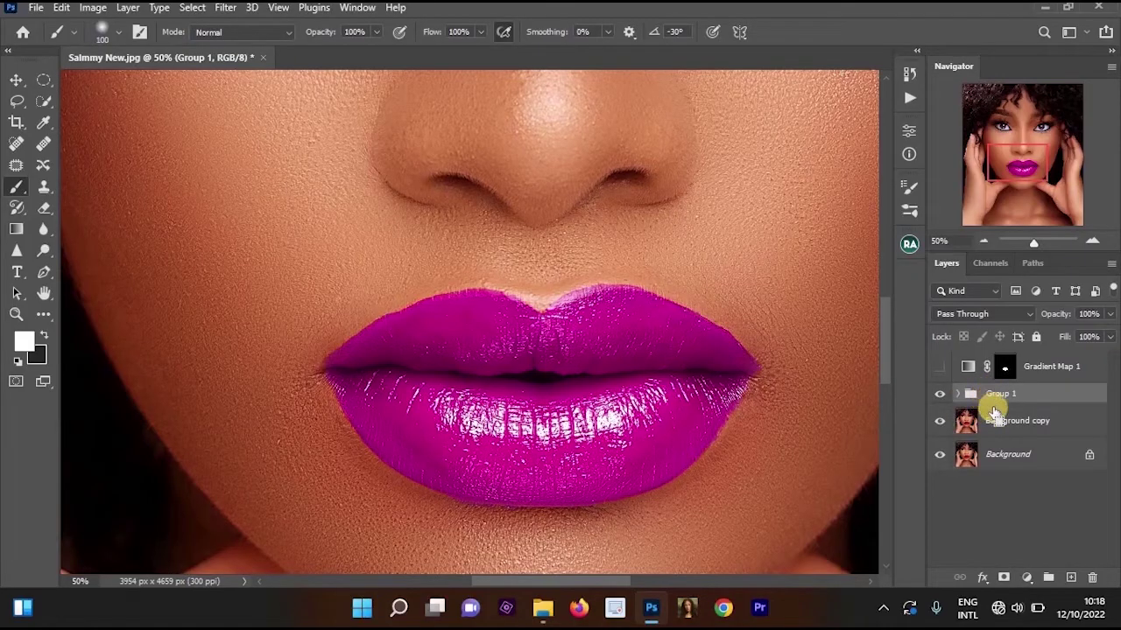
key("ctrl+z")
right_click(1032, 406)
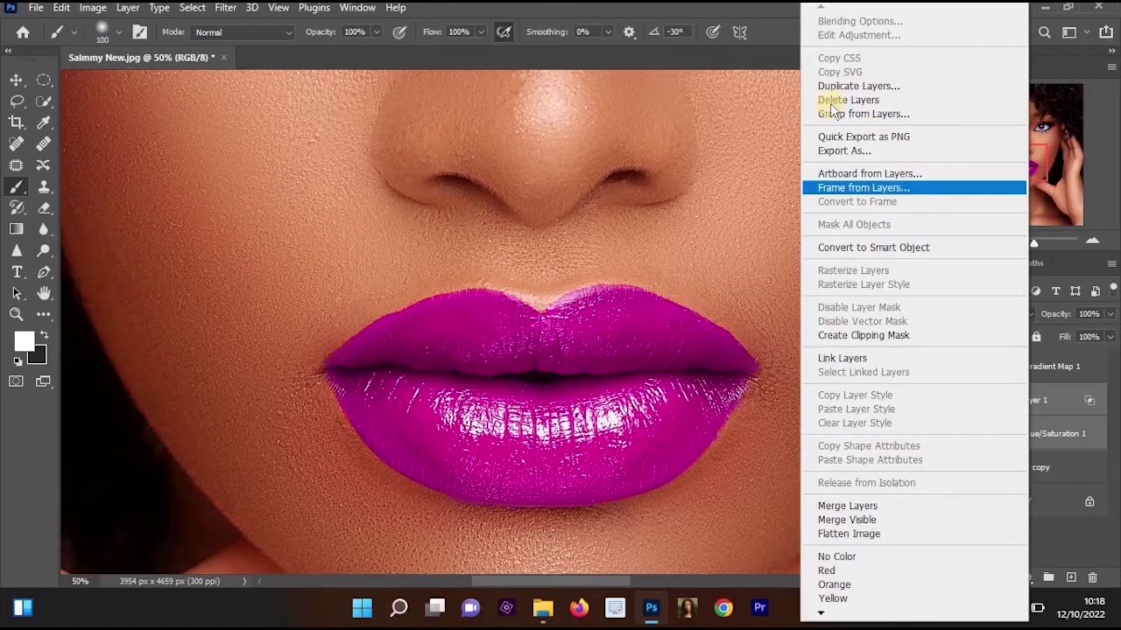
left_click(858, 113)
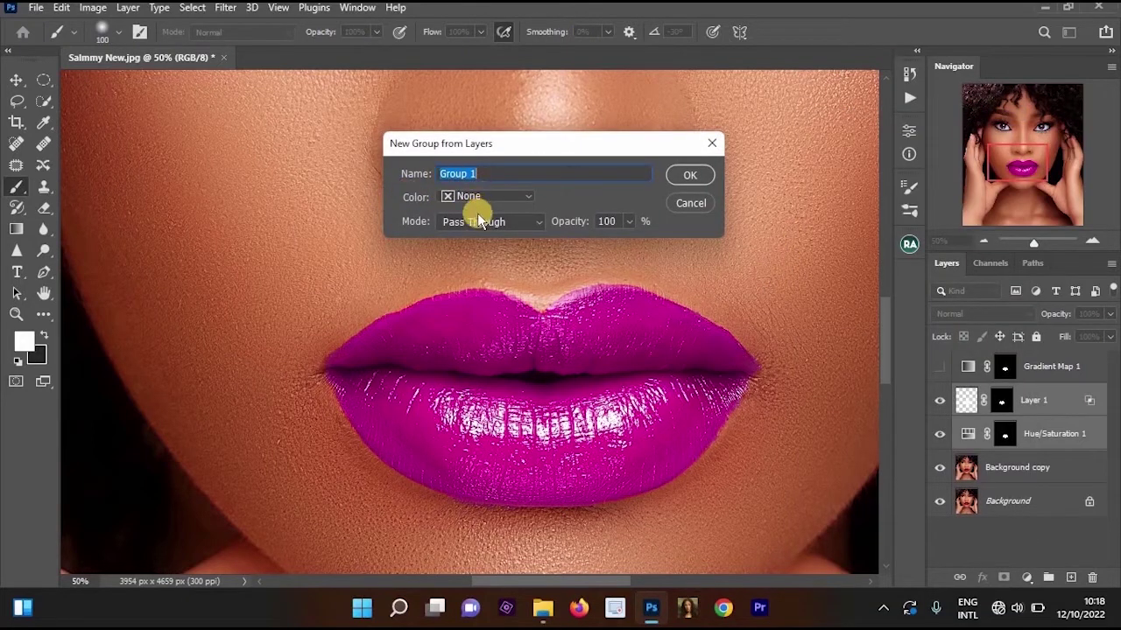
type("LIPS CHANGE")
left_click(693, 175)
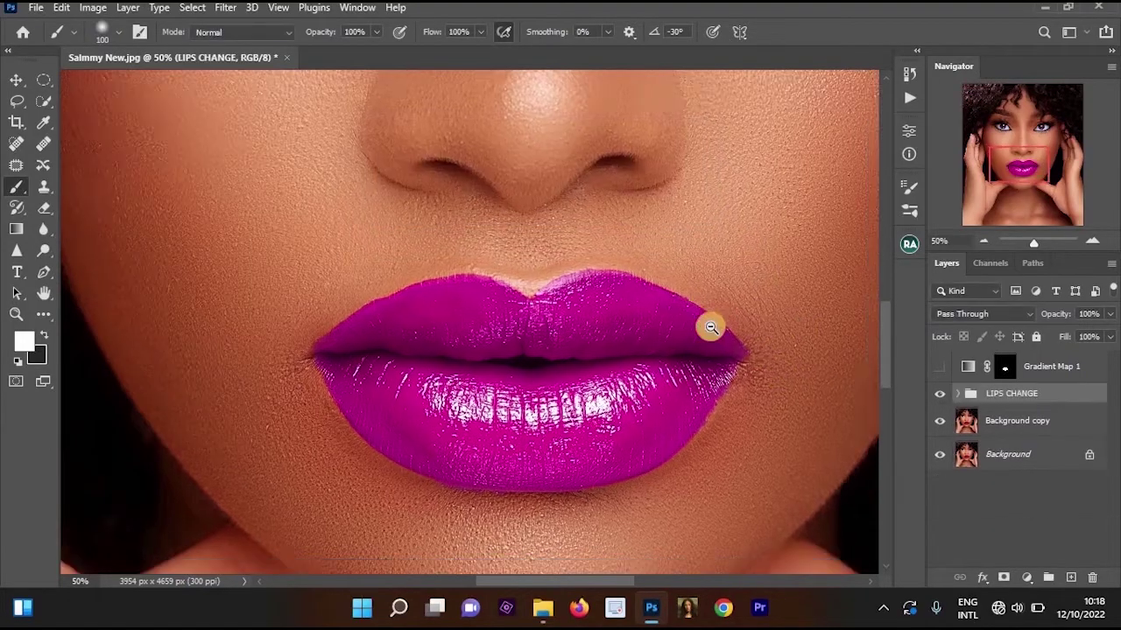
Compare the original lips with the purple version by hiding and showing the LIPS CHANGE group at different magnifications.
key("ctrl+minus")
key("ctrl+minus")
left_click(938, 393)
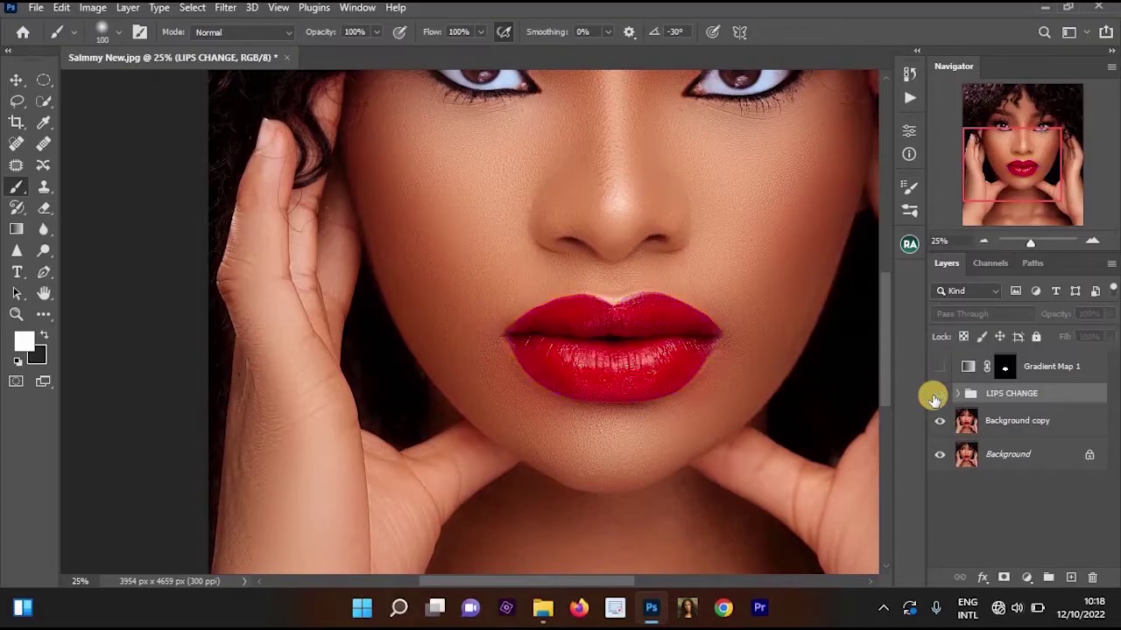
left_click(937, 393)
key("ctrl+plus")
key("ctrl+plus")
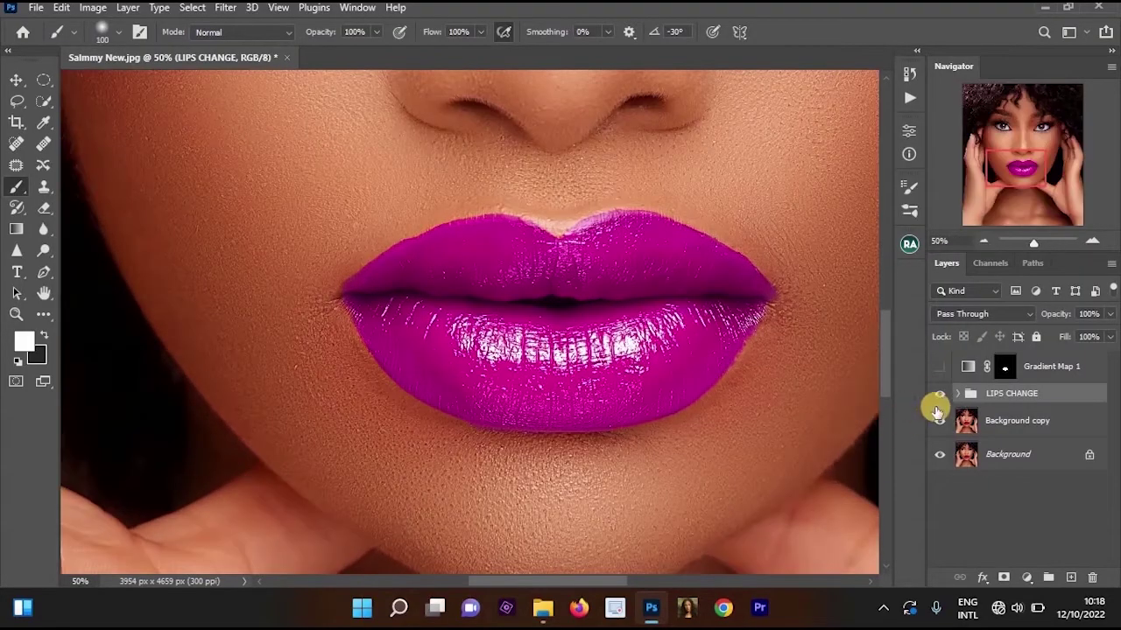
left_click(939, 394)
left_click(938, 394)
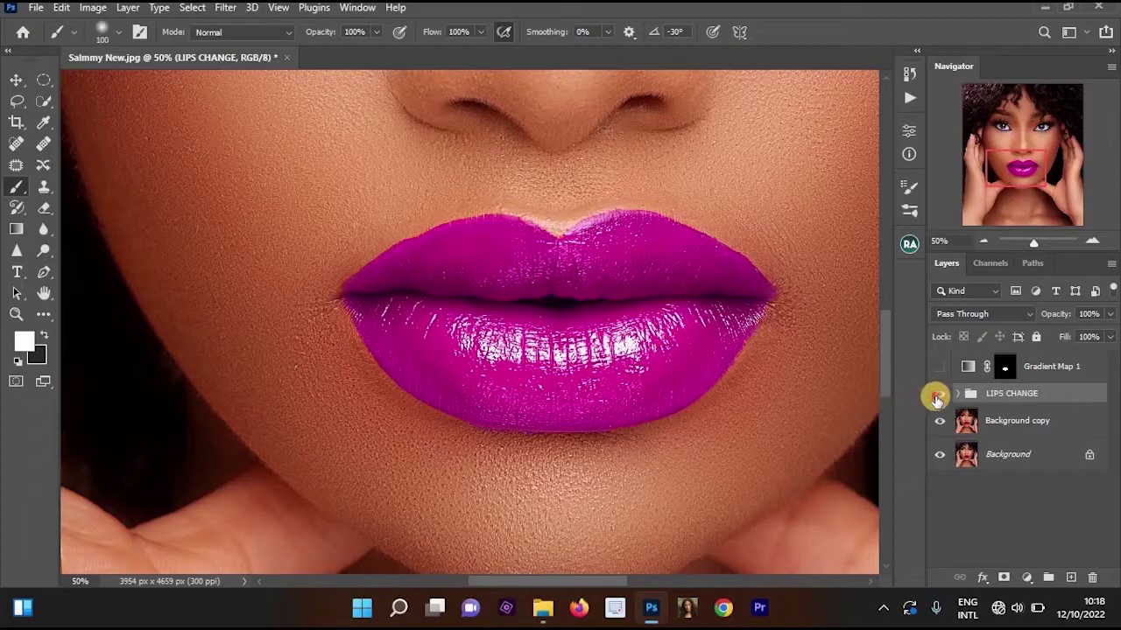
left_click(937, 395)
left_click(938, 396)
left_click(938, 396)
left_click(938, 396)
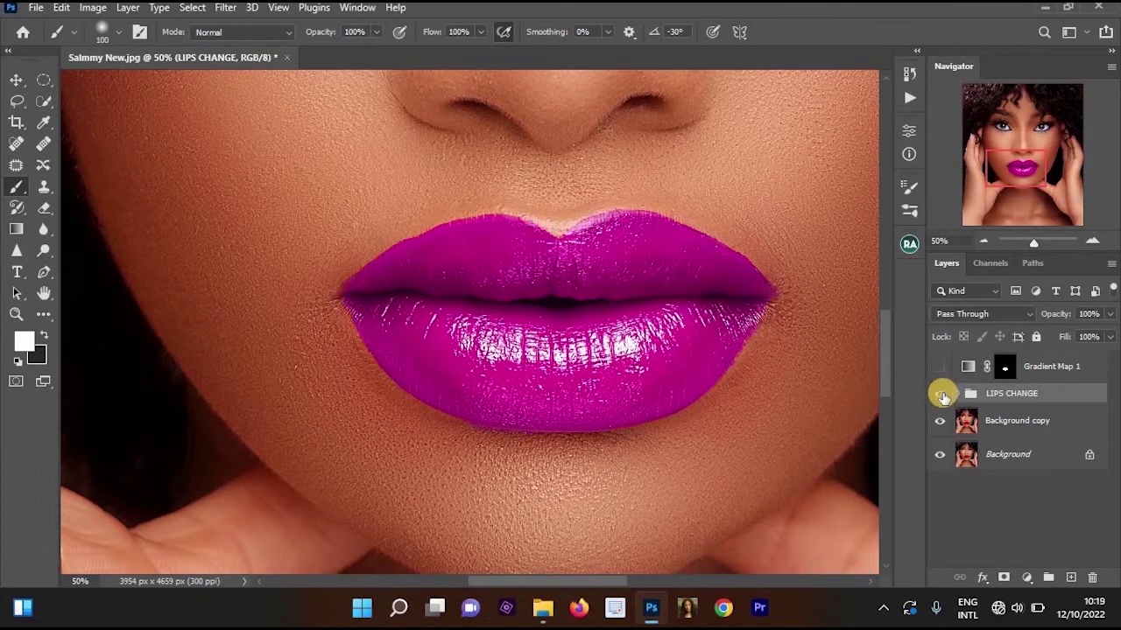
Hide the LIPS CHANGE group and compare the lips with the green Gradient Map 1 layer shown and hidden.
left_click(938, 396)
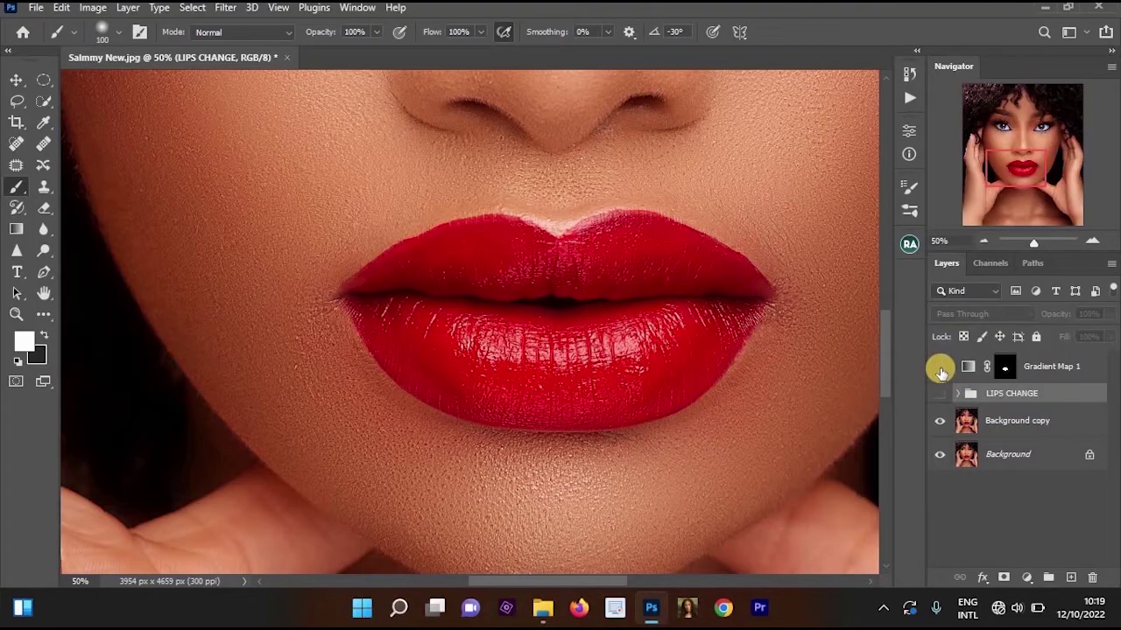
left_click(940, 368)
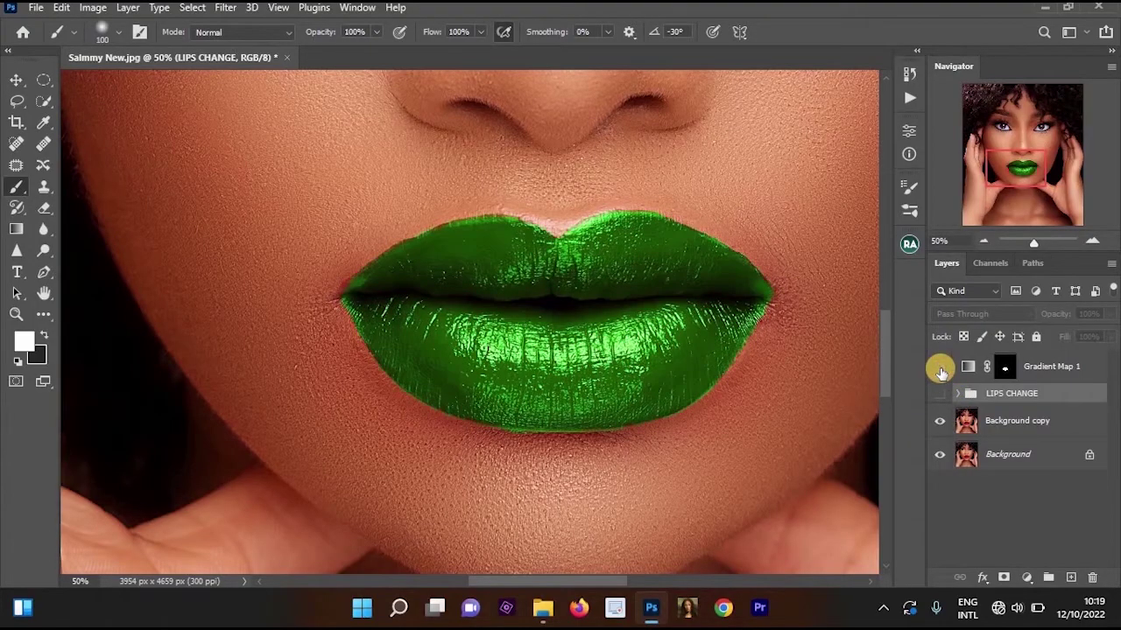
left_click(939, 368)
left_click(939, 367)
left_click(939, 368)
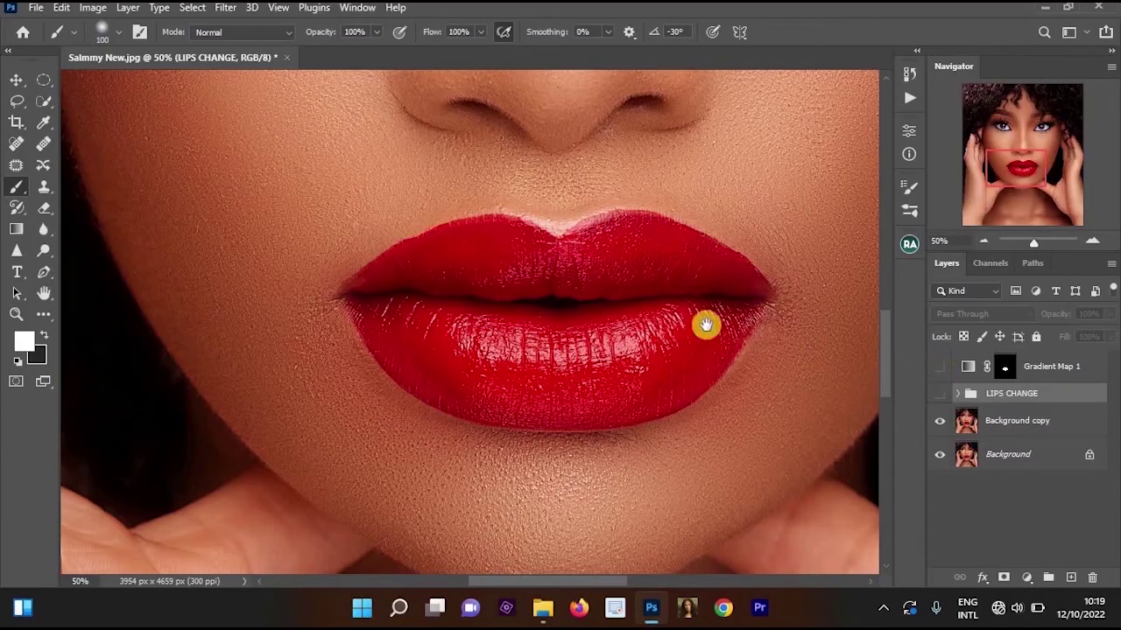
scroll(703, 321, "down", 3)
left_click_drag(733, 306, 707, 392)
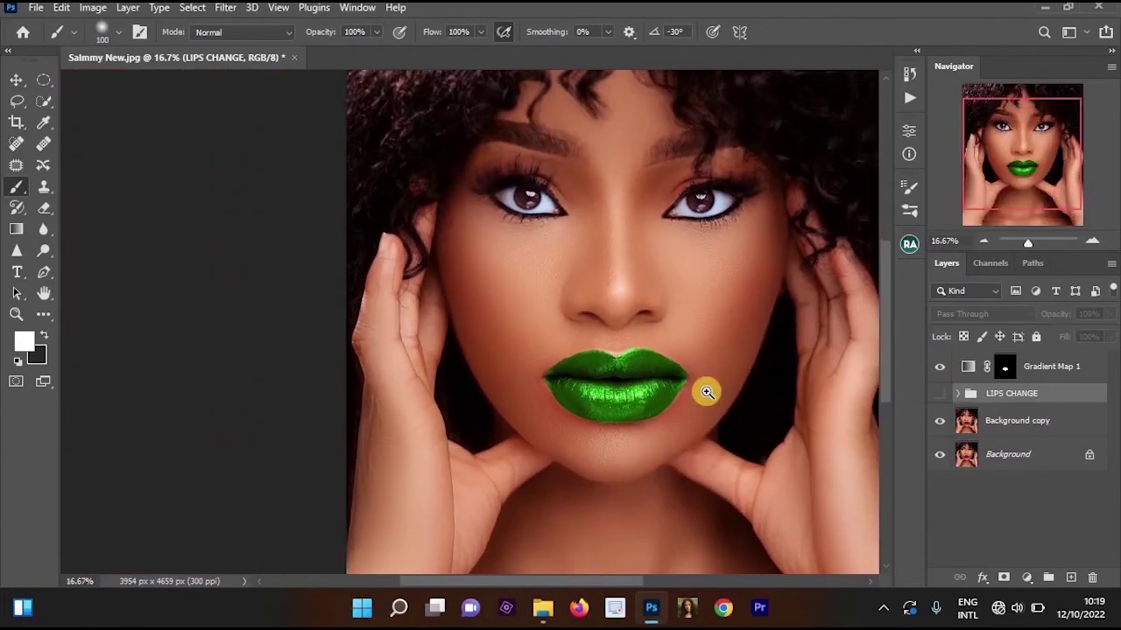
scroll(707, 392, "up", 2)
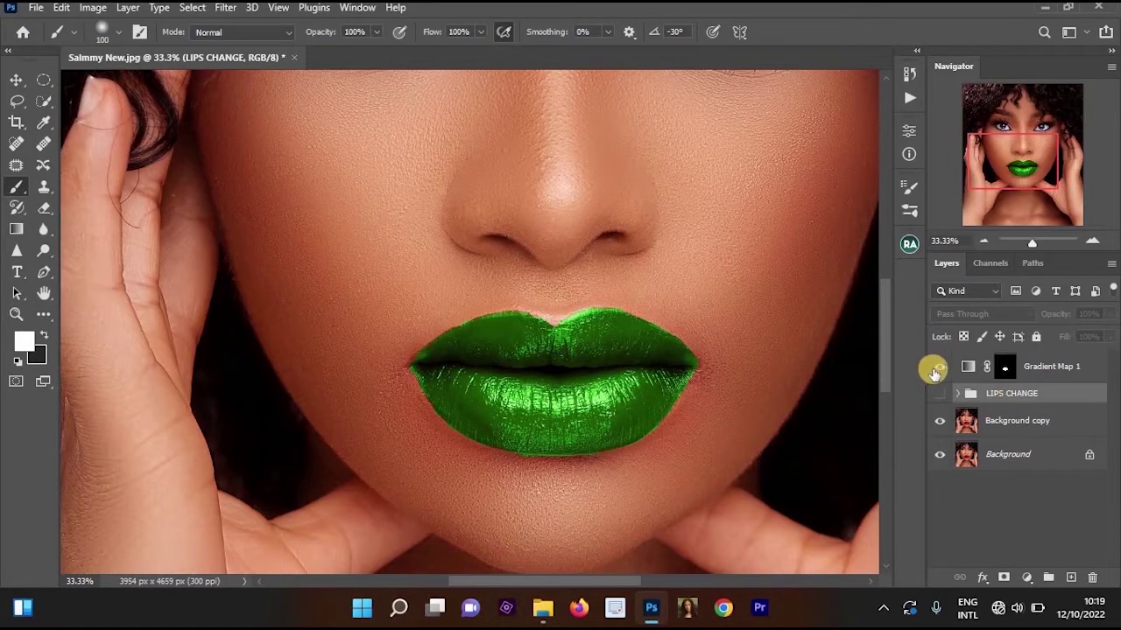
Hide Gradient Map 1, then check the face with the LIPS CHANGE group switched on and off, leaving it shown.
left_click(937, 368)
left_click(939, 395)
key("ctrl+minus")
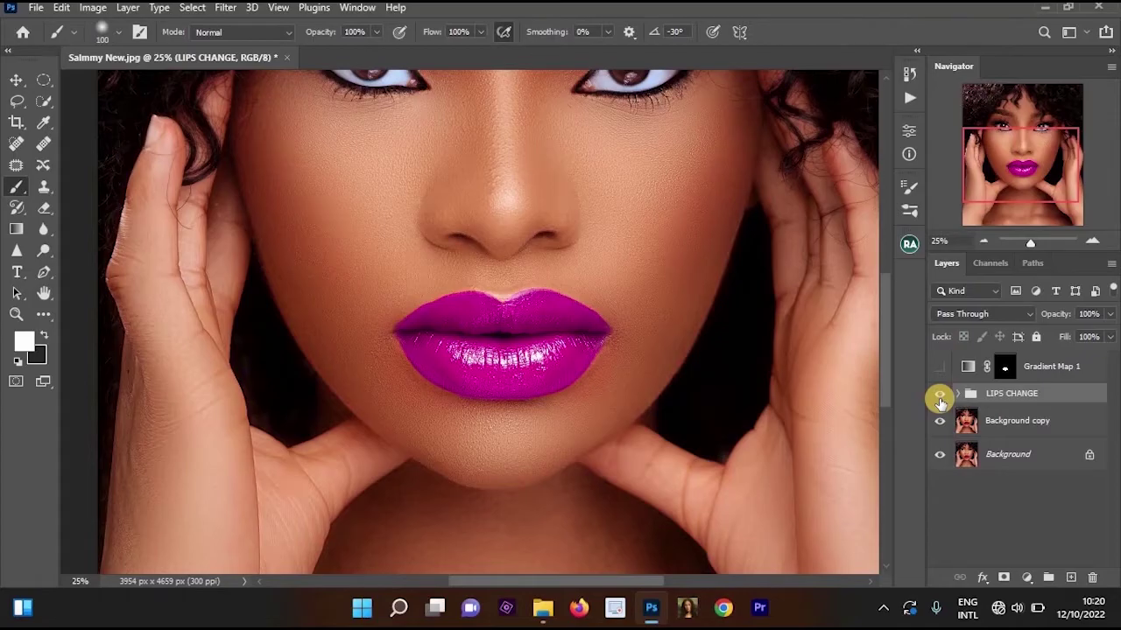
left_click(939, 399)
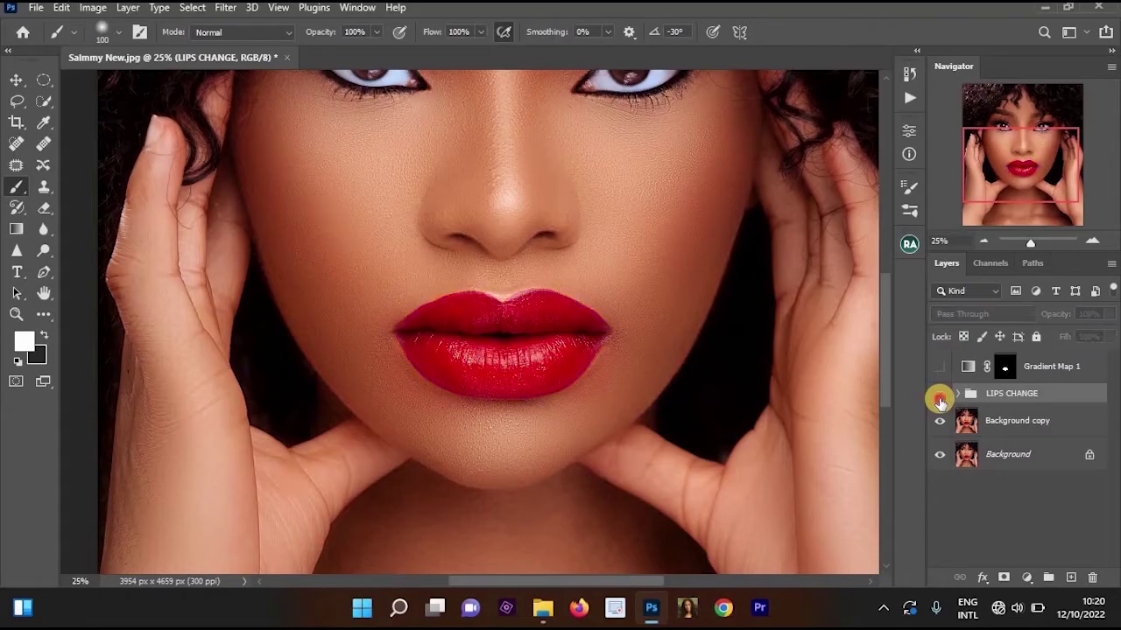
left_click(939, 399)
left_click(939, 400)
left_click(939, 399)
left_click(940, 399)
left_click(939, 399)
left_click(939, 400)
left_click(939, 399)
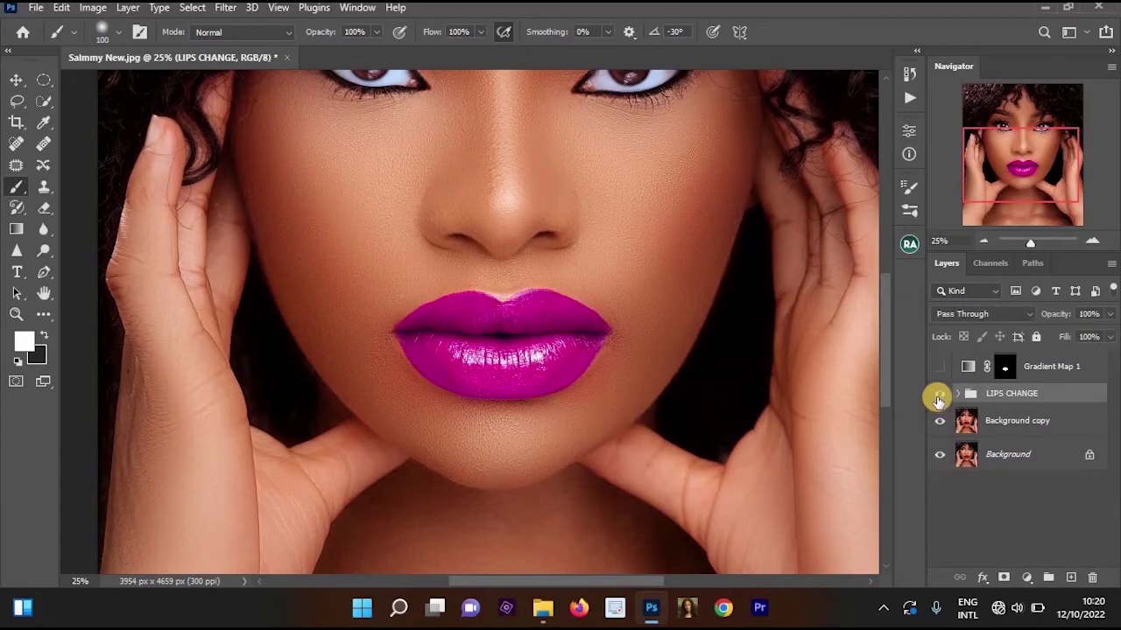